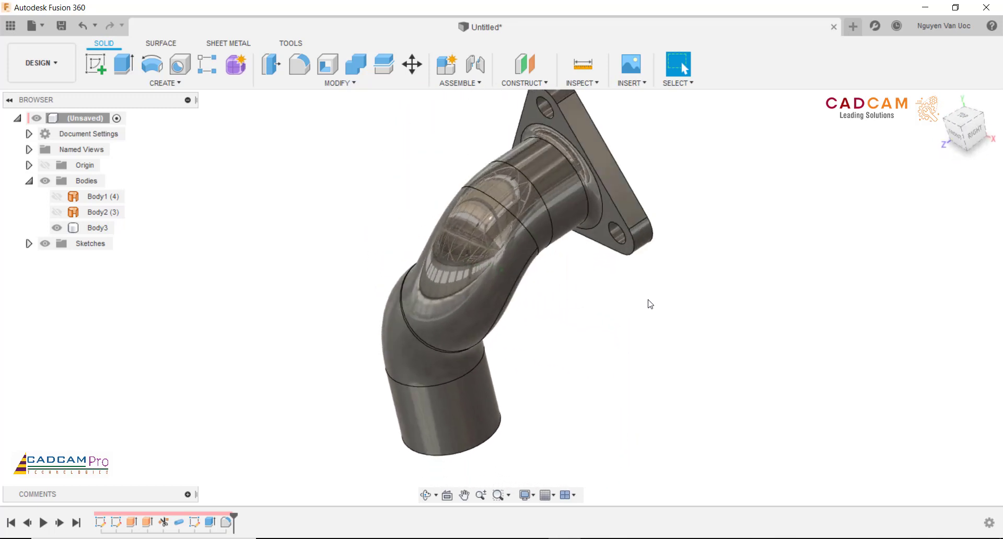
{"action": "middle_click_drag", "start_coordinate": [648, 299], "coordinate": [686, 283], "text": "shift"}
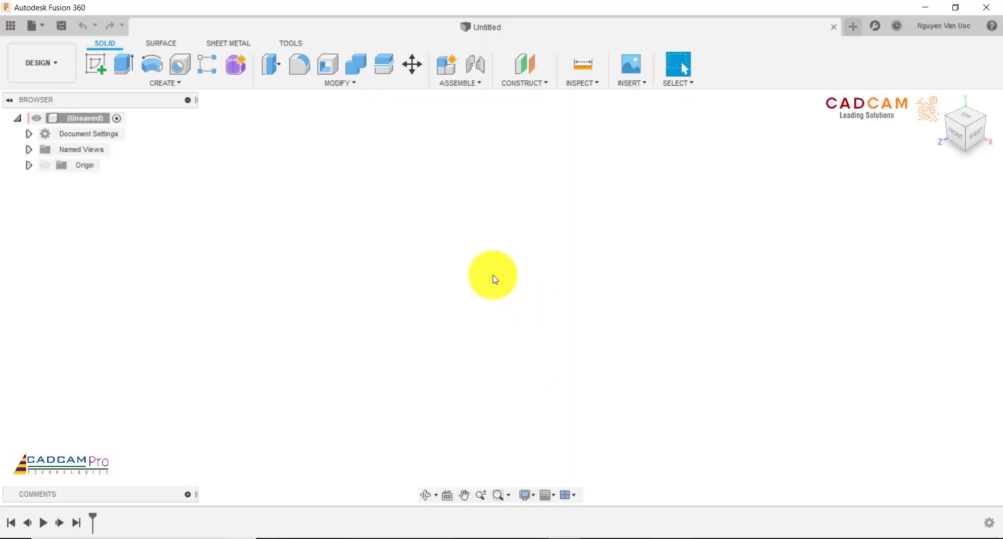
Start a sketch on the front (XY) plane and draw a vertical line about 75 mm long upward from the origin
{"action": "left_click", "coordinate": [105, 77]}
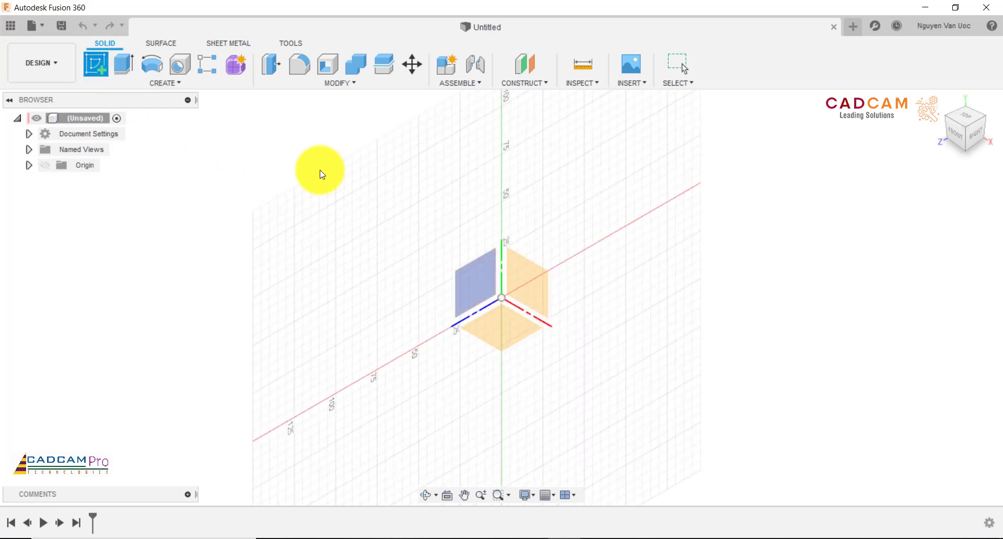
{"action": "left_click", "coordinate": [489, 254]}
{"action": "left_click", "coordinate": [530, 278]}
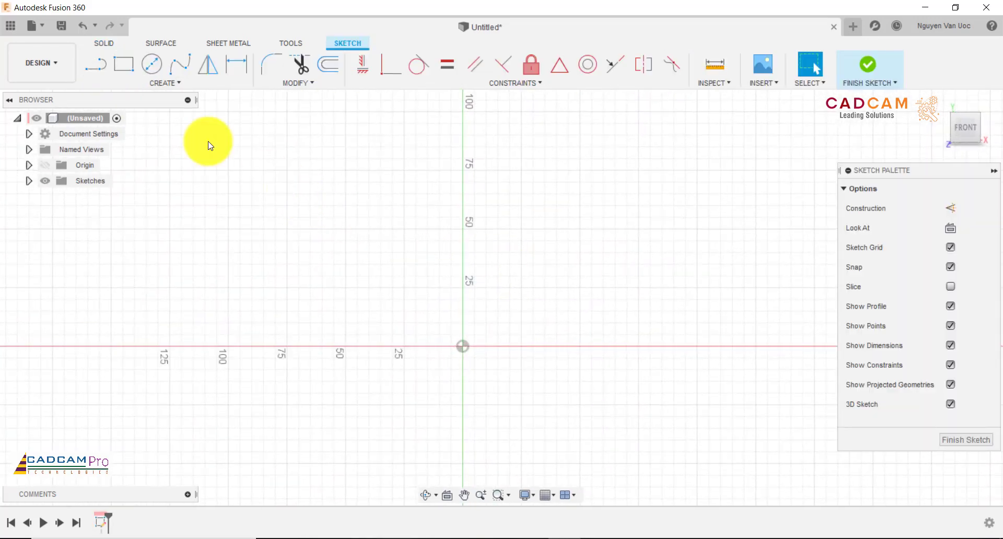
{"action": "left_click", "coordinate": [96, 64]}
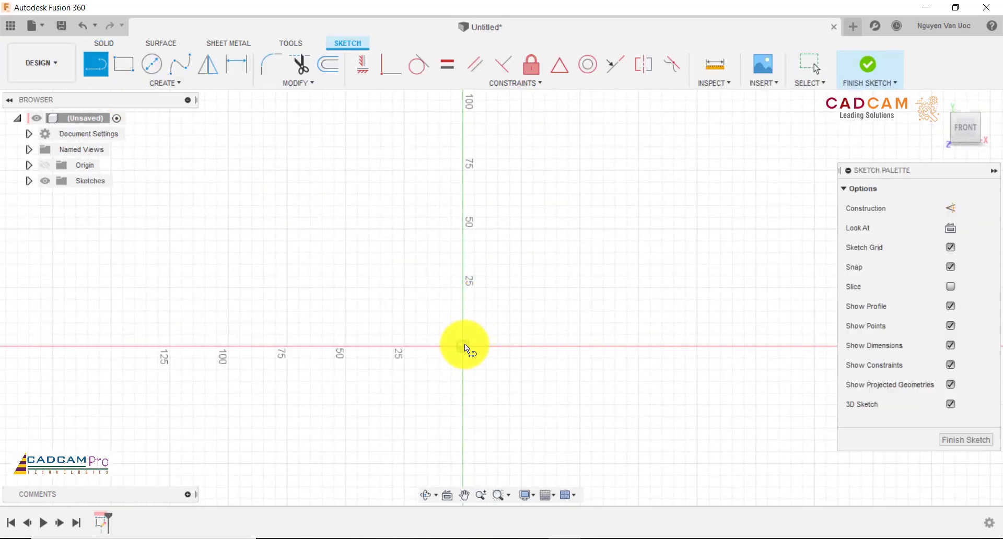
{"action": "mouse_move", "coordinate": [465, 343]}
{"action": "left_mouse_down"}
{"action": "mouse_move", "coordinate": [514, 206]}
{"action": "mouse_move", "coordinate": [460, 175]}
{"action": "left_mouse_up"}
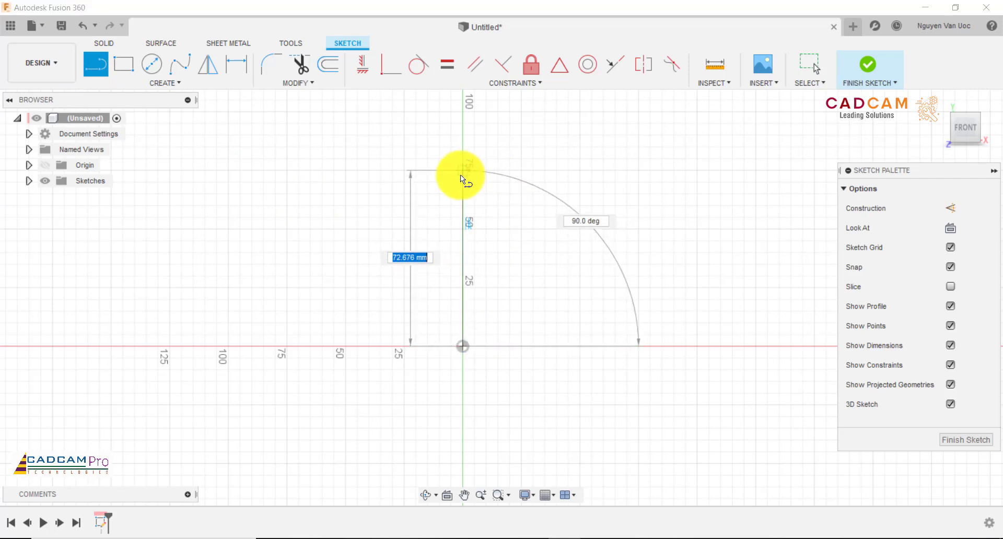
{"action": "left_click", "coordinate": [459, 175]}
{"action": "scroll", "coordinate": [491, 246], "scroll_direction": "down", "scroll_amount": 3}
{"action": "key", "text": "Escape"}
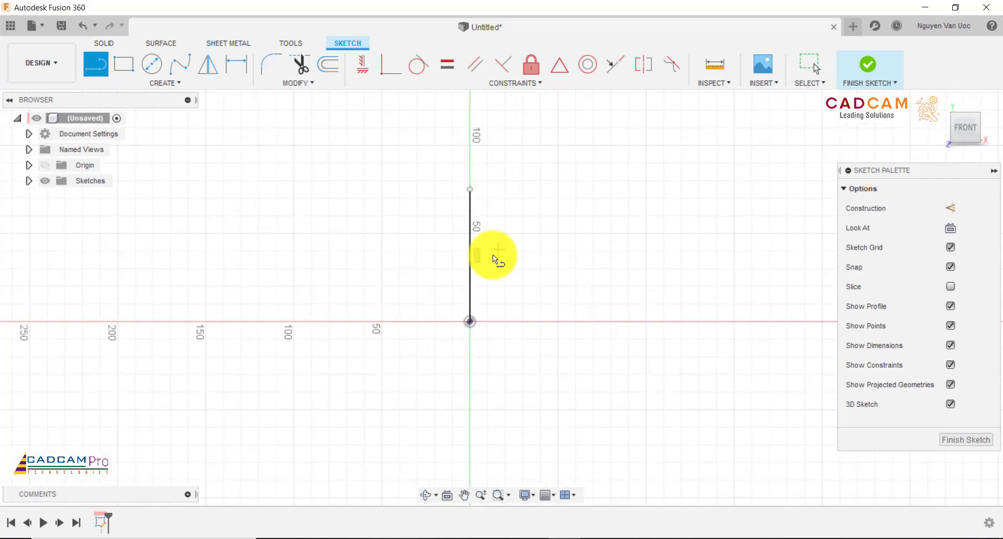
{"action": "scroll", "coordinate": [485, 258], "scroll_direction": "down", "scroll_amount": 3}
{"action": "scroll", "coordinate": [555, 154], "scroll_direction": "up", "scroll_amount": 3}
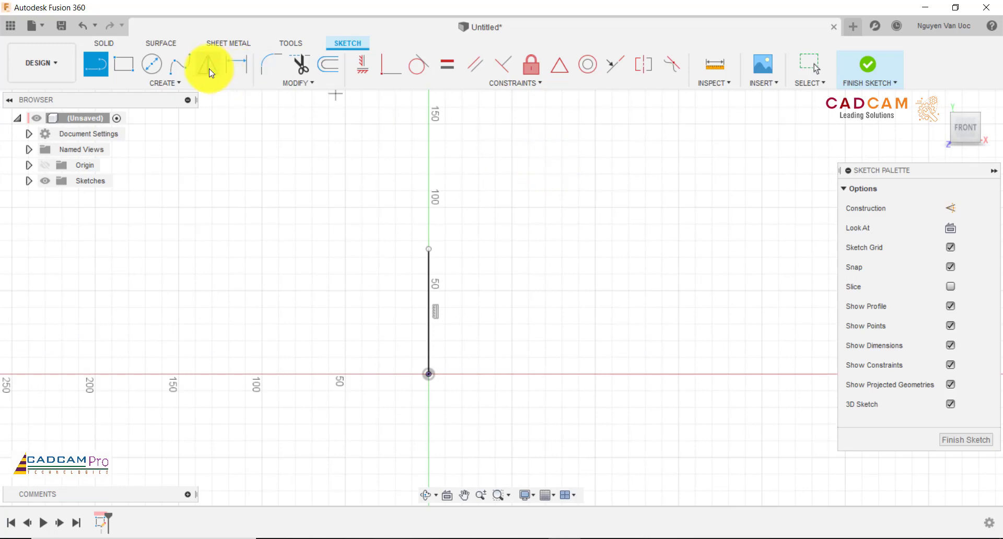
Draw a 3-point arc from the vertical line's upper end, bending to the right and spanning about 60 mm across and 60 mm up
{"action": "left_click", "coordinate": [164, 83]}
{"action": "mouse_move", "coordinate": [146, 146]}
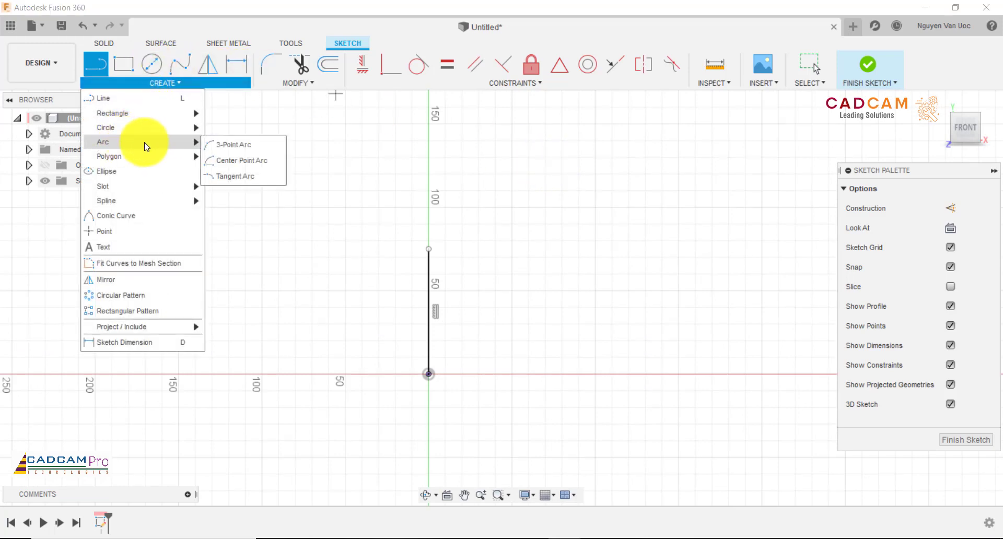
{"action": "left_click", "coordinate": [232, 145]}
{"action": "left_click", "coordinate": [428, 249]}
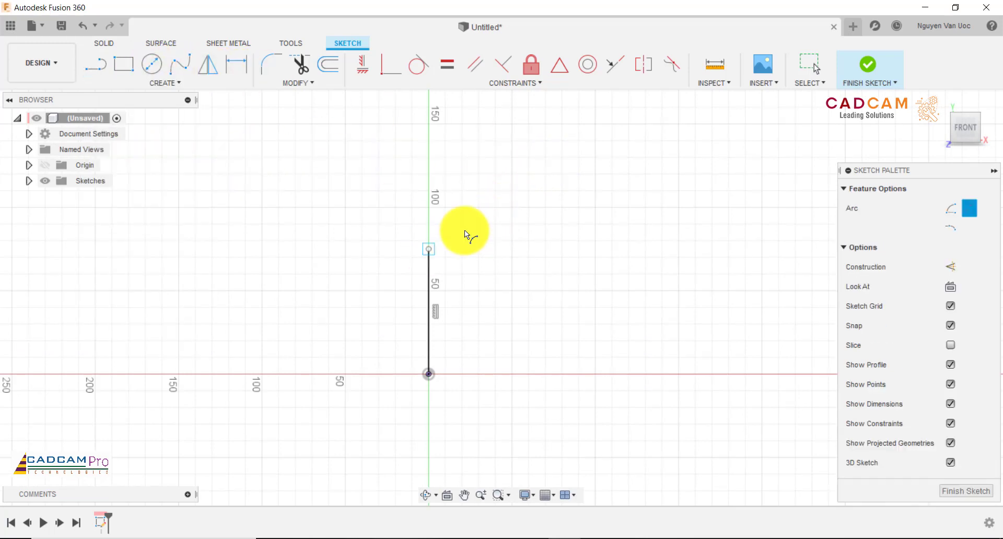
{"action": "left_click", "coordinate": [527, 150]}
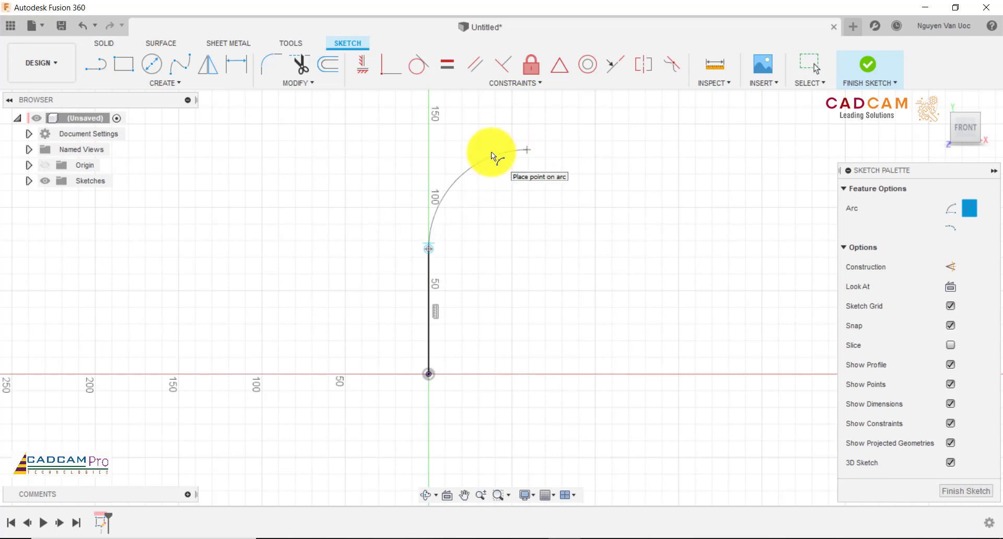
{"action": "left_click", "coordinate": [491, 151]}
{"action": "scroll", "coordinate": [499, 230], "scroll_direction": "down", "scroll_amount": 5}
{"action": "scroll", "coordinate": [575, 117], "scroll_direction": "up", "scroll_amount": 5}
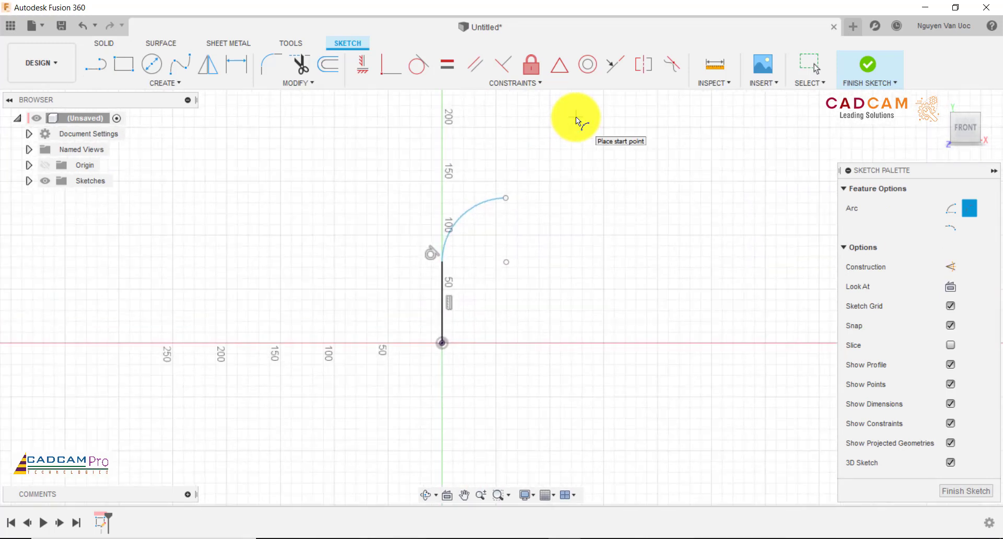
Draw a second 3-point arc from the first arc's free end, bulging right and curving upward to form an S-shaped path
{"action": "left_click", "coordinate": [469, 240]}
{"action": "left_click", "coordinate": [544, 117]}
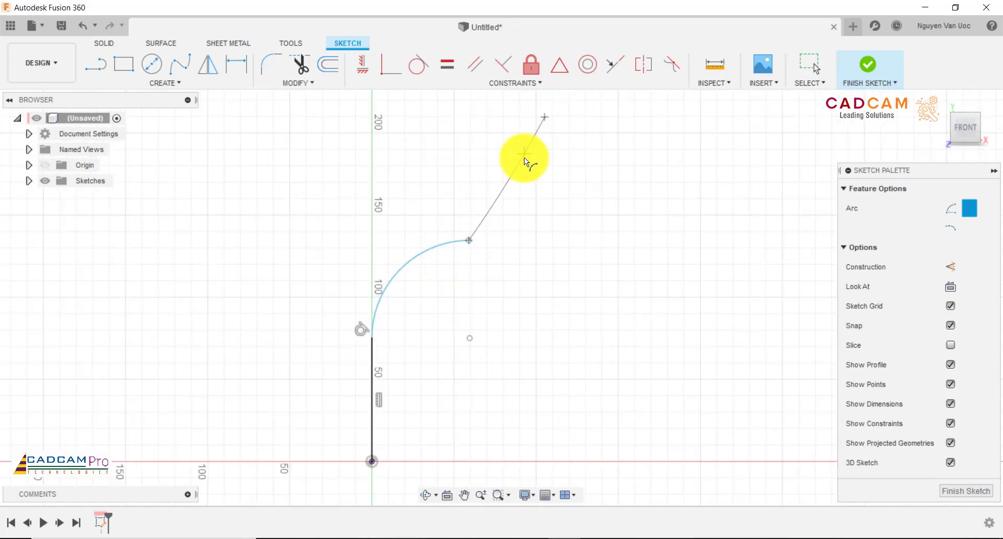
{"action": "left_click", "coordinate": [536, 195]}
{"action": "scroll", "coordinate": [475, 220], "scroll_direction": "down", "scroll_amount": 3}
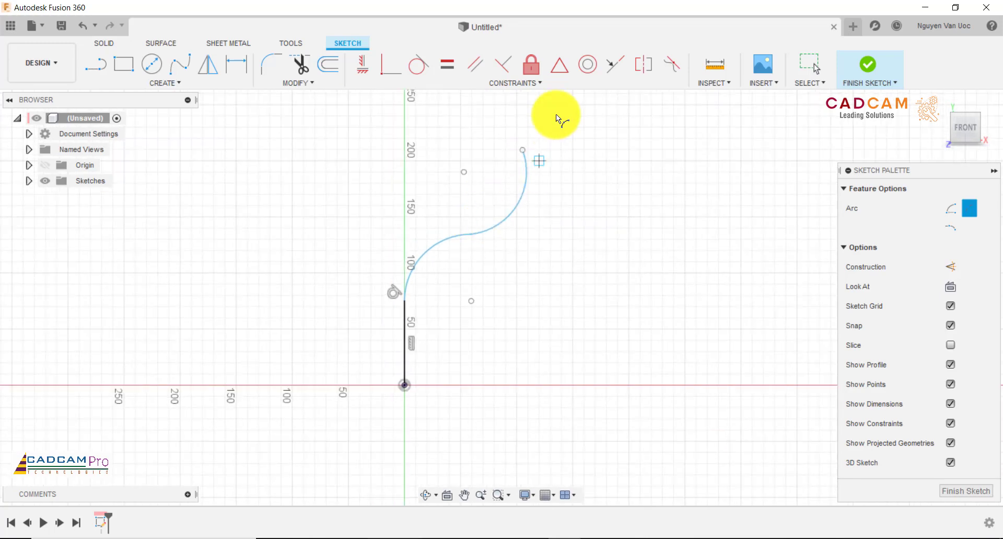
{"action": "scroll", "coordinate": [556, 114], "scroll_direction": "up", "scroll_amount": 2}
Draw a vertical line about 50 mm long upward from the second arc's upper end
{"action": "left_click", "coordinate": [97, 64]}
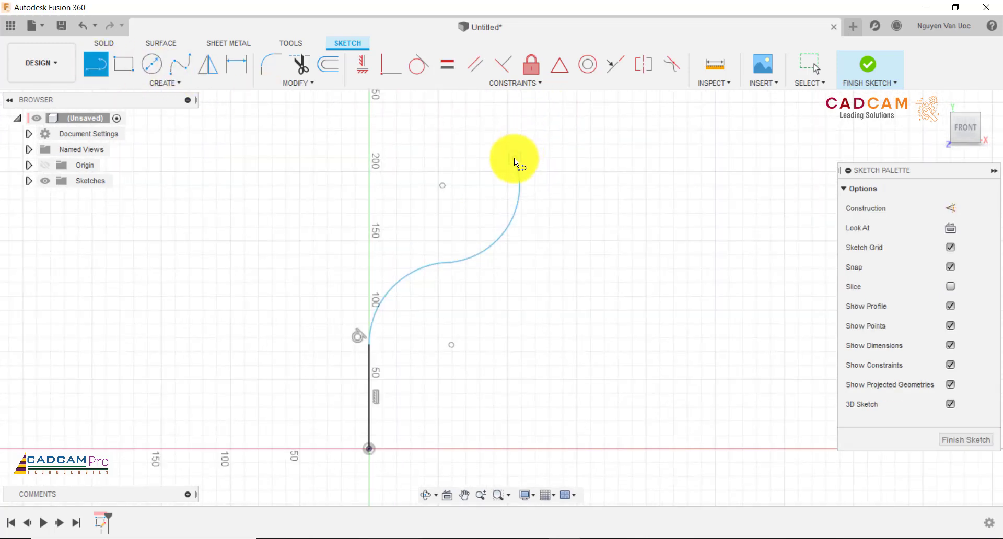
{"action": "left_click", "coordinate": [514, 157]}
{"action": "left_click", "coordinate": [516, 90]}
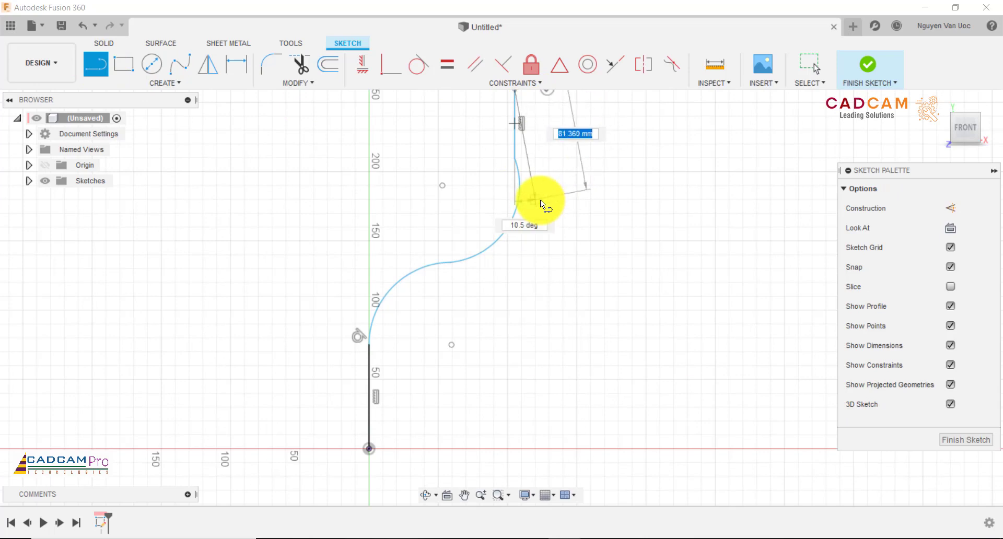
{"action": "scroll", "coordinate": [540, 200], "scroll_direction": "down", "scroll_amount": 1}
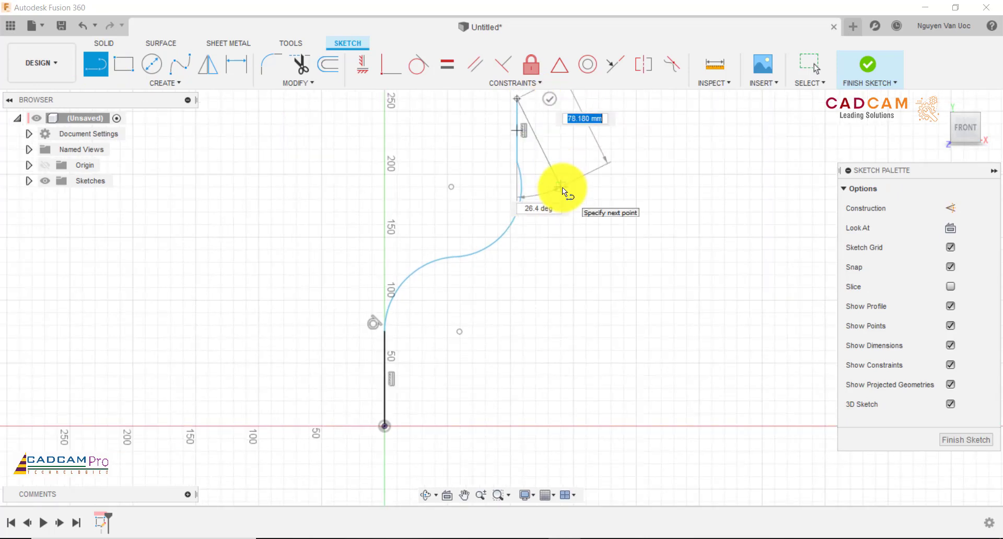
{"action": "key", "text": "Escape"}
{"action": "scroll", "coordinate": [549, 146], "scroll_direction": "down", "scroll_amount": 2}
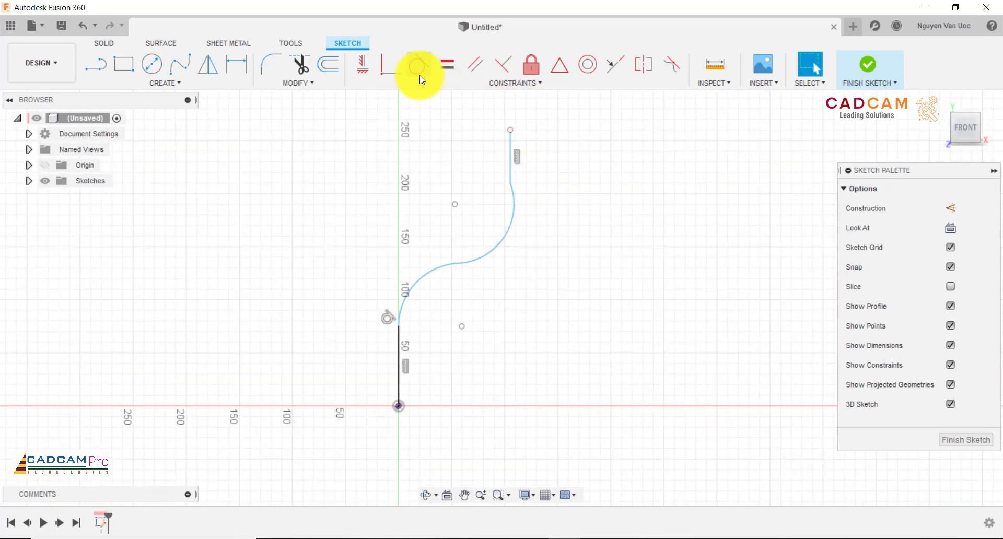
Apply Tangent constraints between the upper line and its adjoining arc and between the two arcs
{"action": "left_click_drag", "start_coordinate": [507, 165], "coordinate": [521, 222]}
{"action": "left_click", "coordinate": [455, 265]}
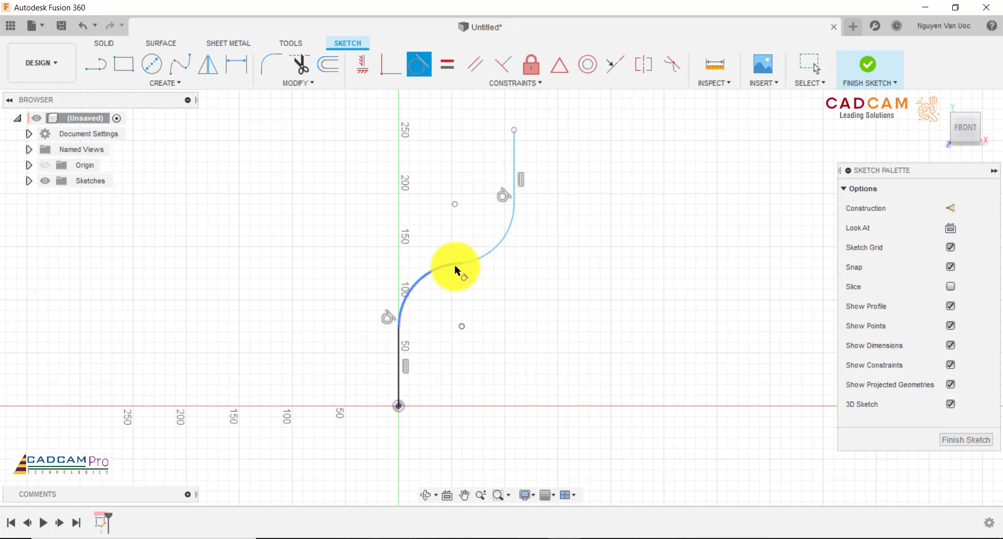
{"action": "left_click", "coordinate": [474, 262]}
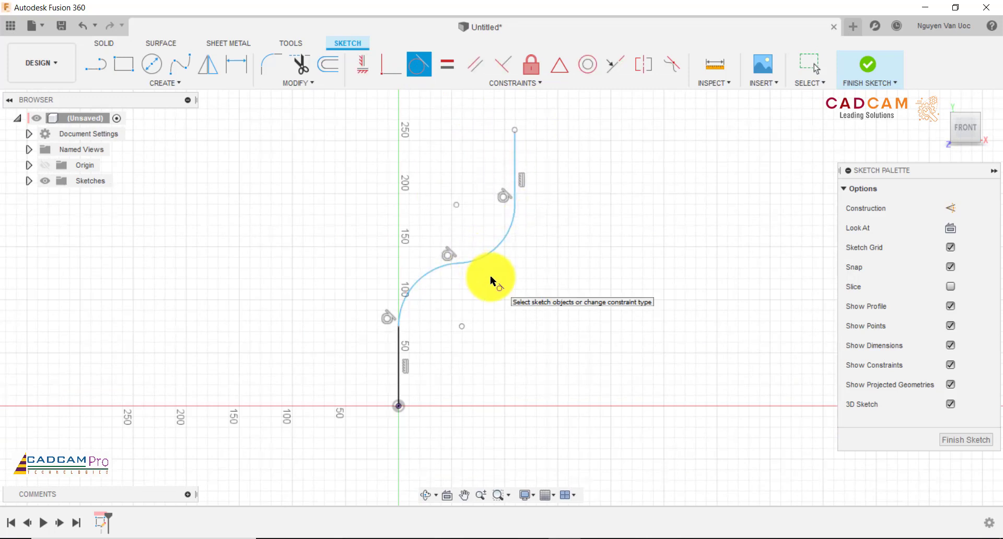
{"action": "key", "text": "Escape"}
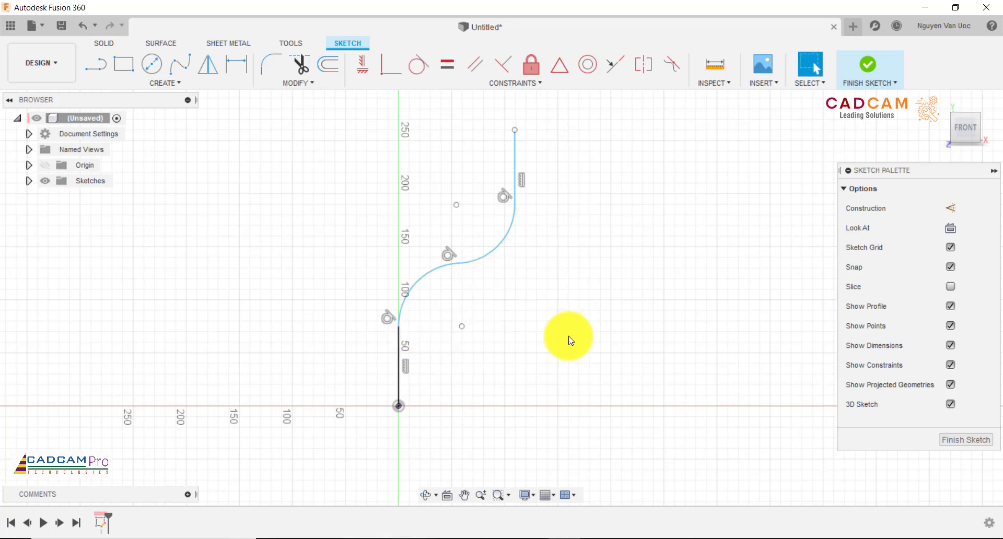
{"action": "right_click", "coordinate": [569, 340]}
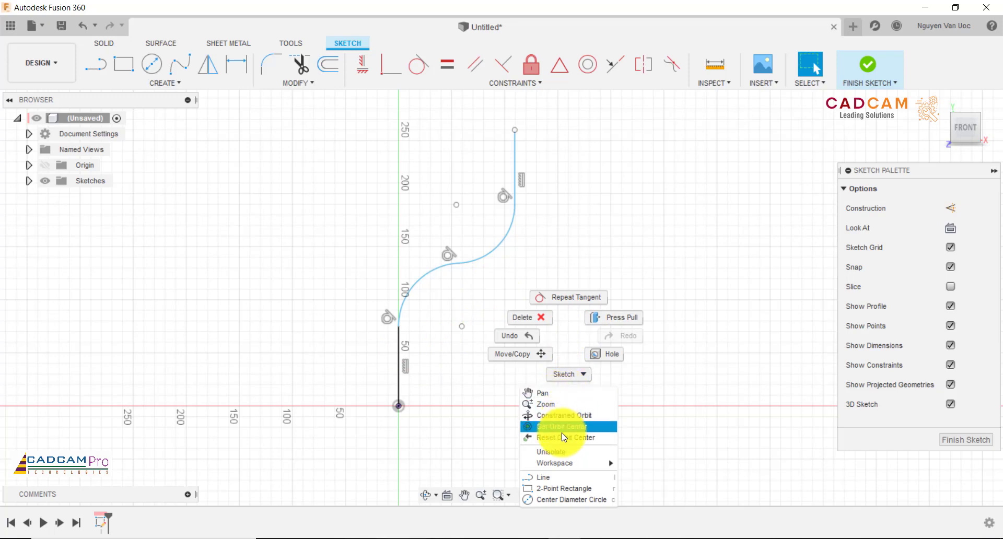
{"action": "left_click", "coordinate": [575, 290]}
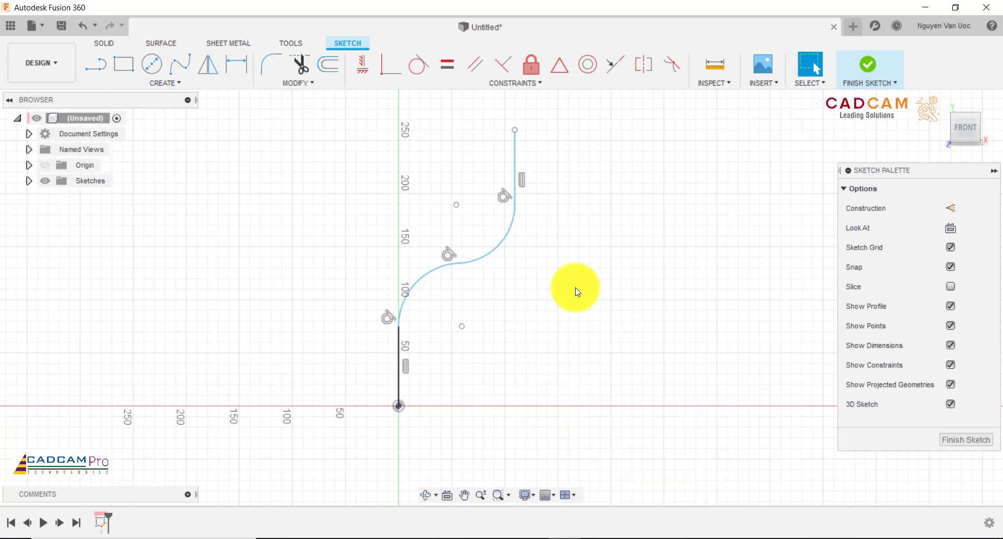
Dimension the lower vertical line to a length of 50 mm
{"action": "left_click", "coordinate": [236, 65]}
{"action": "left_click", "coordinate": [399, 378]}
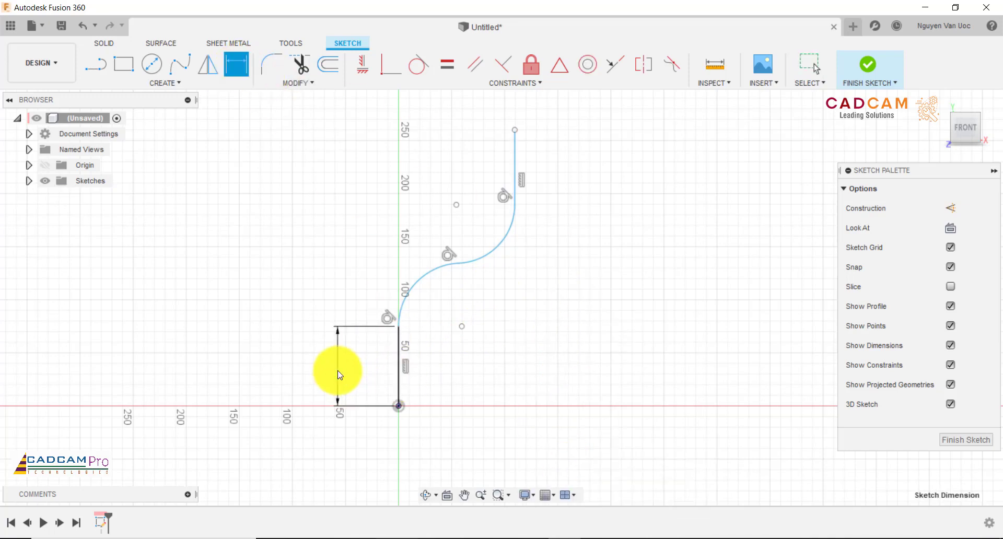
{"action": "left_click", "coordinate": [339, 372]}
{"action": "type", "text": "50"}
{"action": "key", "text": "Return"}
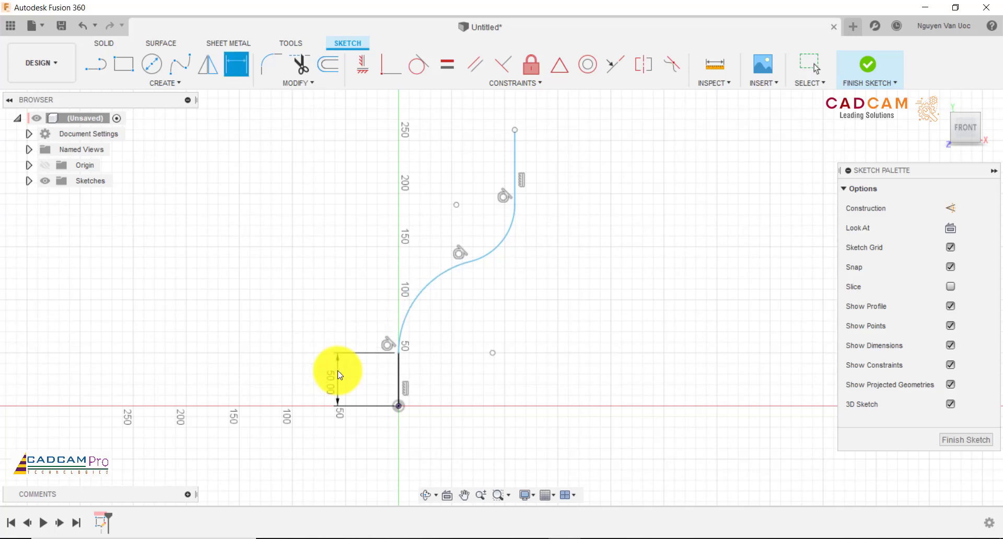
Dimension the lower arc with a radius of 60 mm
{"action": "left_click", "coordinate": [425, 295]}
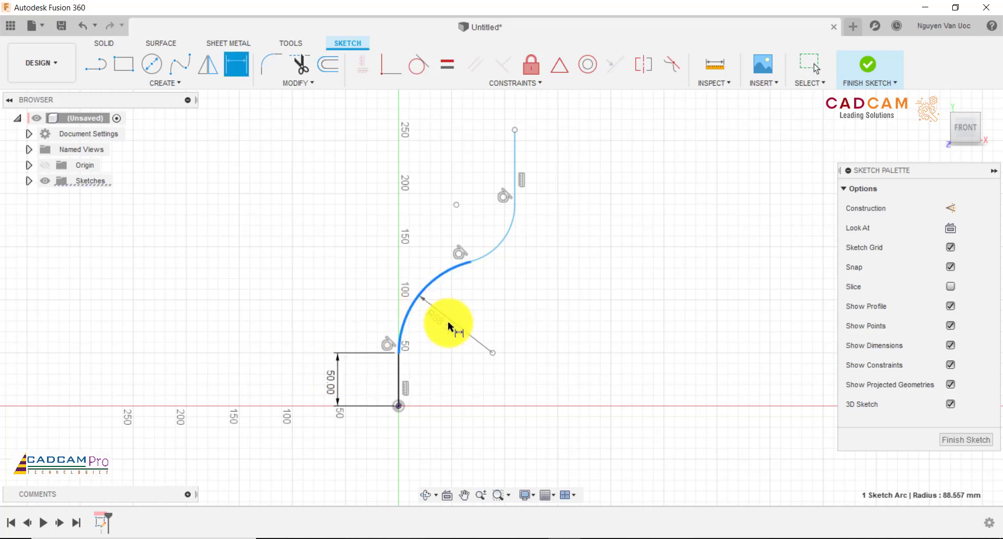
{"action": "left_click", "coordinate": [448, 323]}
{"action": "type", "text": "60"}
{"action": "key", "text": "Return"}
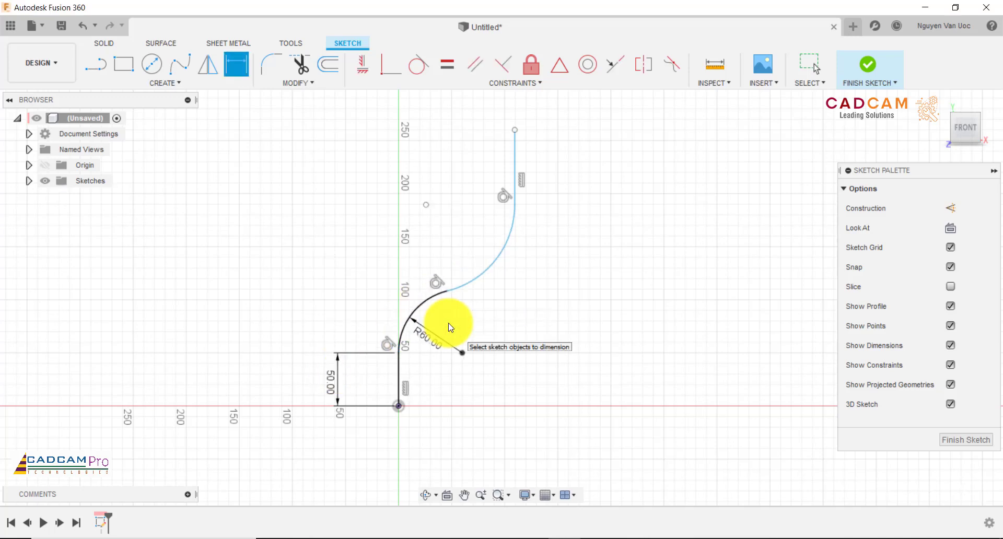
Dimension the upper arc with a radius of 60 mm
{"action": "left_click", "coordinate": [486, 270]}
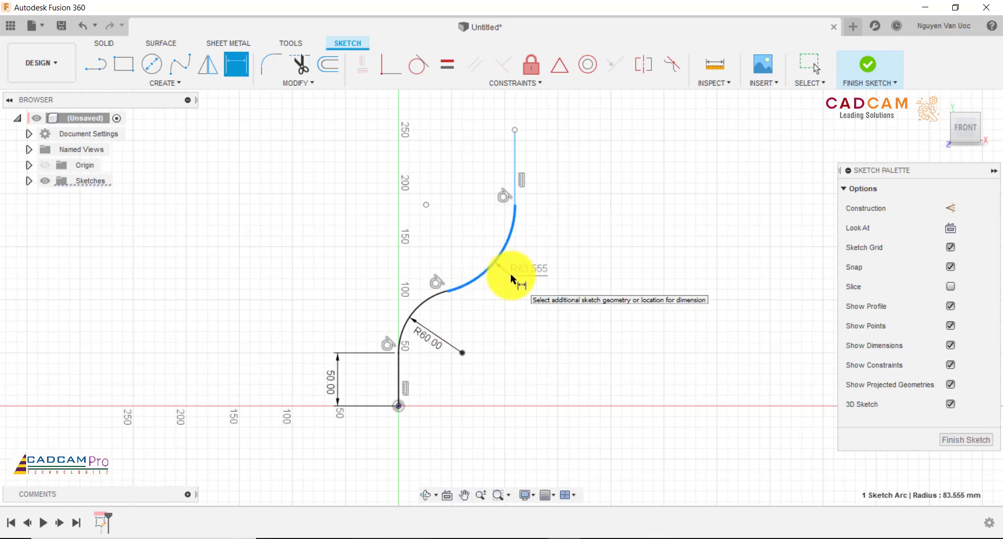
{"action": "left_click", "coordinate": [515, 280]}
{"action": "type", "text": "60"}
{"action": "key", "text": "Return"}
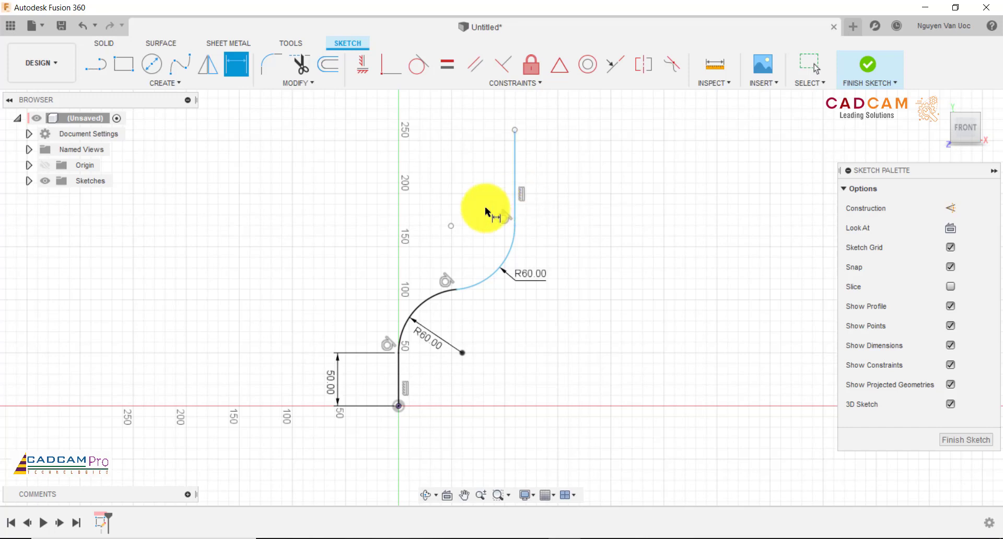
{"action": "key", "text": "Escape"}
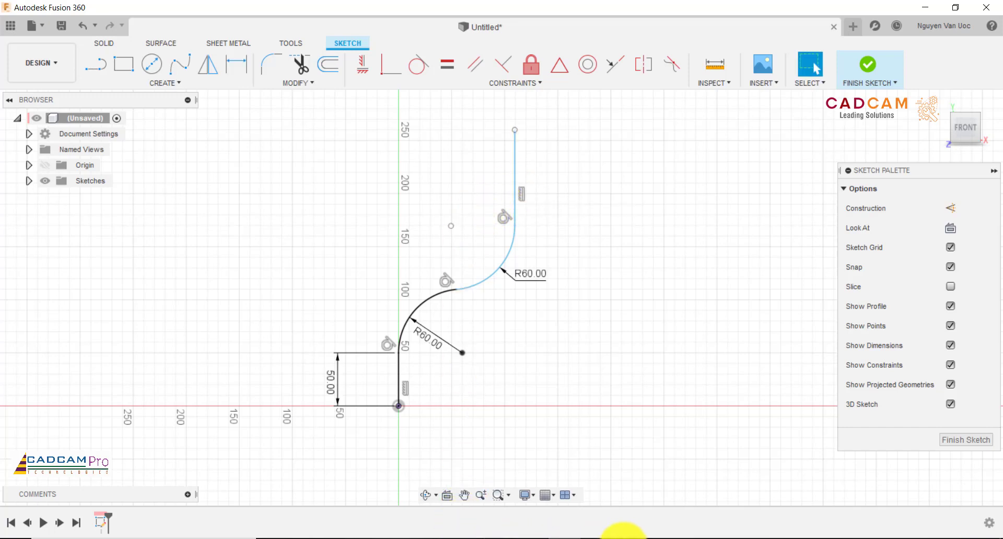
Consult the pipe drawing in PowerPoint, and back in Fusion 360 move the upper arc's center about 23 mm left of the lower vertical line
{"action": "left_click", "coordinate": [623, 538]}
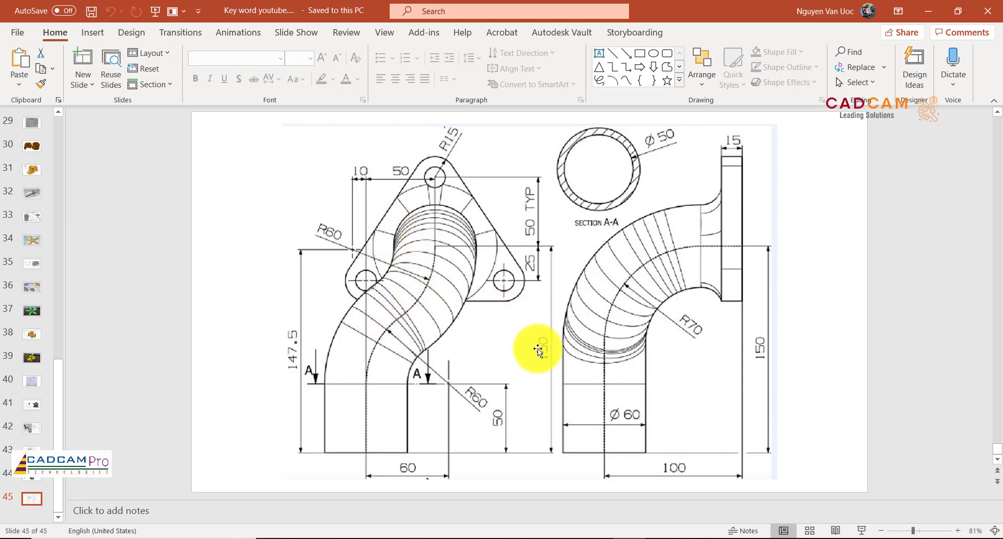
{"action": "left_click", "coordinate": [565, 538]}
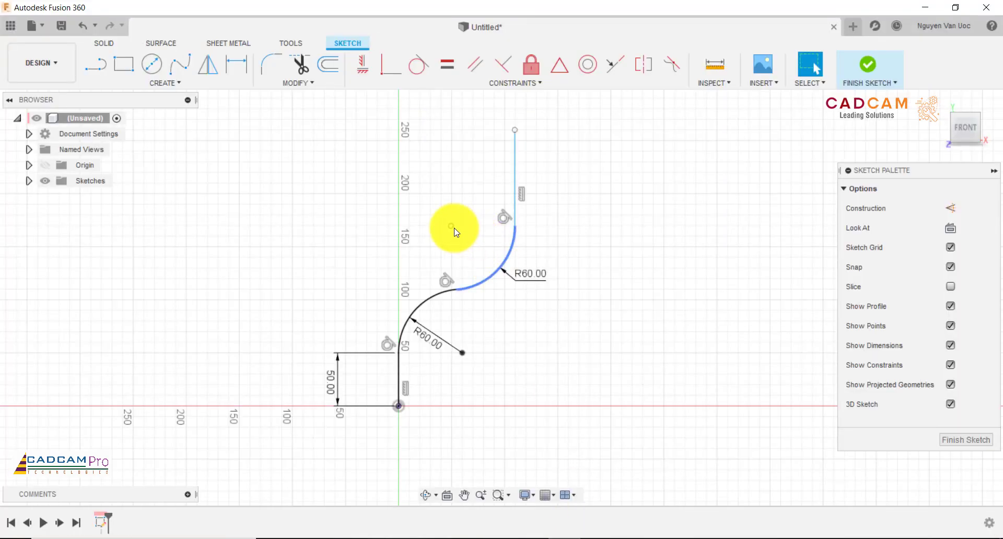
{"action": "left_click_drag", "start_coordinate": [451, 227], "coordinate": [387, 236]}
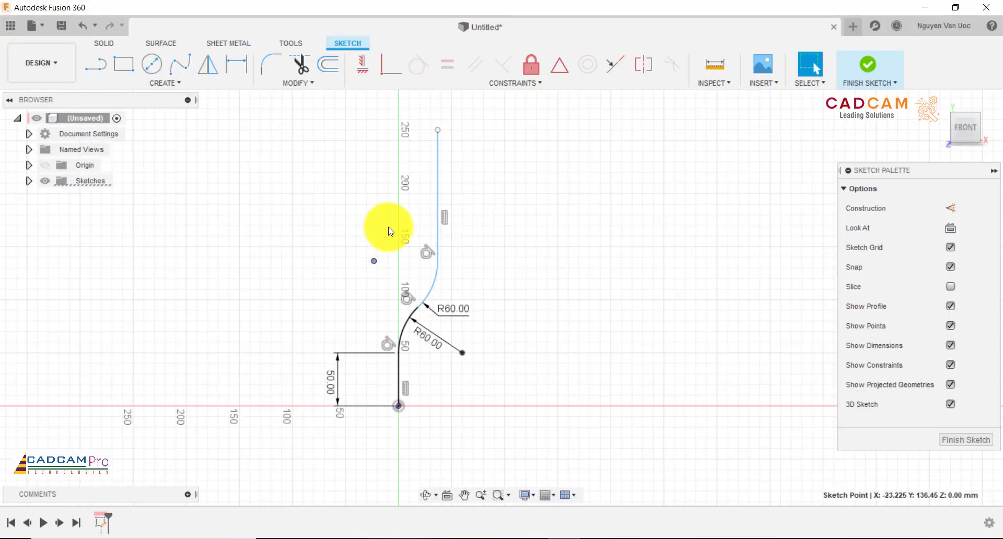
Dimension the horizontal distance between the upper arc's center and the lower vertical line to 10 mm
{"action": "left_click", "coordinate": [236, 64]}
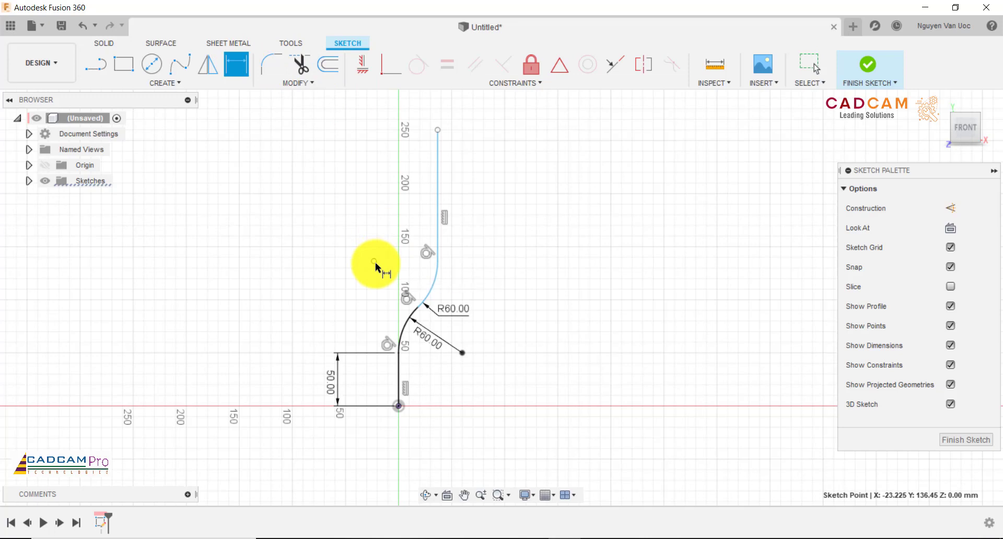
{"action": "left_click", "coordinate": [375, 263]}
{"action": "left_click", "coordinate": [398, 389]}
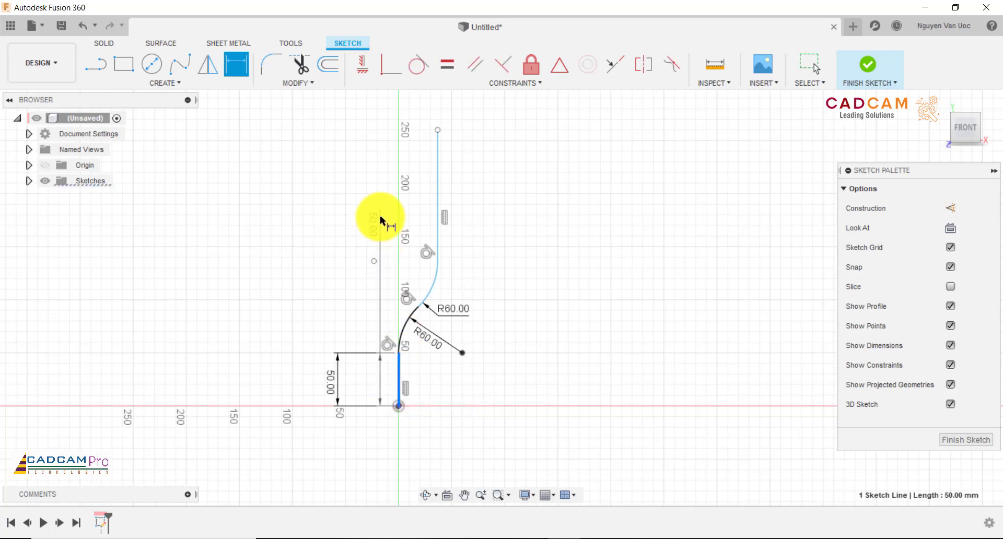
{"action": "left_click", "coordinate": [375, 262]}
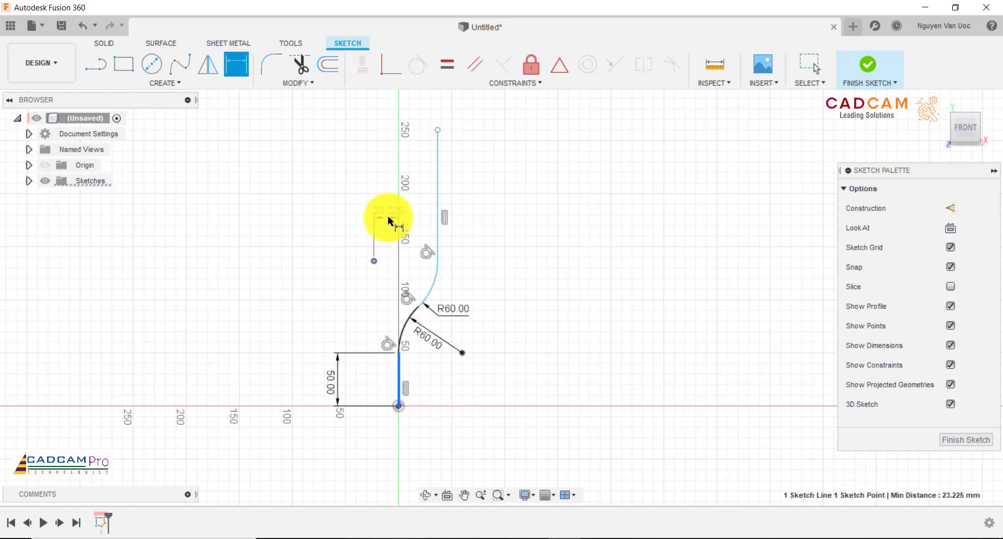
{"action": "left_click", "coordinate": [388, 217]}
{"action": "type", "text": "10"}
{"action": "key", "text": "Return"}
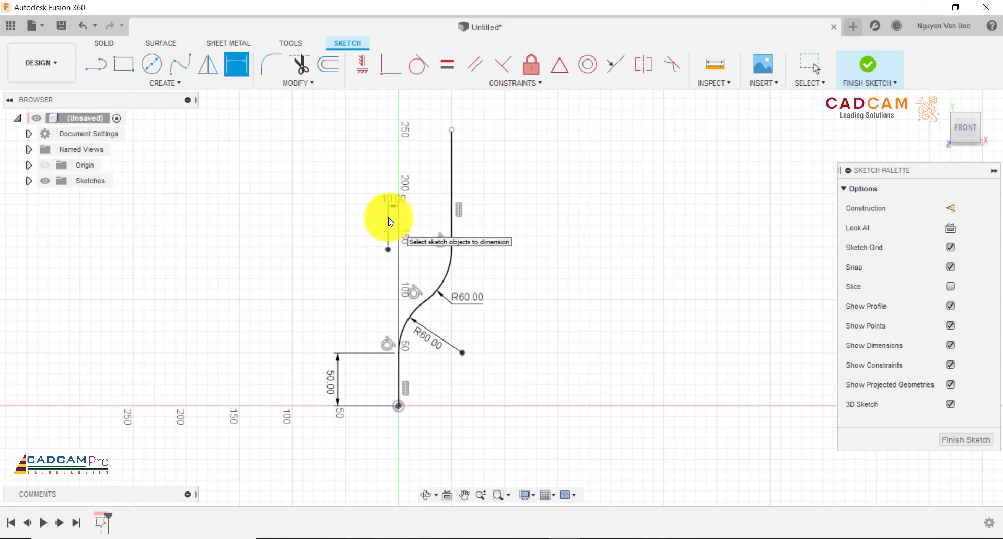
Dimension the centerline's overall height from the origin to its upper end to 265 mm
{"action": "left_click", "coordinate": [399, 405]}
{"action": "left_click", "coordinate": [587, 271]}
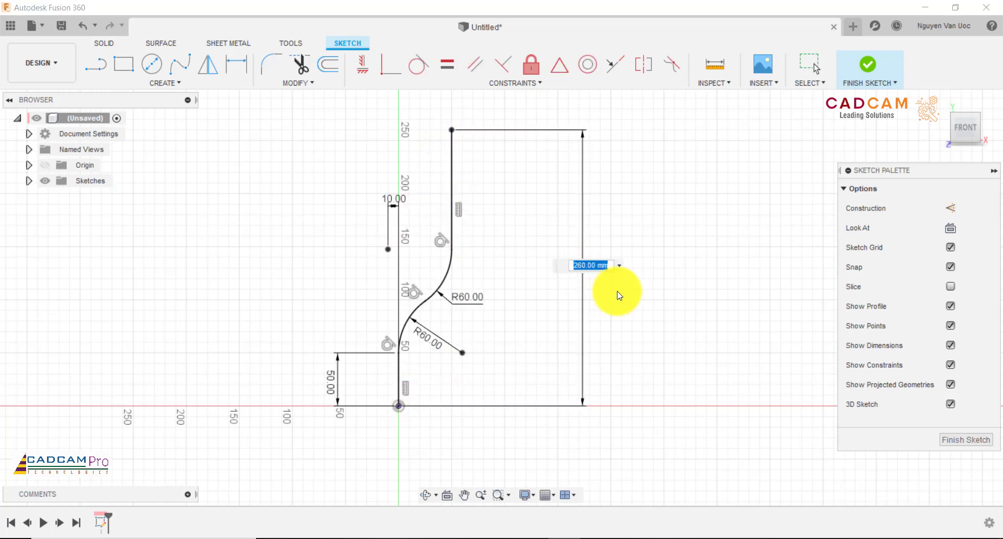
{"action": "type", "text": "265"}
{"action": "key", "text": "Return"}
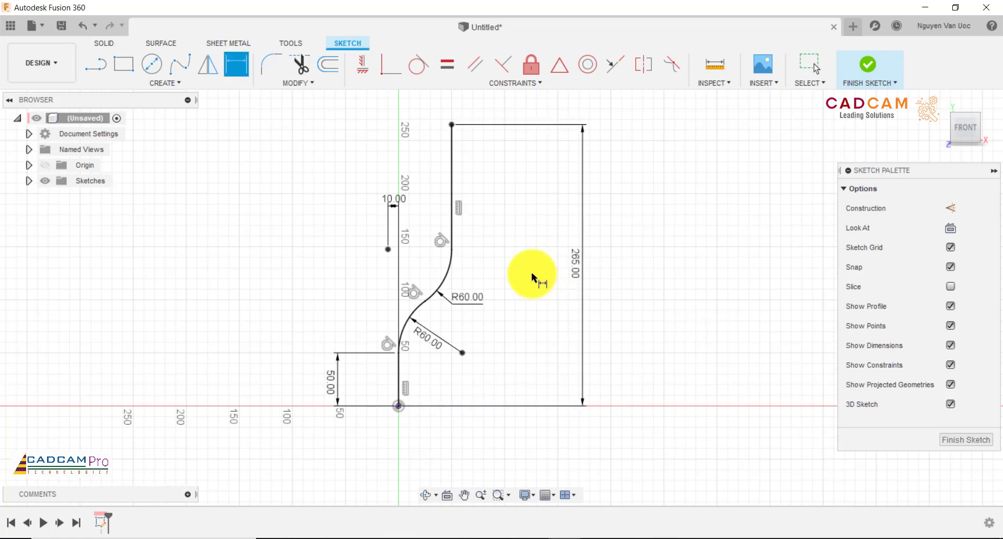
{"action": "key", "text": "Escape"}
{"action": "scroll", "coordinate": [523, 280], "scroll_direction": "down", "scroll_amount": 2}
{"action": "scroll", "coordinate": [551, 215], "scroll_direction": "up", "scroll_amount": 2}
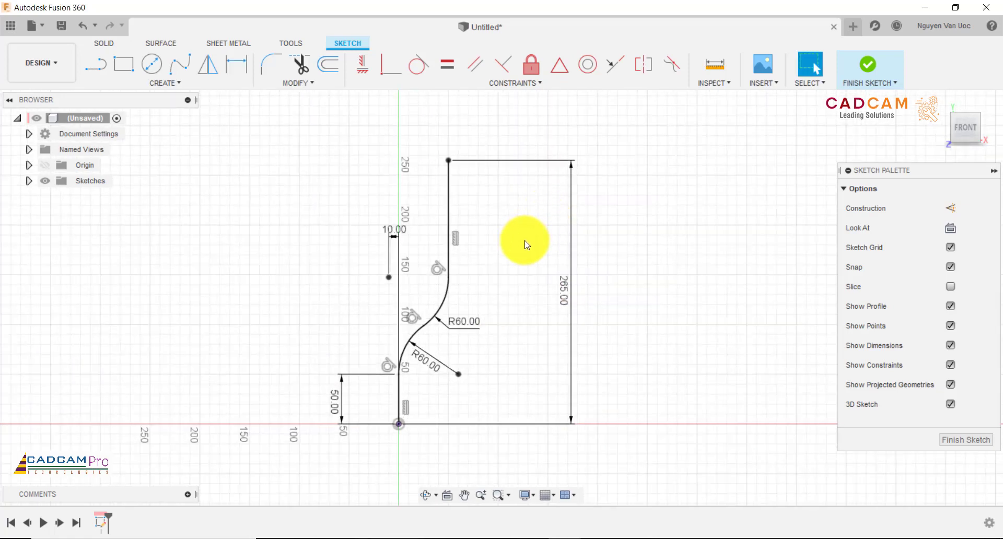
Consult the pipe drawing in PowerPoint, and back in Fusion 360 finish the front-view sketch
{"action": "left_click", "coordinate": [631, 538]}
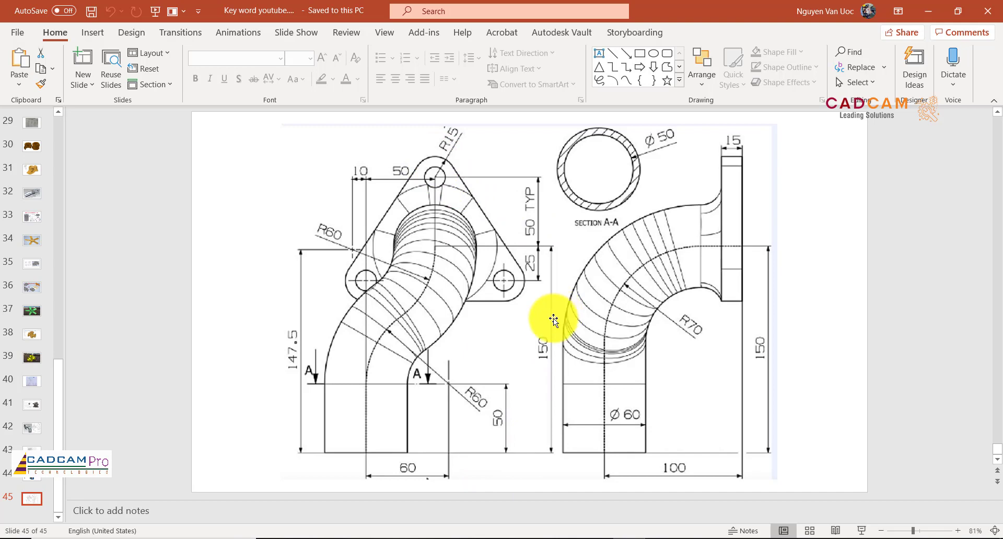
{"action": "left_click", "coordinate": [557, 538]}
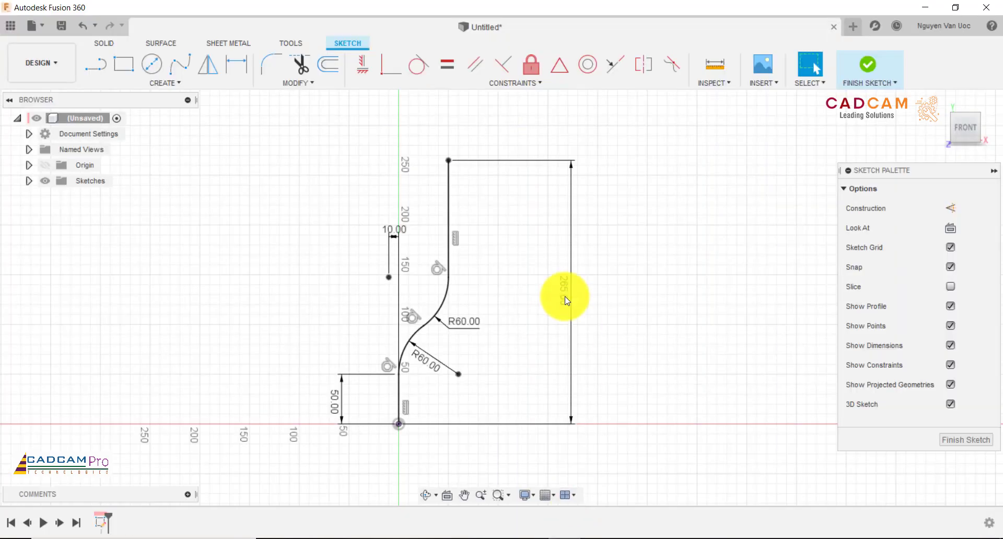
{"action": "left_click", "coordinate": [963, 437]}
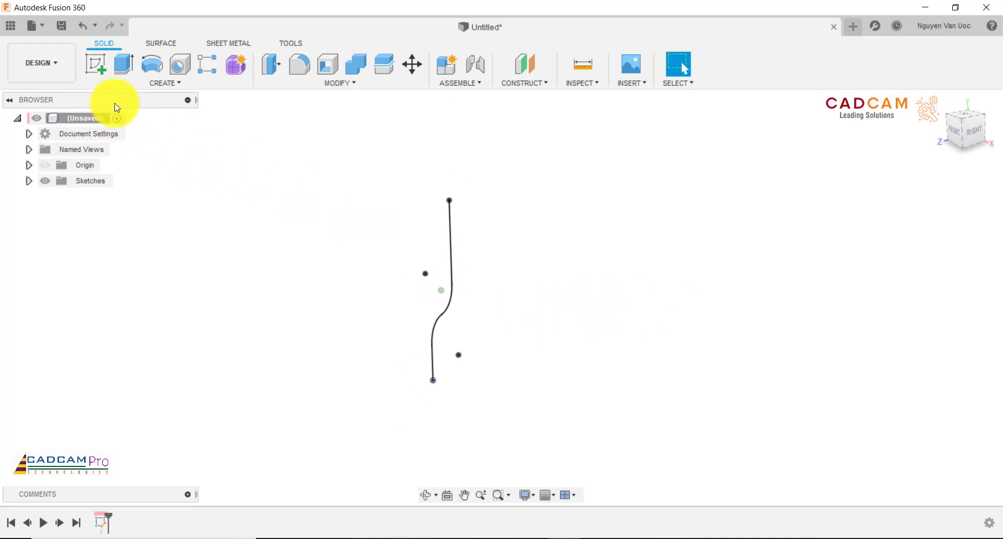
Start a sketch on the vertical side plane and draw a vertical line about 180 mm long up from the origin
{"action": "left_click", "coordinate": [102, 69]}
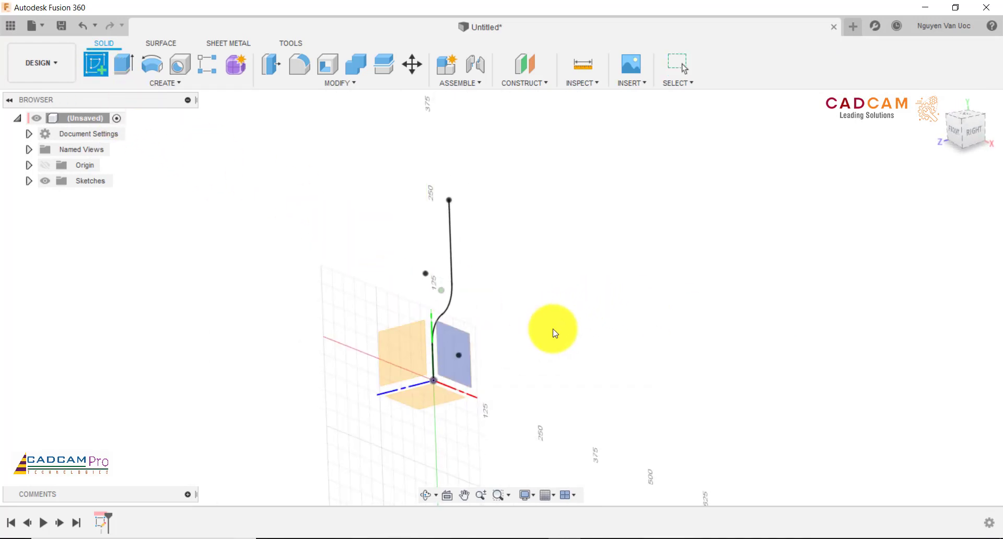
{"action": "left_click", "coordinate": [414, 347]}
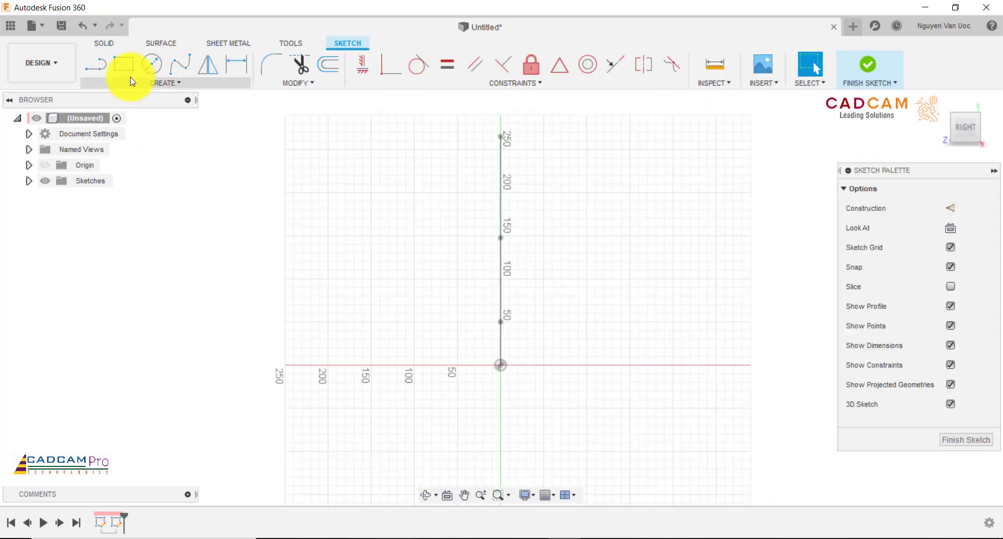
{"action": "left_click", "coordinate": [107, 73]}
{"action": "left_click", "coordinate": [501, 365]}
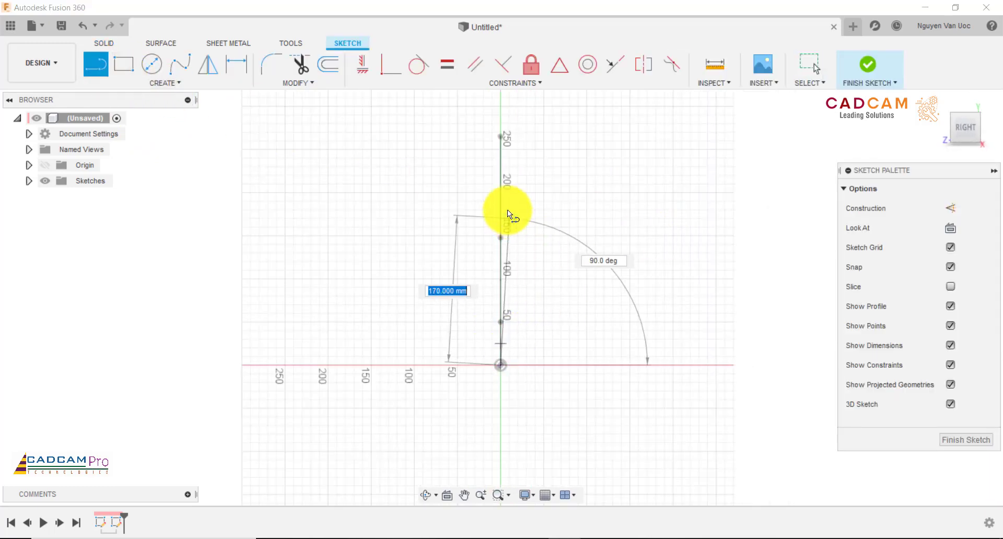
{"action": "left_click", "coordinate": [501, 208]}
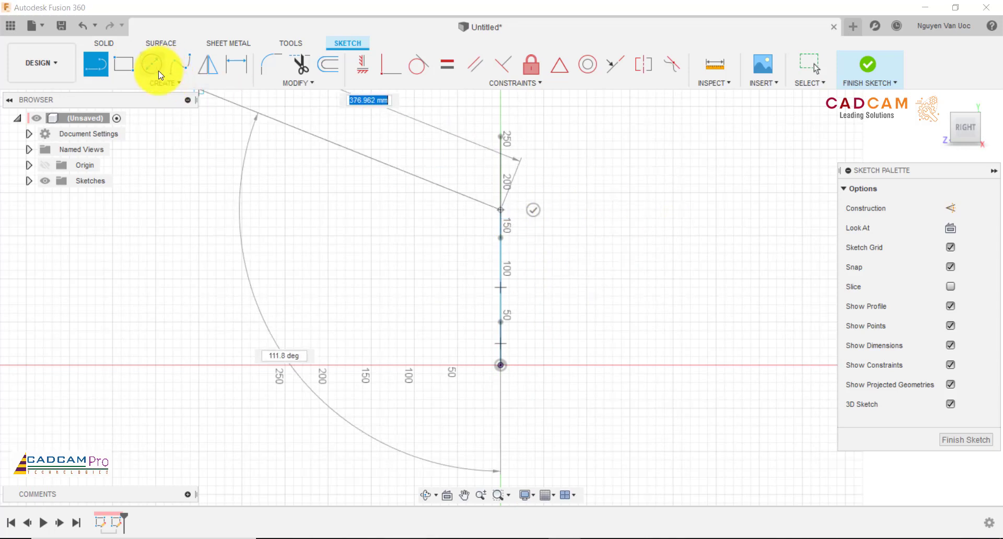
Draw a 3-point arc of about 111 mm radius from the vertical line's upper end, curving up and over to the right
{"action": "left_click", "coordinate": [160, 87]}
{"action": "mouse_move", "coordinate": [134, 146]}
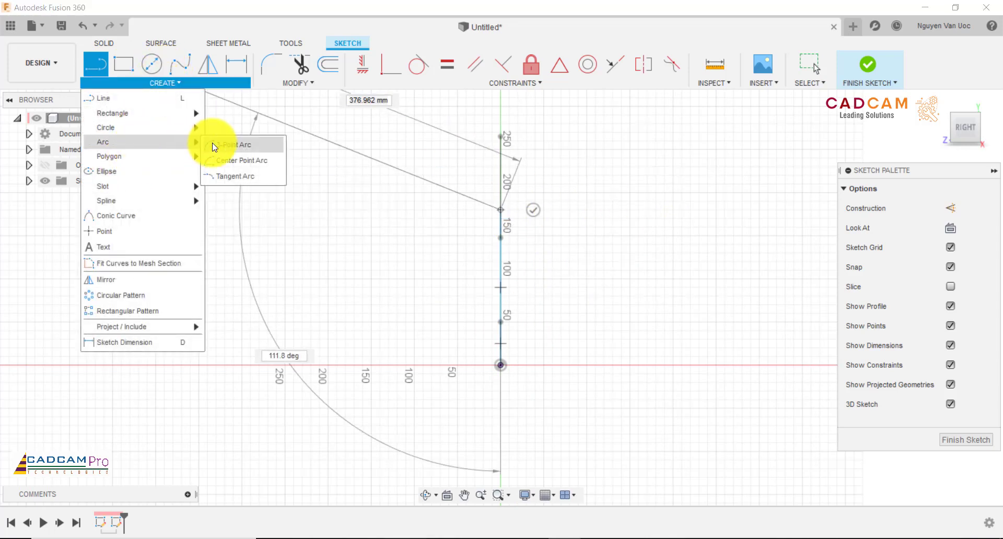
{"action": "left_click", "coordinate": [222, 146]}
{"action": "left_click", "coordinate": [501, 209]}
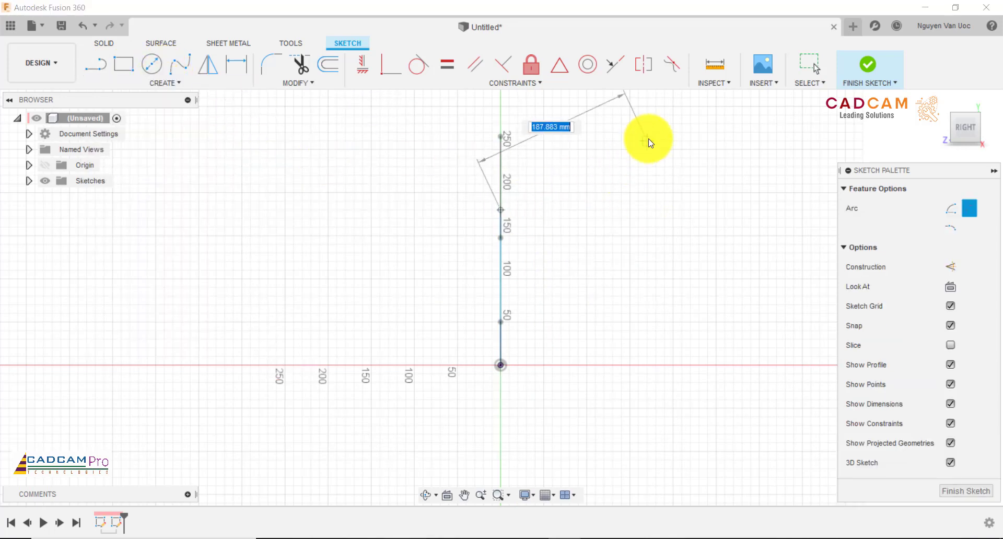
{"action": "left_click", "coordinate": [647, 141]}
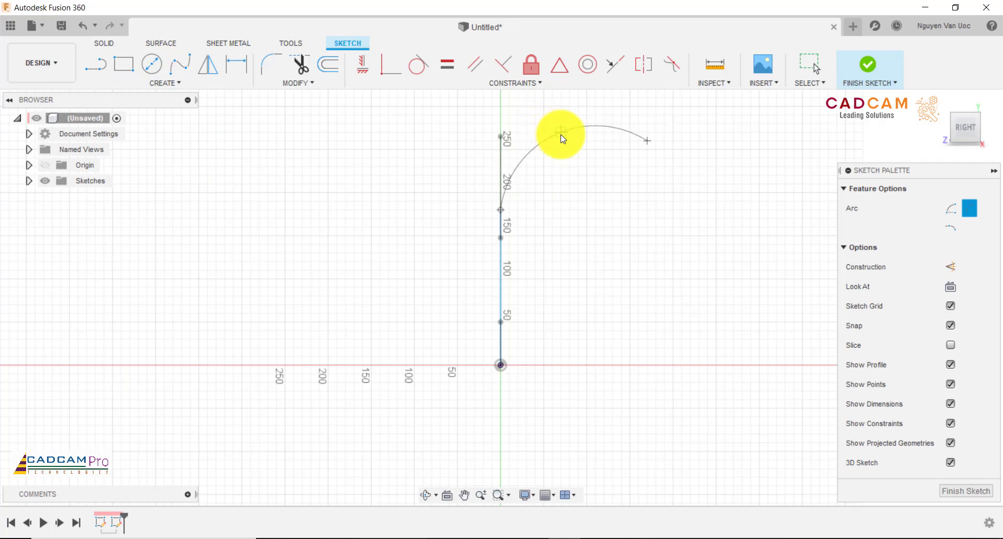
{"action": "left_click", "coordinate": [561, 139]}
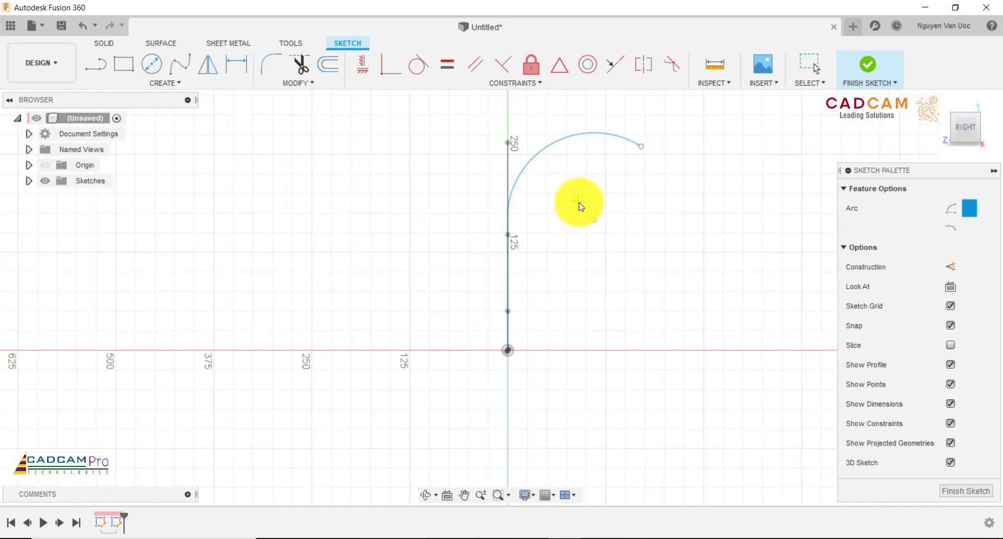
Draw a horizontal line about 140 mm long from the arc's free end, extending away from the vertical line
{"action": "left_click", "coordinate": [98, 71]}
{"action": "left_click", "coordinate": [597, 165]}
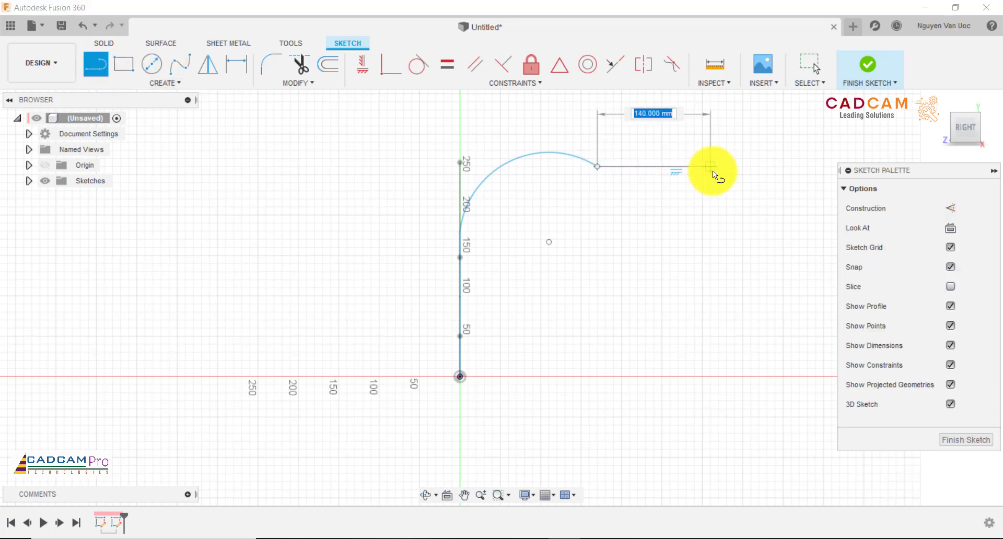
{"action": "left_click", "coordinate": [710, 167]}
{"action": "left_click", "coordinate": [710, 199]}
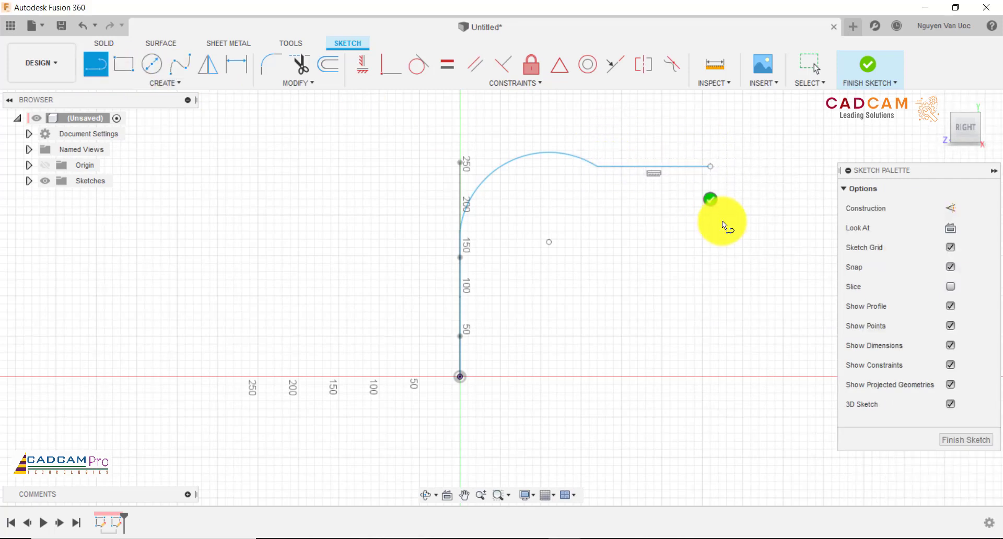
{"action": "key", "text": "Escape"}
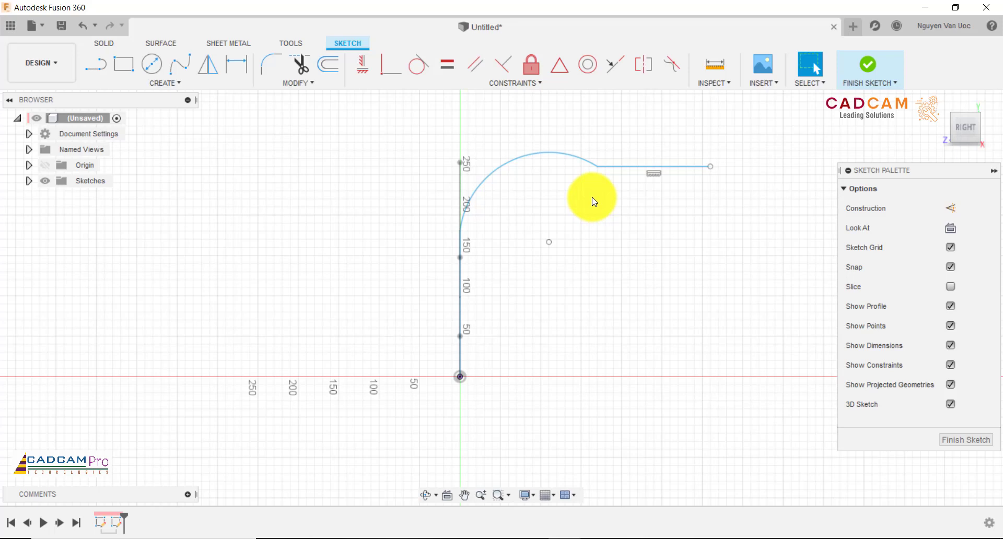
Make the arc tangent to both the horizontal line and the vertical line
{"action": "left_click", "coordinate": [413, 66]}
{"action": "left_click", "coordinate": [574, 162]}
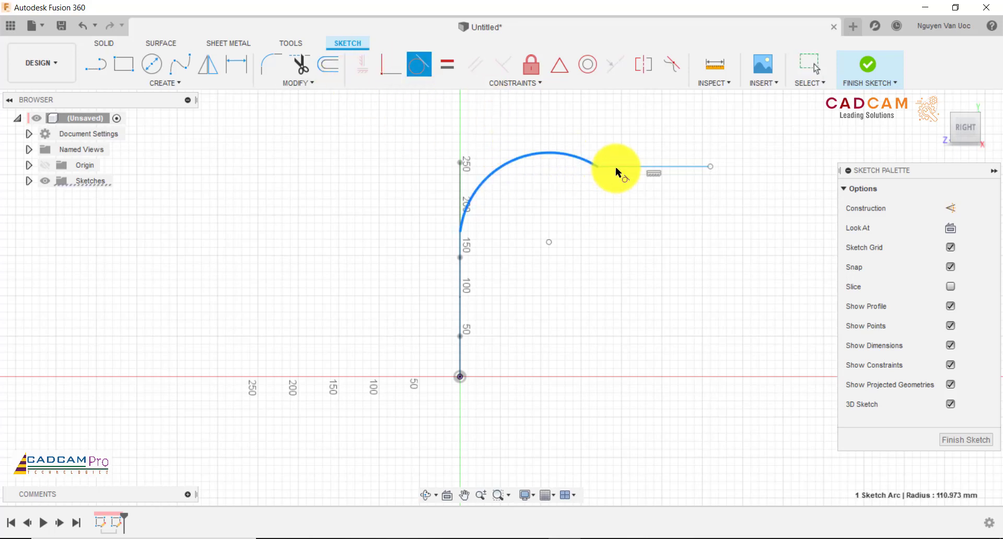
{"action": "left_click", "coordinate": [615, 167]}
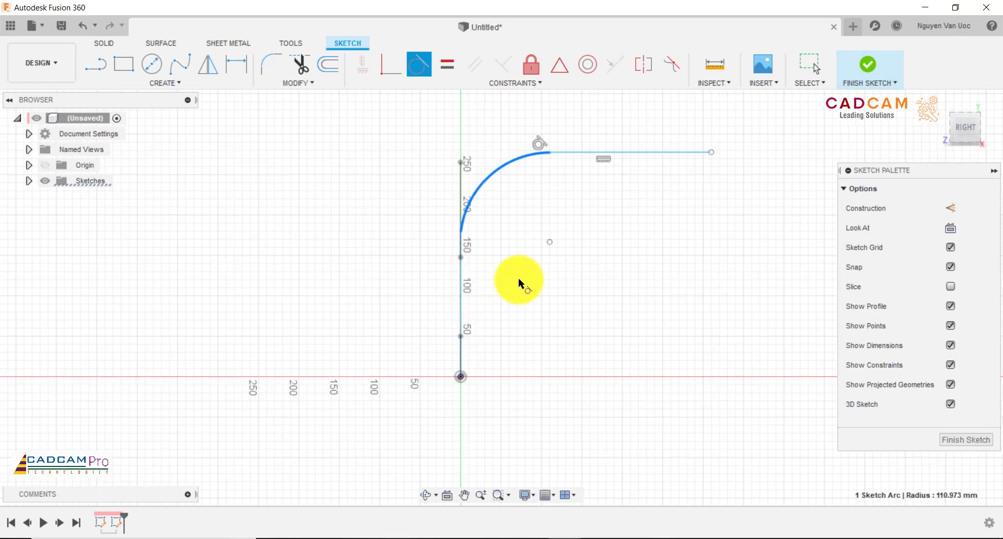
{"action": "middle_click_drag", "start_coordinate": [518, 277], "coordinate": [487, 278], "text": "shift"}
{"action": "left_click", "coordinate": [452, 266]}
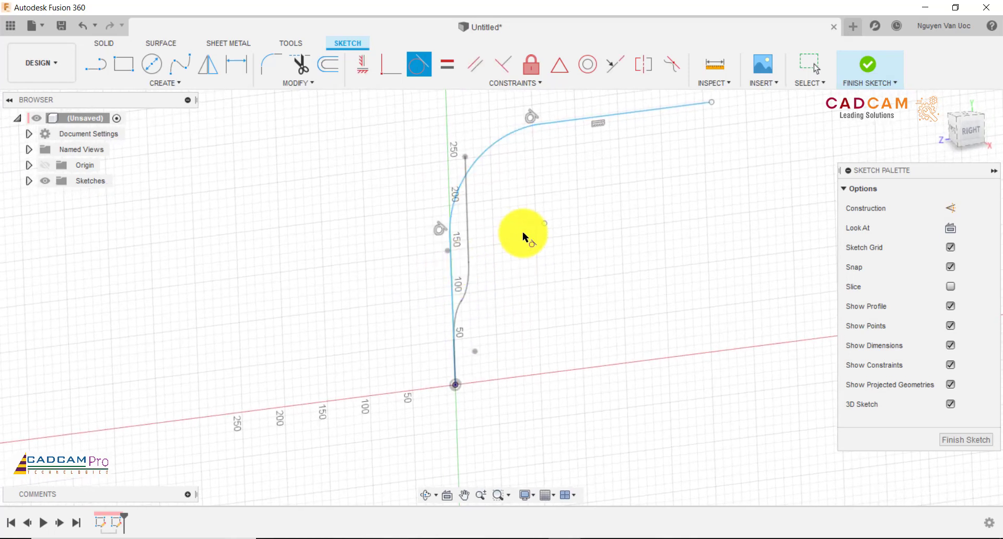
{"action": "scroll", "coordinate": [515, 212], "scroll_direction": "down", "scroll_amount": 1}
{"action": "middle_click_drag", "start_coordinate": [515, 212], "coordinate": [510, 201], "text": "shift"}
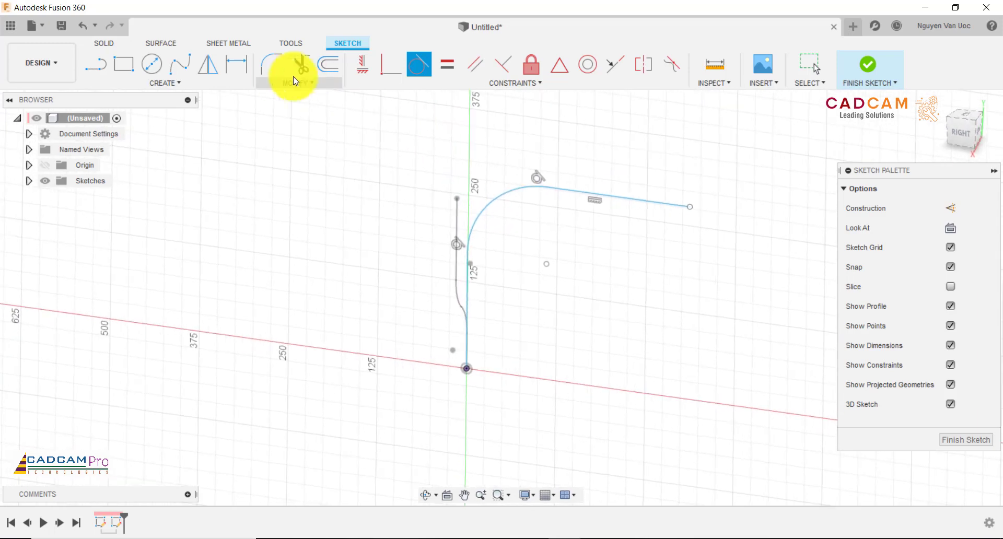
Add a horizontal dimension from the origin to the free end of the upper horizontal line
{"action": "left_click", "coordinate": [236, 65]}
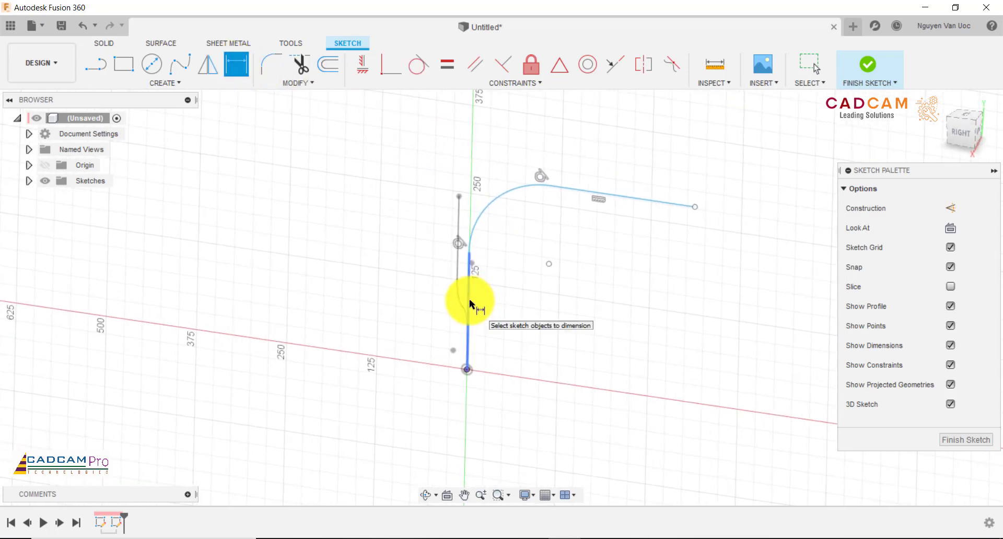
{"action": "left_click", "coordinate": [696, 208]}
{"action": "left_click", "coordinate": [556, 430]}
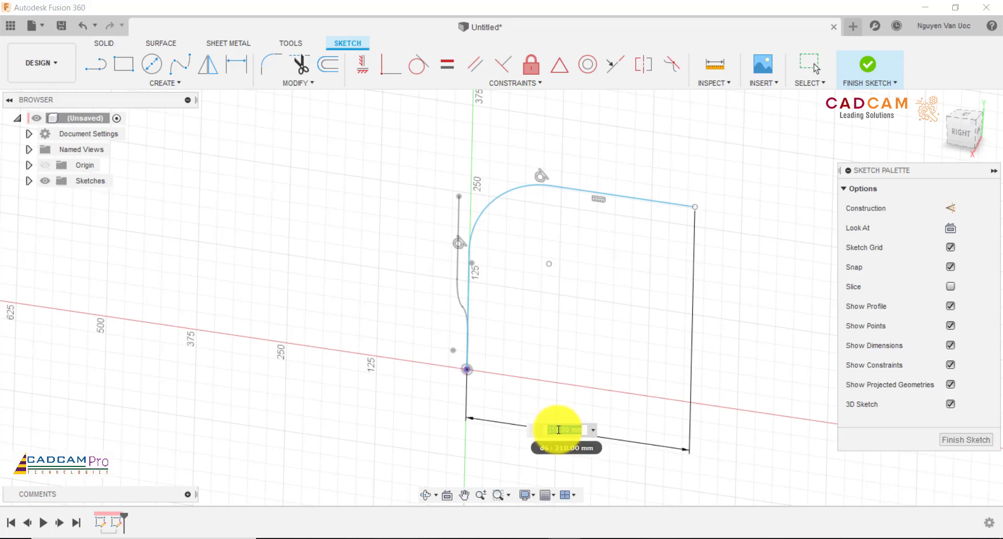
Try to set the horizontal distance from the origin to the line's free end to 100 mm
{"action": "type", "text": "100"}
{"action": "key", "text": "Return"}
{"action": "scroll", "coordinate": [573, 374], "scroll_direction": "down", "scroll_amount": 5}
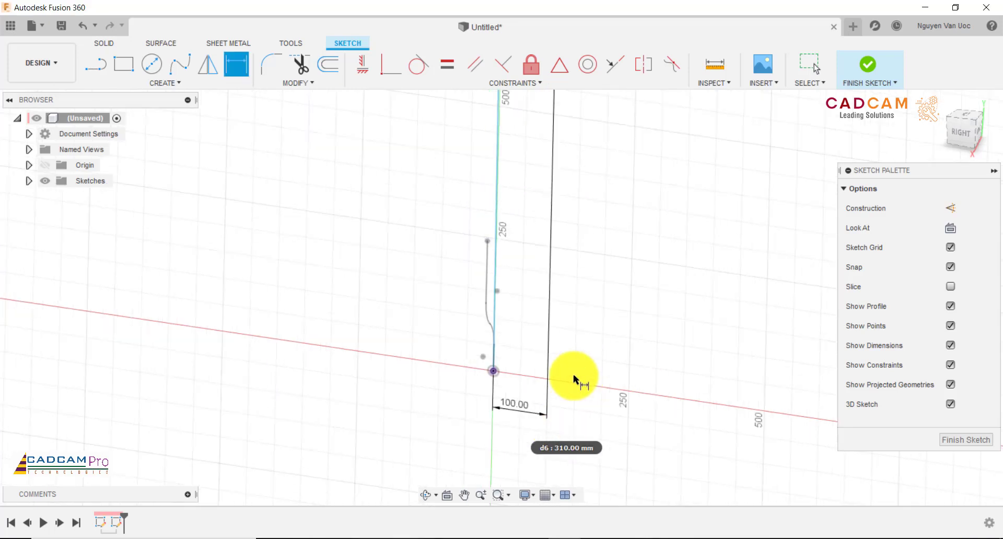
{"action": "scroll", "coordinate": [598, 183], "scroll_direction": "down", "scroll_amount": 5}
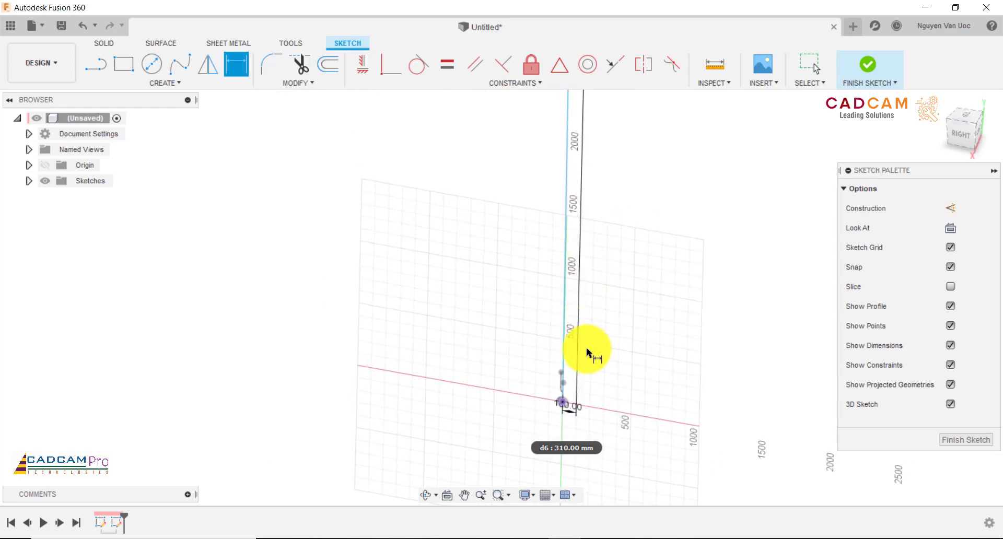
{"action": "scroll", "coordinate": [595, 344], "scroll_direction": "down", "scroll_amount": 5}
{"action": "scroll", "coordinate": [601, 337], "scroll_direction": "down", "scroll_amount": 4}
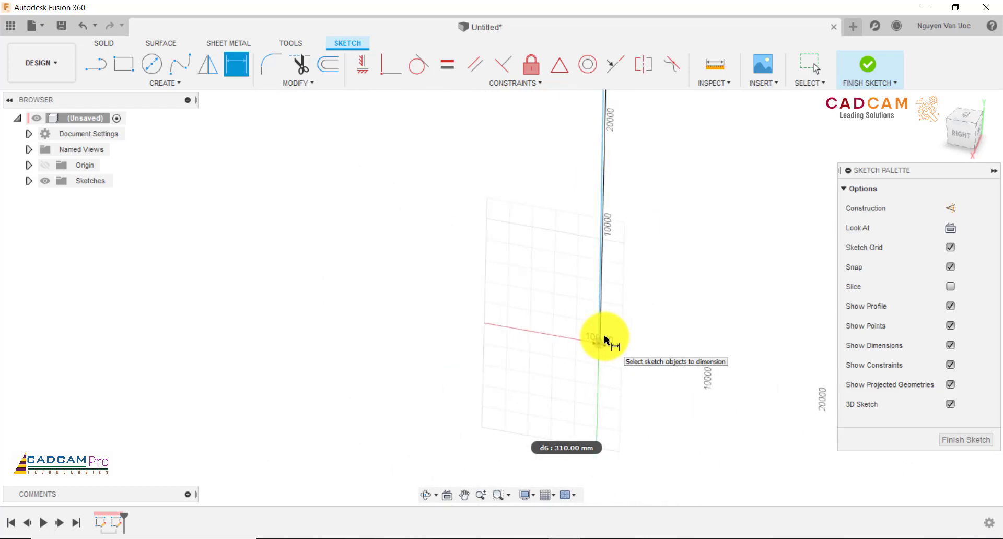
{"action": "scroll", "coordinate": [611, 347], "scroll_direction": "up", "scroll_amount": 12}
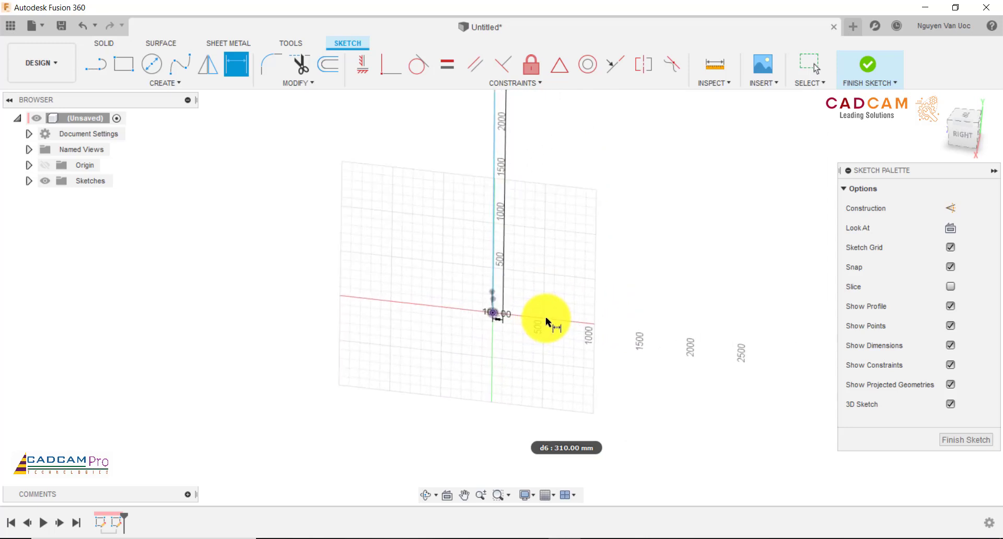
{"action": "scroll", "coordinate": [472, 317], "scroll_direction": "up", "scroll_amount": 2}
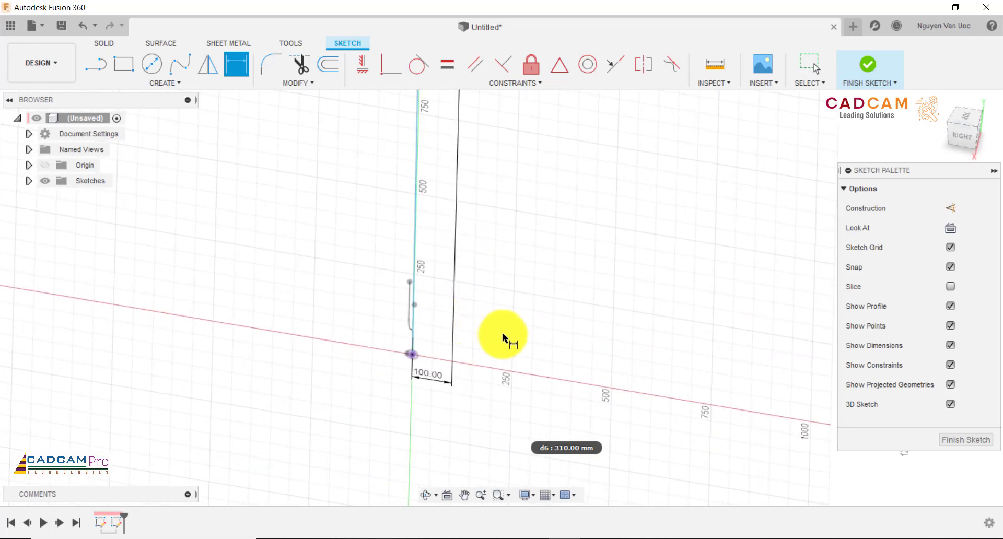
{"action": "key", "text": "Escape"}
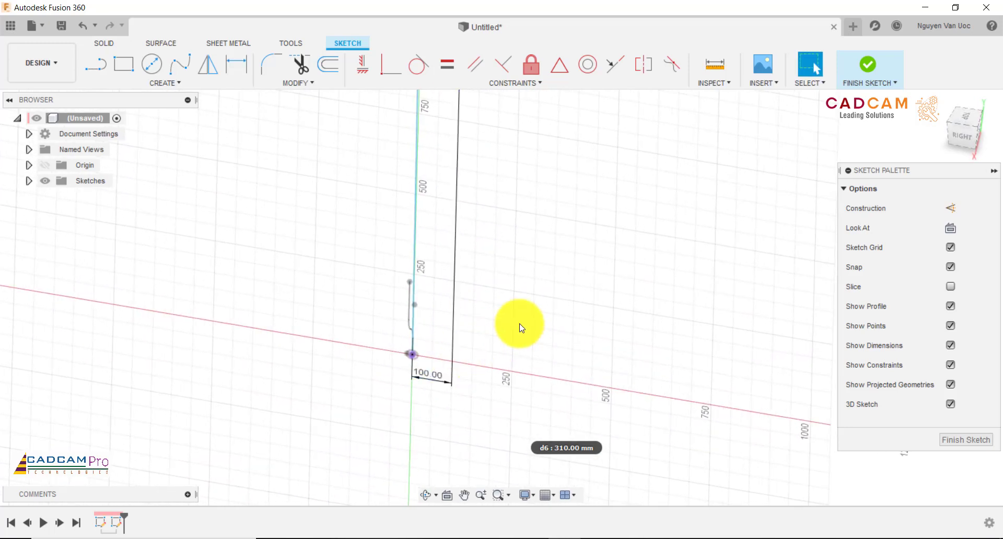
Dimension the arc between the two lines with a radius of 50 mm
{"action": "right_click", "coordinate": [459, 195]}
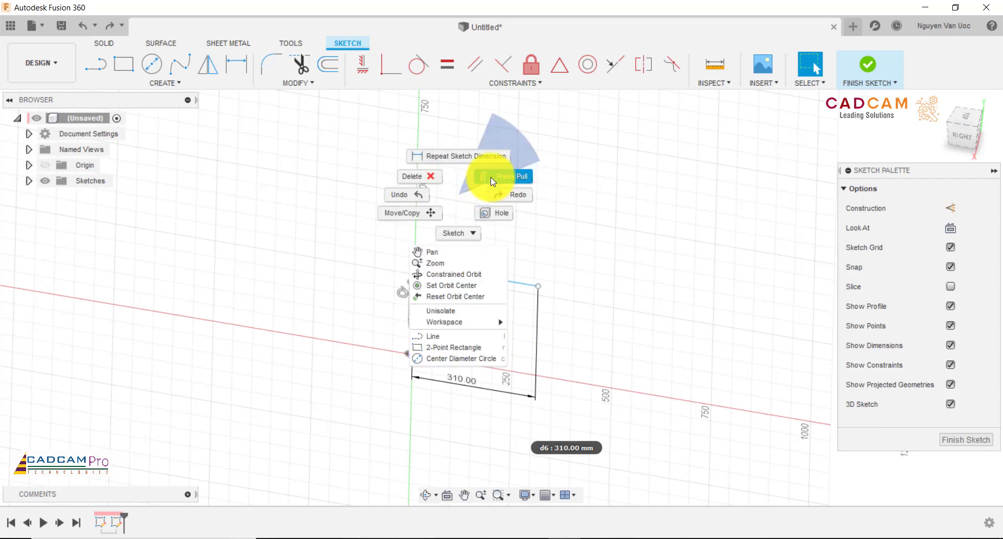
{"action": "left_click", "coordinate": [450, 157]}
{"action": "left_click", "coordinate": [431, 280]}
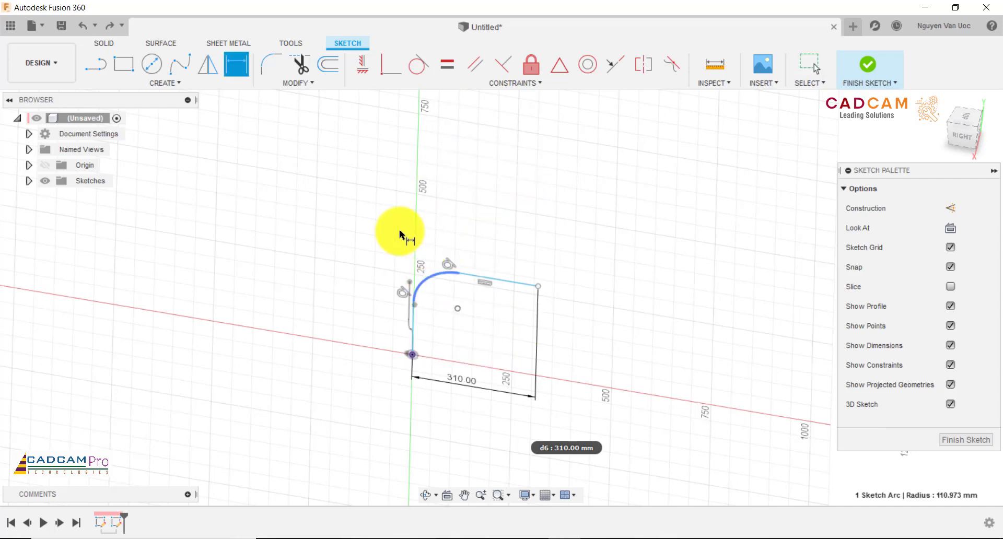
{"action": "left_click", "coordinate": [388, 224]}
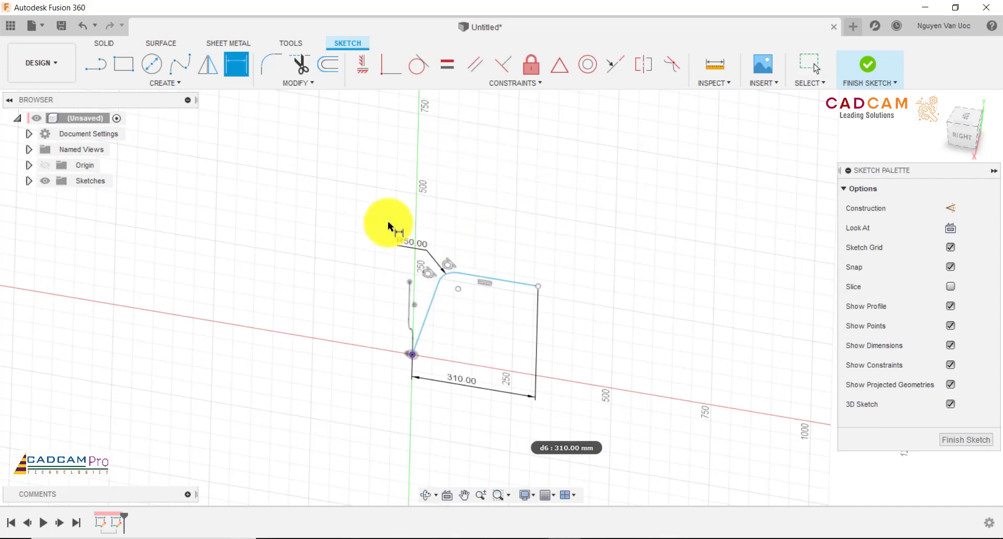
{"action": "key", "text": "Return"}
{"action": "key", "text": "Escape"}
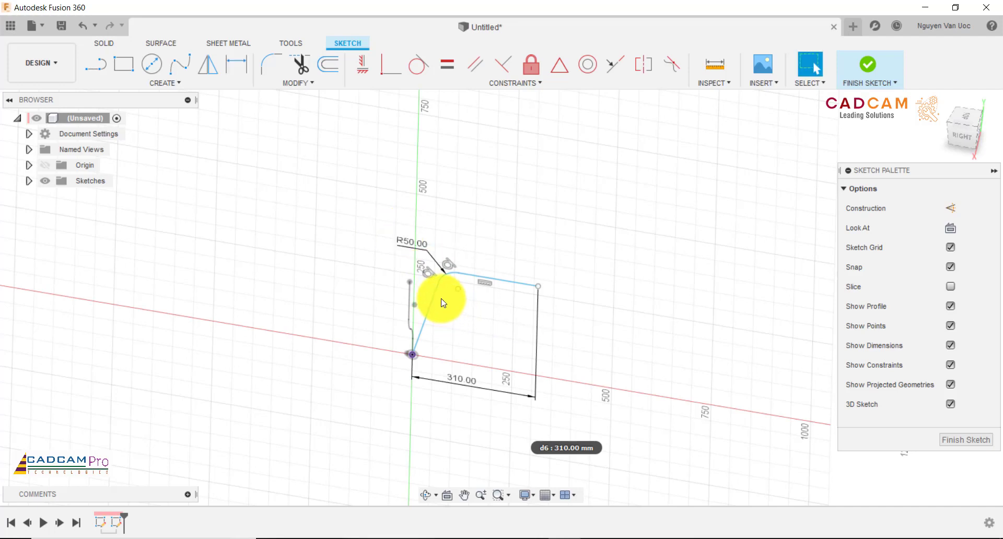
Constrain the slanted line from the origin to be vertical
{"action": "left_click", "coordinate": [363, 64]}
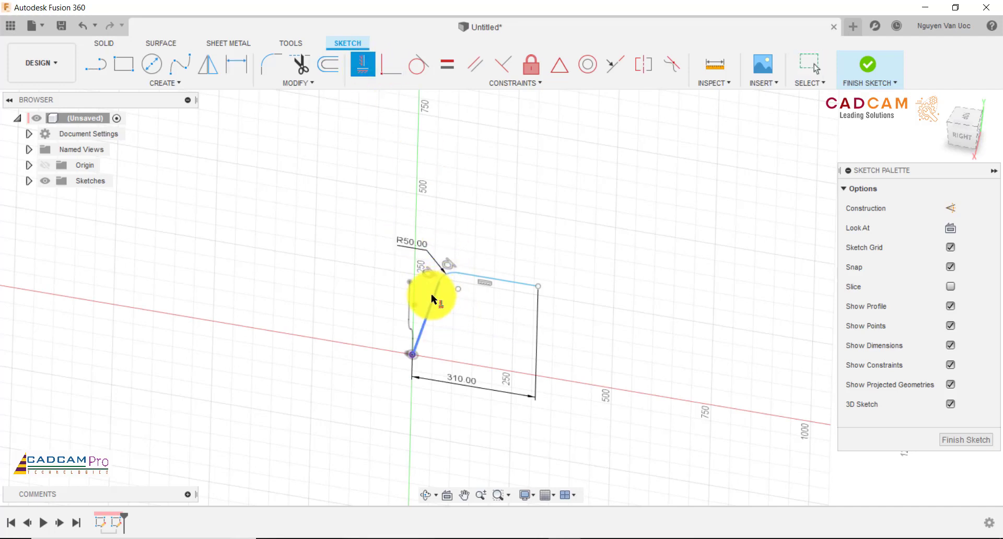
{"action": "left_click", "coordinate": [435, 295]}
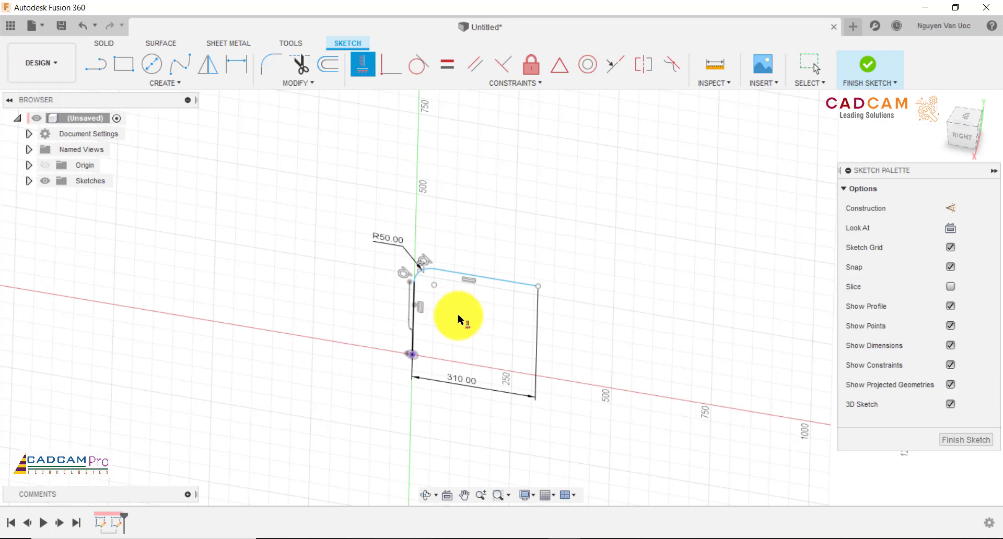
{"action": "key", "text": "Escape"}
Set the horizontal dimension from the origin to the upper line's free end to 100 mm
{"action": "double_click", "coordinate": [459, 379]}
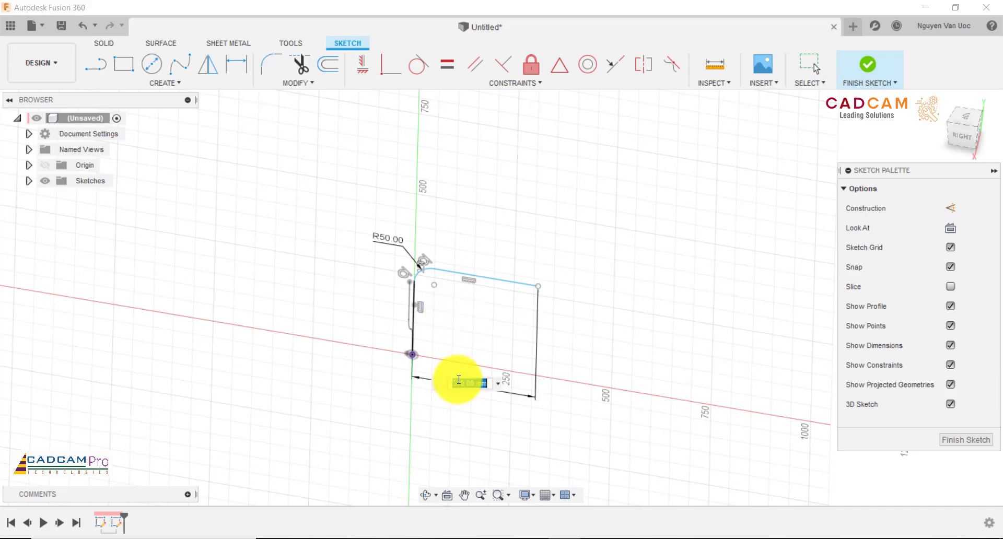
{"action": "type", "text": "100"}
{"action": "key", "text": "Return"}
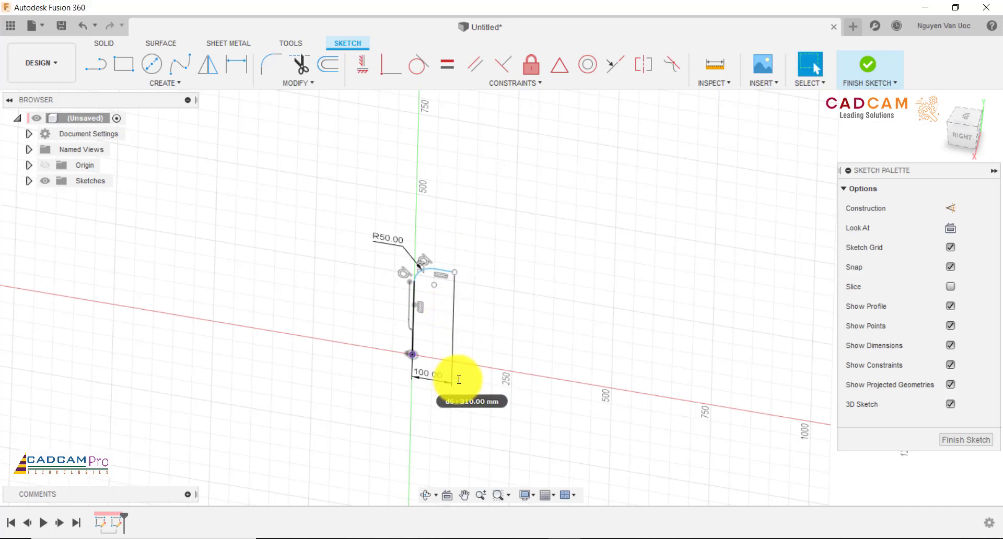
{"action": "scroll", "coordinate": [483, 307], "scroll_direction": "up", "scroll_amount": 3}
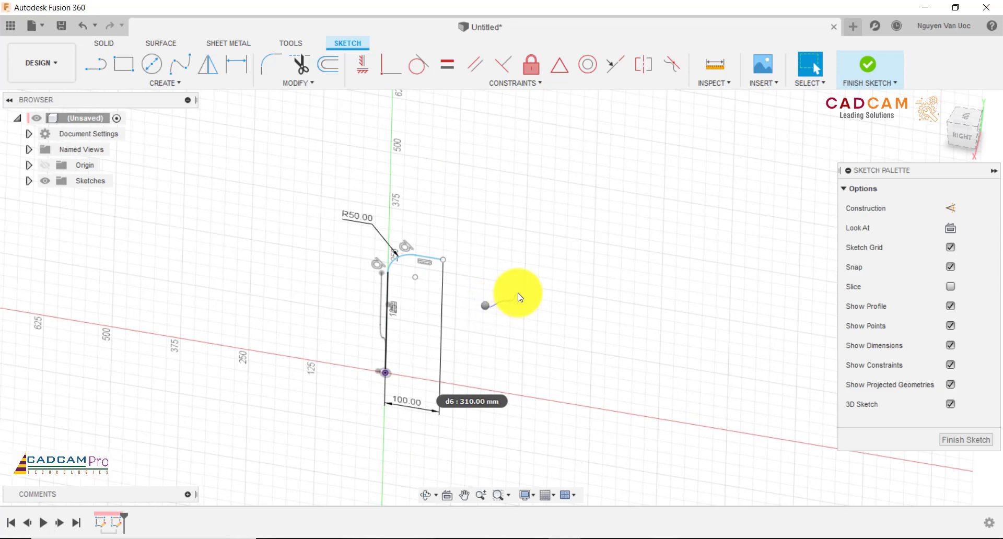
{"action": "right_click", "coordinate": [485, 305]}
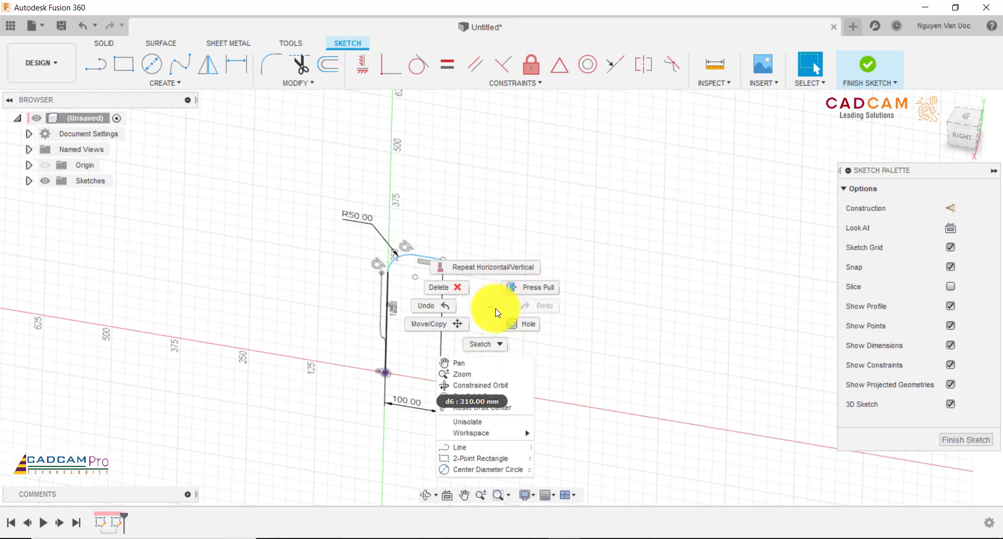
{"action": "left_click", "coordinate": [495, 309]}
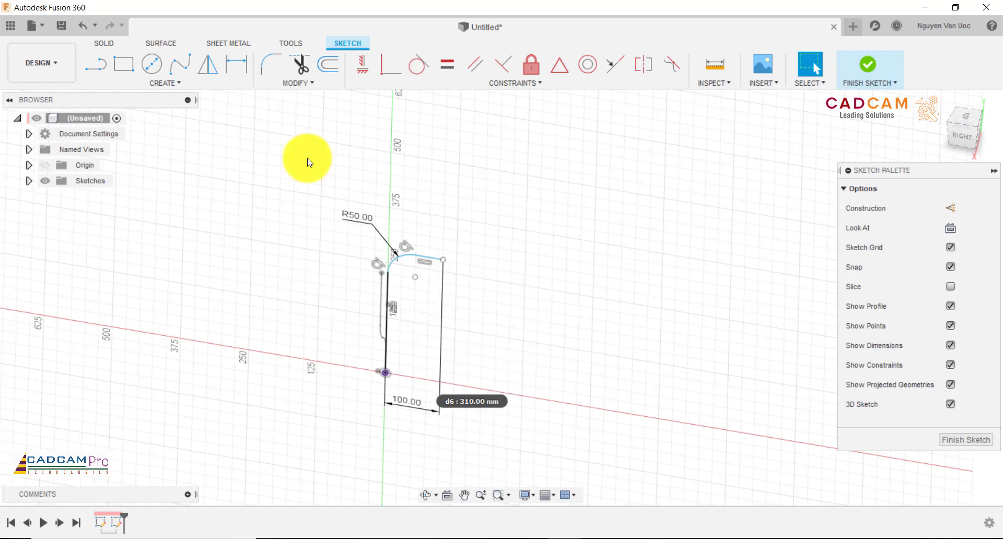
Dimension the height from the origin to the upper horizontal line as 150 mm and finish the sketch
{"action": "left_click", "coordinate": [236, 64]}
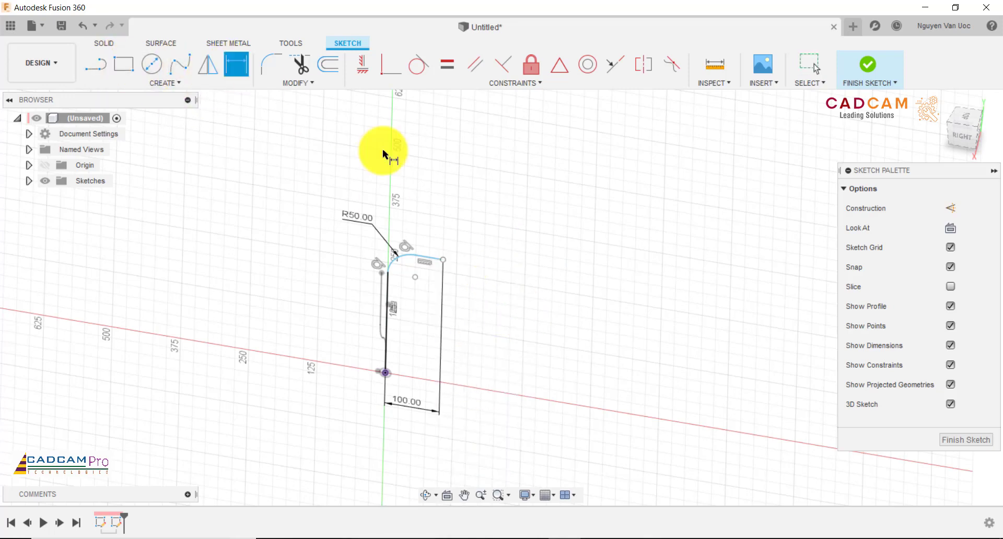
{"action": "left_click", "coordinate": [433, 265]}
{"action": "left_click", "coordinate": [386, 372]}
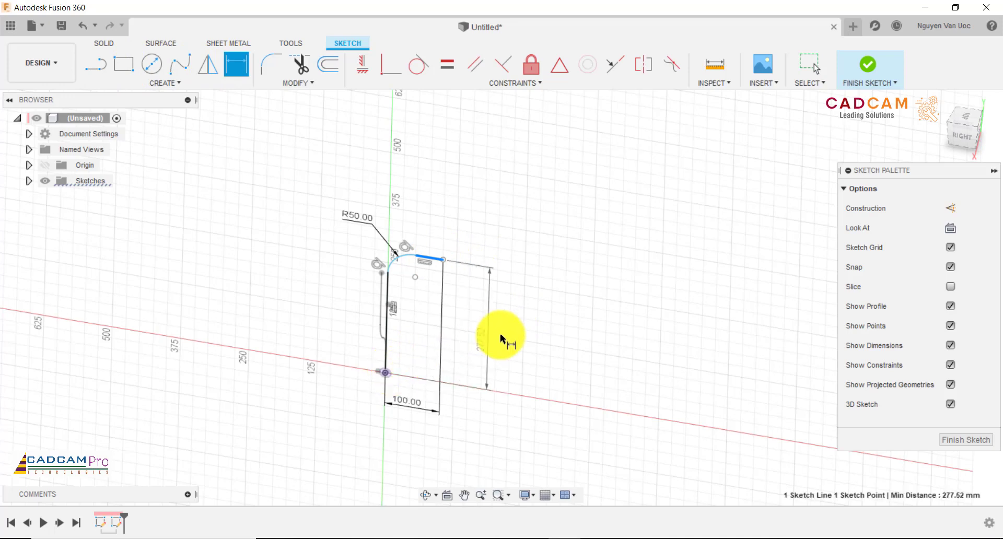
{"action": "left_click", "coordinate": [501, 334]}
{"action": "type", "text": "150"}
{"action": "key", "text": "Return"}
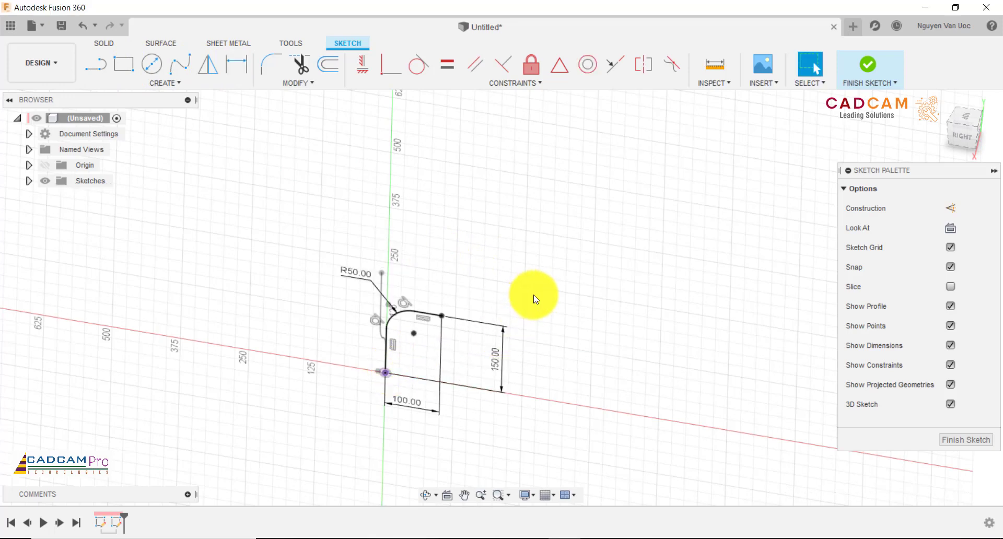
{"action": "left_click", "coordinate": [957, 444]}
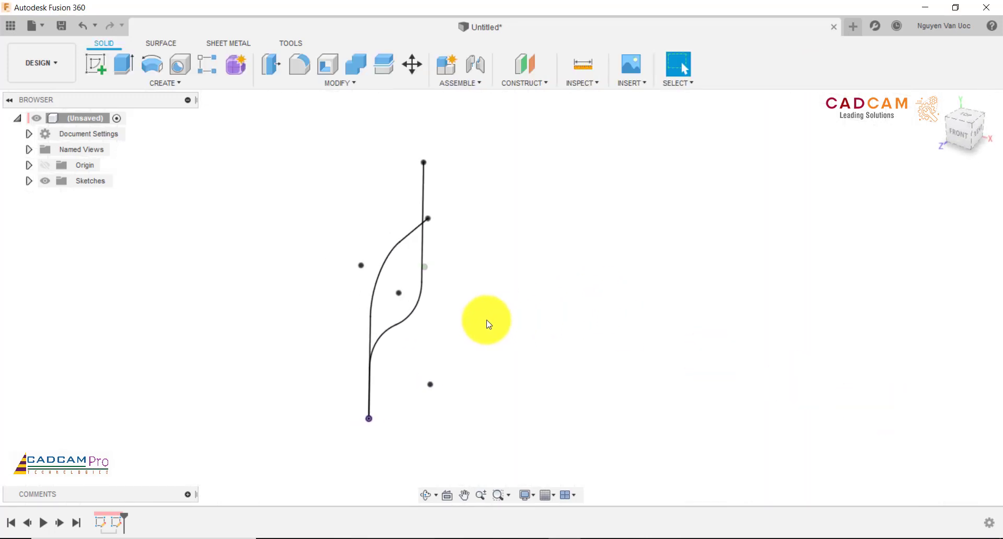
Switch to PowerPoint to check both views of the reference drawing, then return to Fusion 360 and compare the two centerlines
{"action": "left_click", "coordinate": [620, 537]}
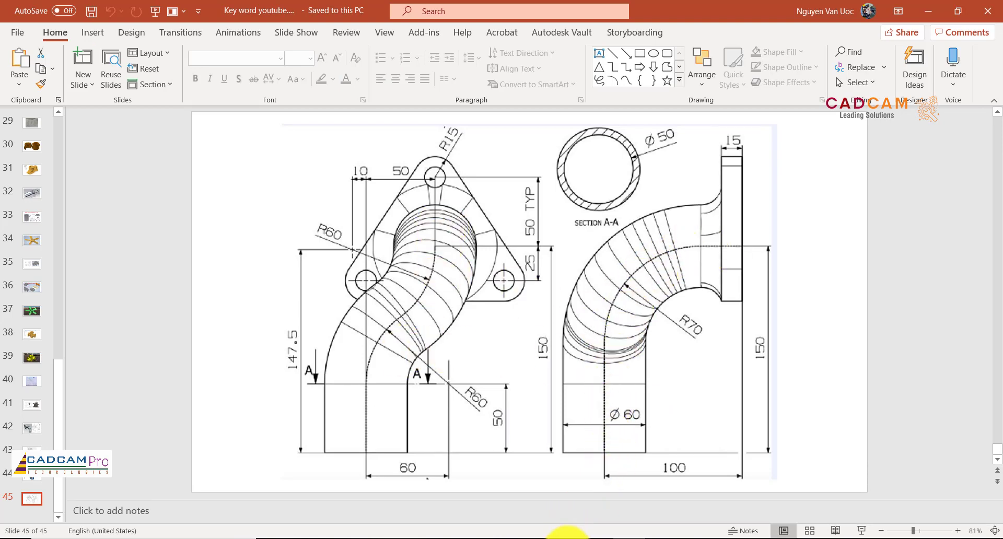
{"action": "left_click", "coordinate": [567, 537]}
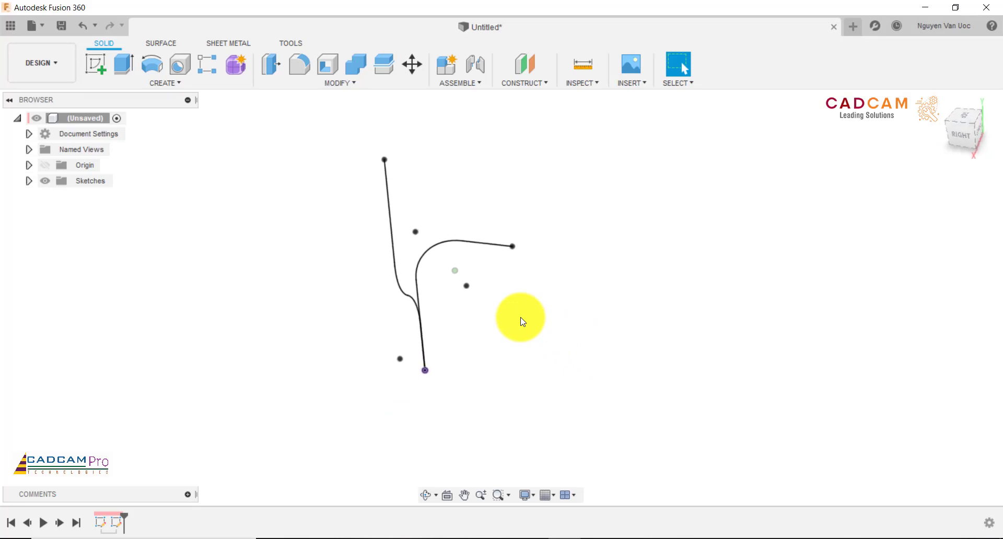
{"action": "middle_click_drag", "start_coordinate": [520, 317], "coordinate": [550, 314], "text": "shift"}
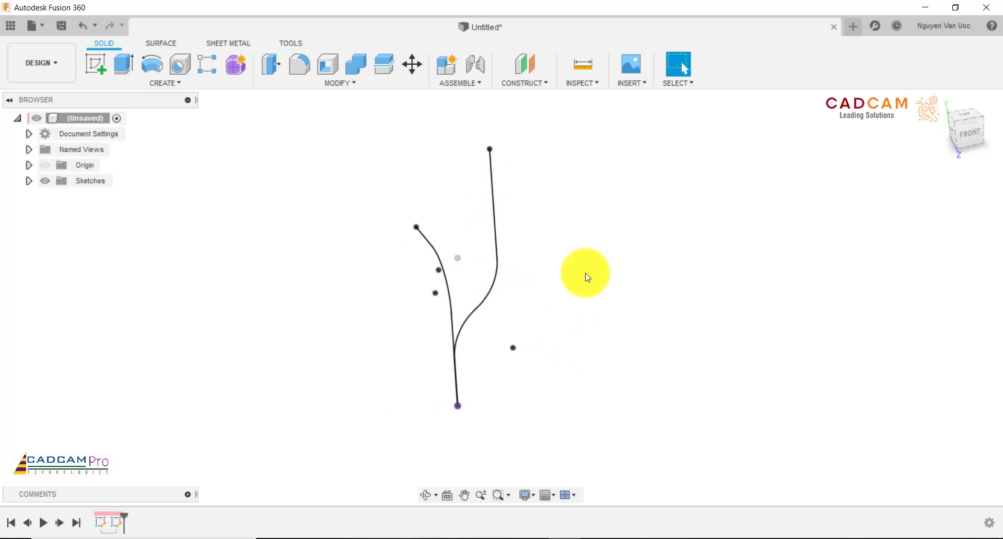
Extrude the S-shaped front-view centerline as a new surface body, symmetric with a distance of 175 mm
{"action": "left_click", "coordinate": [162, 43]}
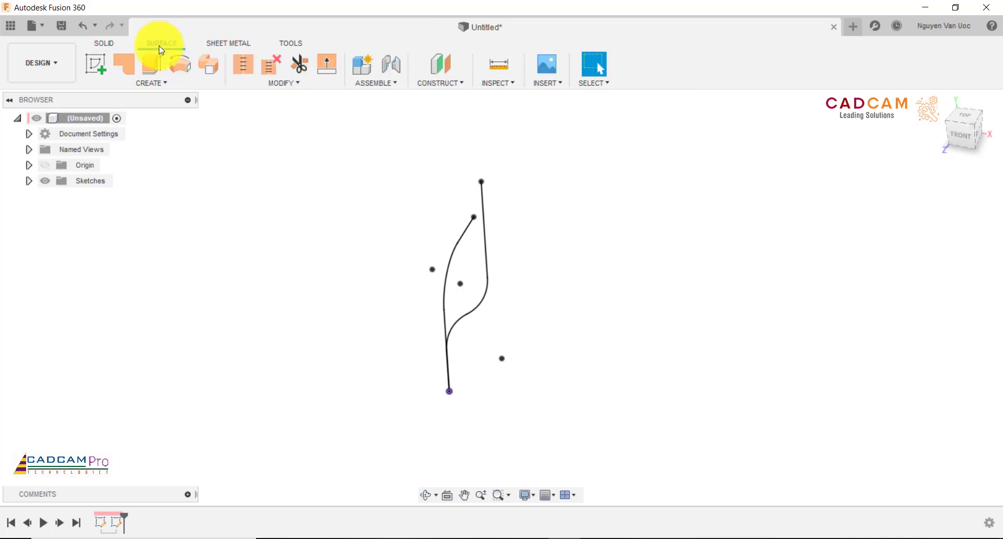
{"action": "left_click", "coordinate": [155, 65]}
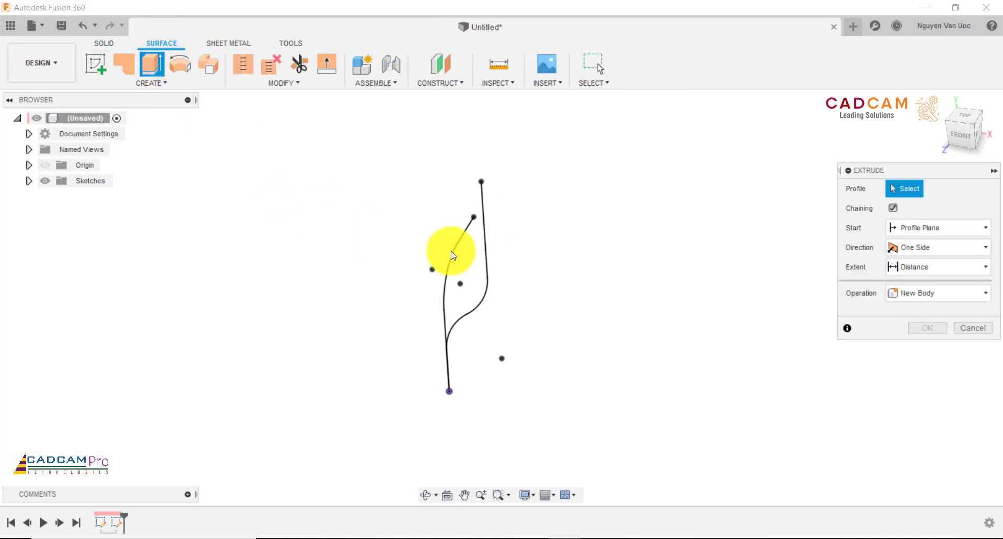
{"action": "mouse_move", "coordinate": [452, 256]}
{"action": "middle_mouse_down", "text": "shift"}
{"action": "mouse_move", "coordinate": [586, 277]}
{"action": "mouse_move", "coordinate": [578, 282]}
{"action": "mouse_move", "coordinate": [462, 214]}
{"action": "mouse_move", "coordinate": [528, 208]}
{"action": "mouse_move", "coordinate": [612, 225]}
{"action": "middle_mouse_up", "text": "shift"}
{"action": "left_click", "coordinate": [455, 212]}
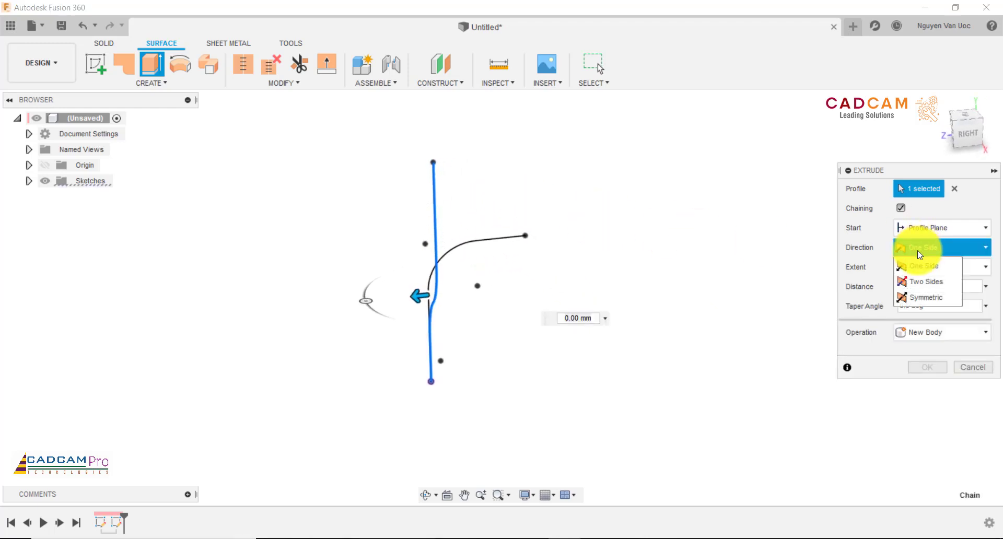
{"action": "left_click", "coordinate": [920, 297]}
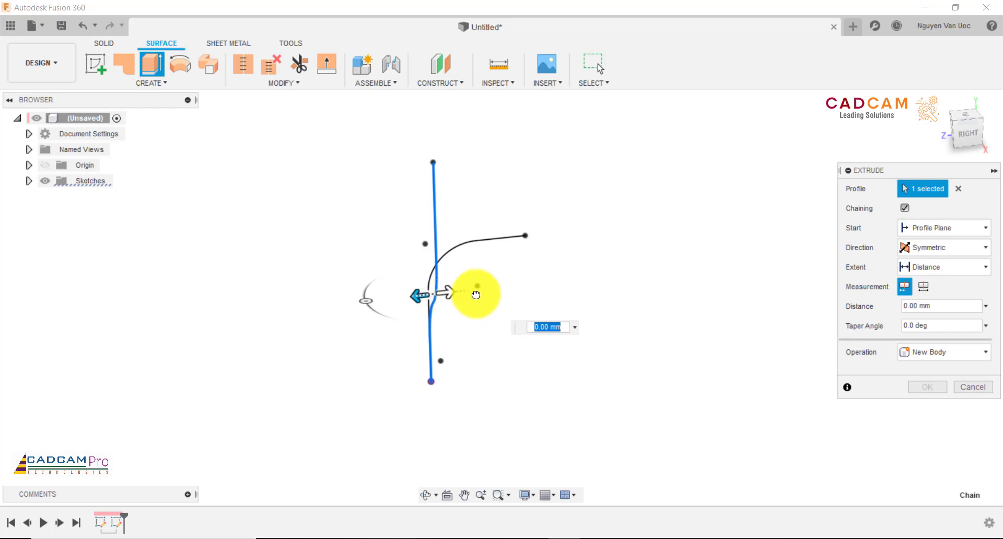
{"action": "left_click_drag", "start_coordinate": [476, 295], "coordinate": [621, 287]}
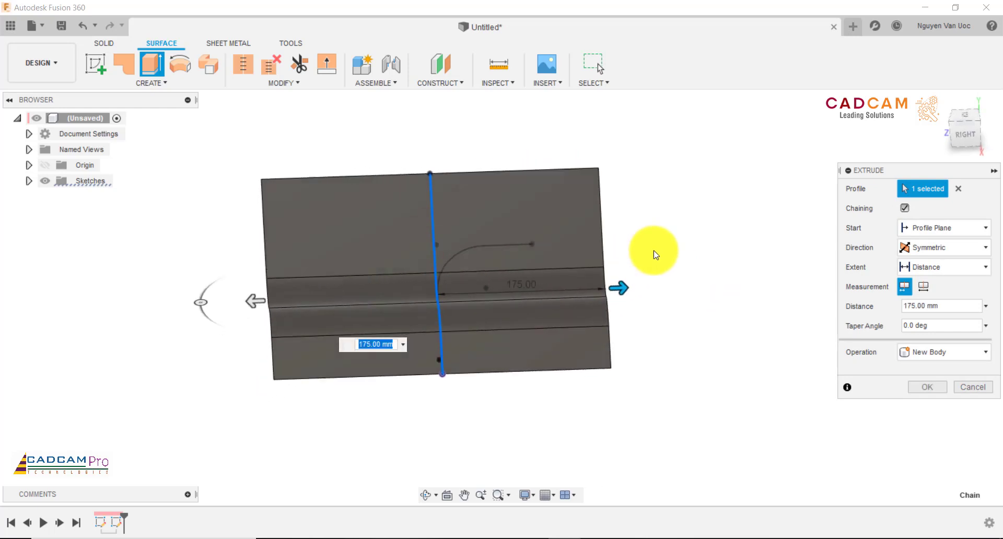
{"action": "middle_click_drag", "start_coordinate": [653, 251], "coordinate": [676, 257], "text": "shift"}
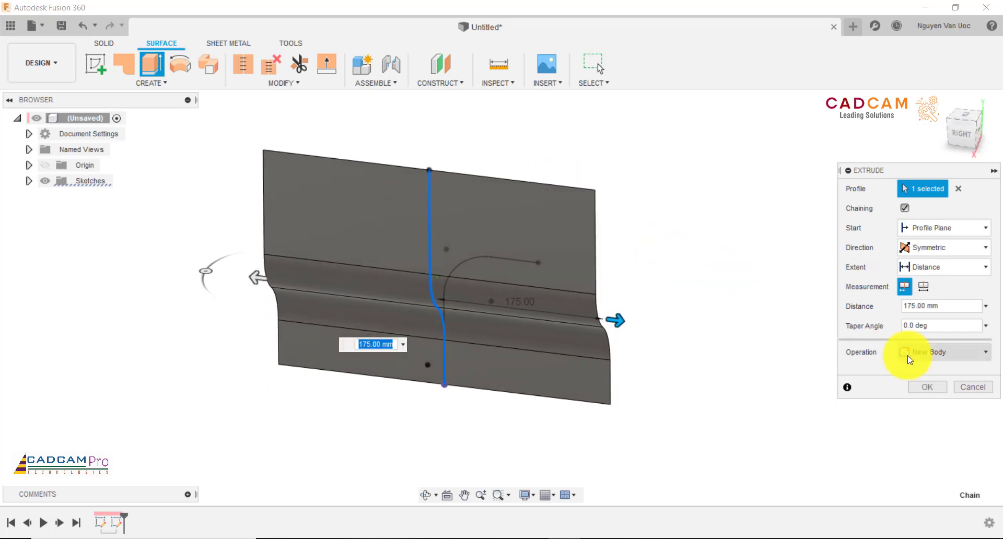
{"action": "left_click", "coordinate": [927, 387]}
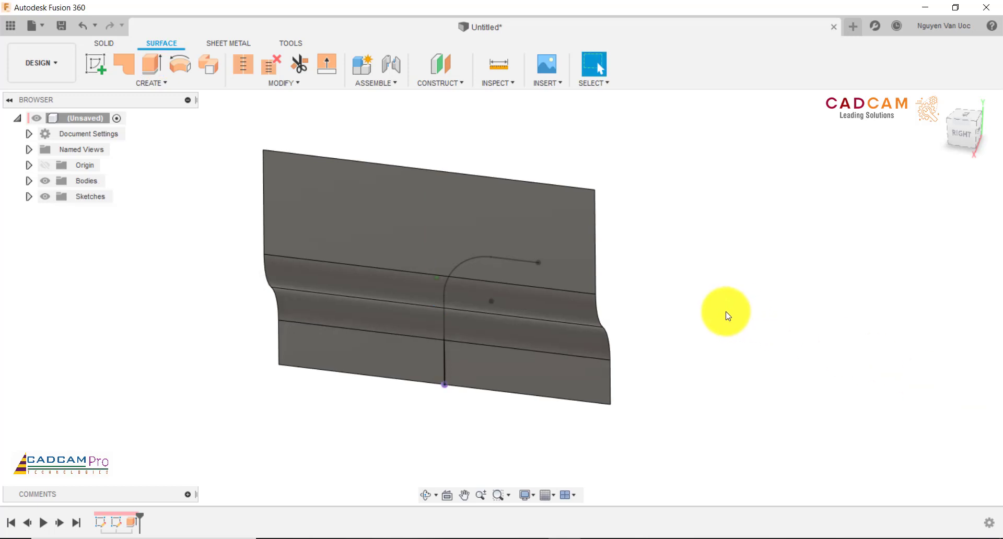
Extrude the side-view centerline as a new surface body, symmetric with a distance of 125 mm
{"action": "middle_click_drag", "start_coordinate": [727, 316], "coordinate": [700, 303], "text": "shift"}
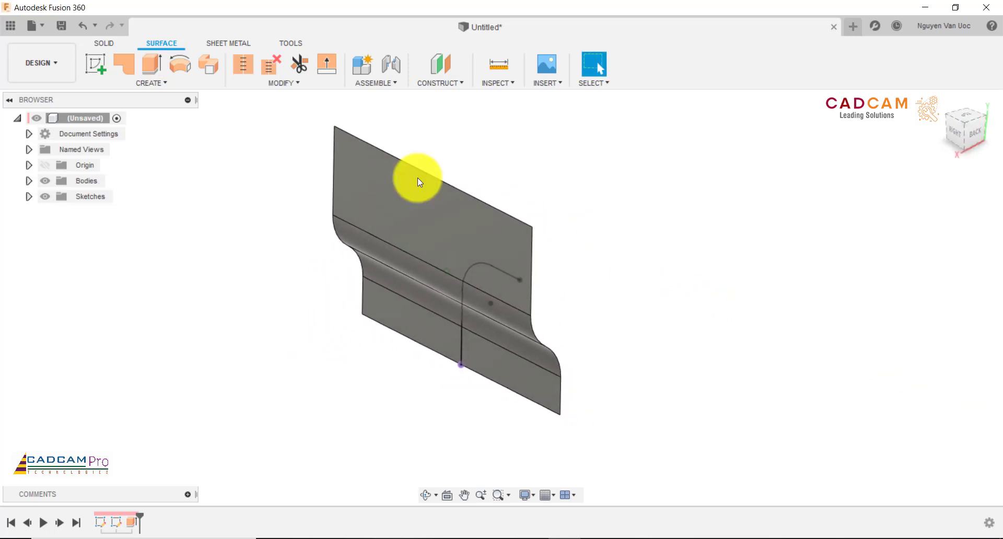
{"action": "left_click", "coordinate": [159, 78]}
{"action": "left_click", "coordinate": [500, 273]}
{"action": "left_click_drag", "start_coordinate": [472, 289], "coordinate": [392, 323]}
{"action": "left_click", "coordinate": [919, 247]}
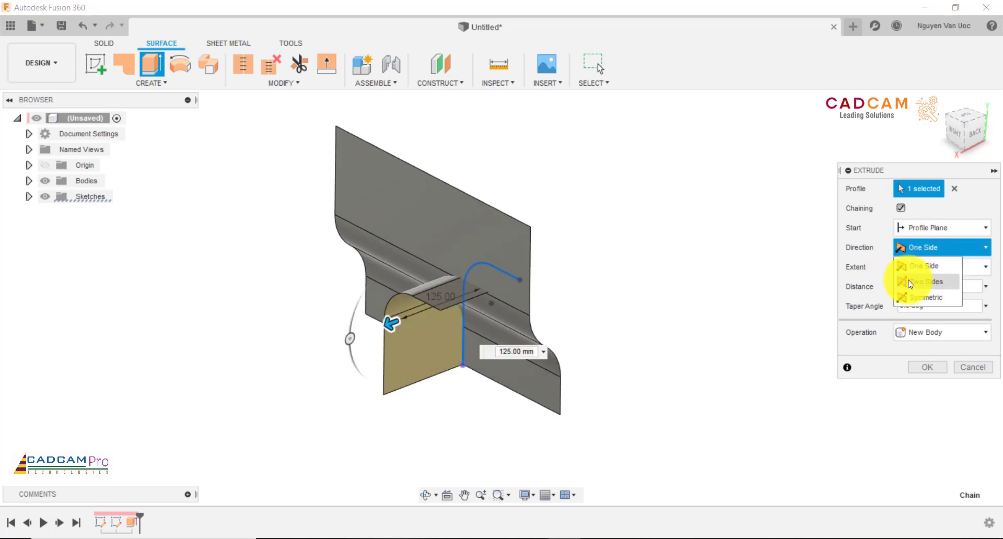
{"action": "left_click", "coordinate": [922, 297]}
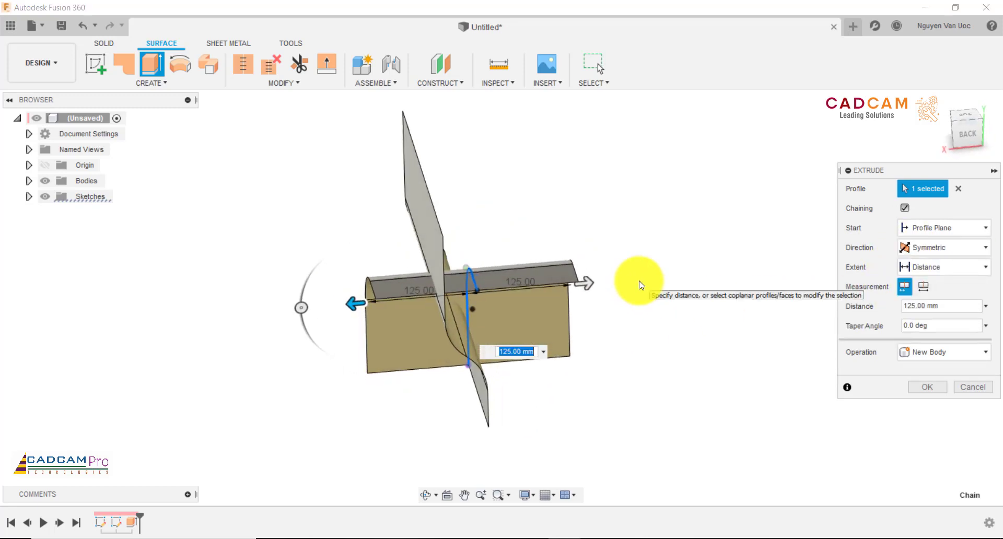
{"action": "left_click", "coordinate": [923, 386]}
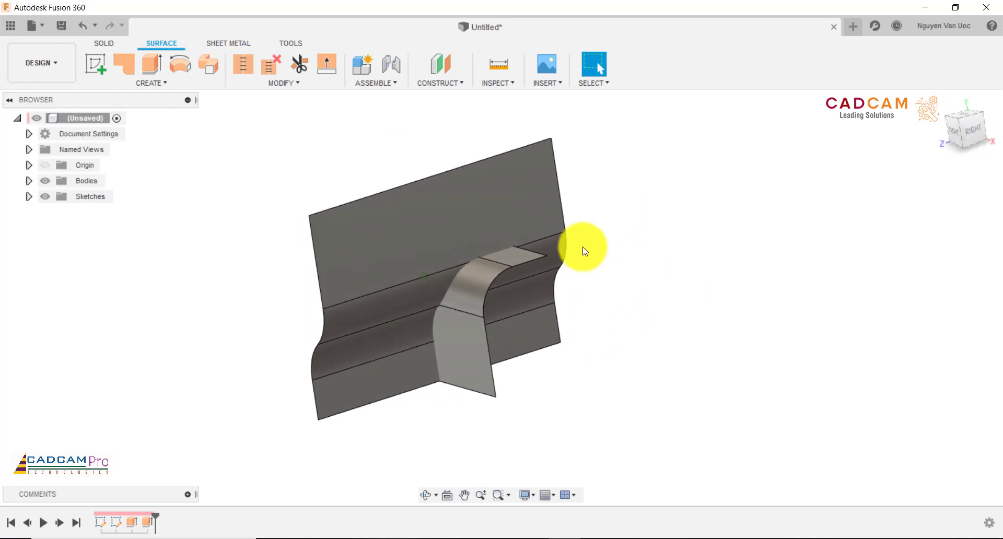
Examine where the two extruded surfaces intersect and compare them with the reference drawing in PowerPoint before returning to Fusion 360
{"action": "scroll", "coordinate": [538, 243], "scroll_direction": "up", "scroll_amount": 3}
{"action": "middle_click_drag", "start_coordinate": [519, 258], "coordinate": [621, 299], "text": "shift"}
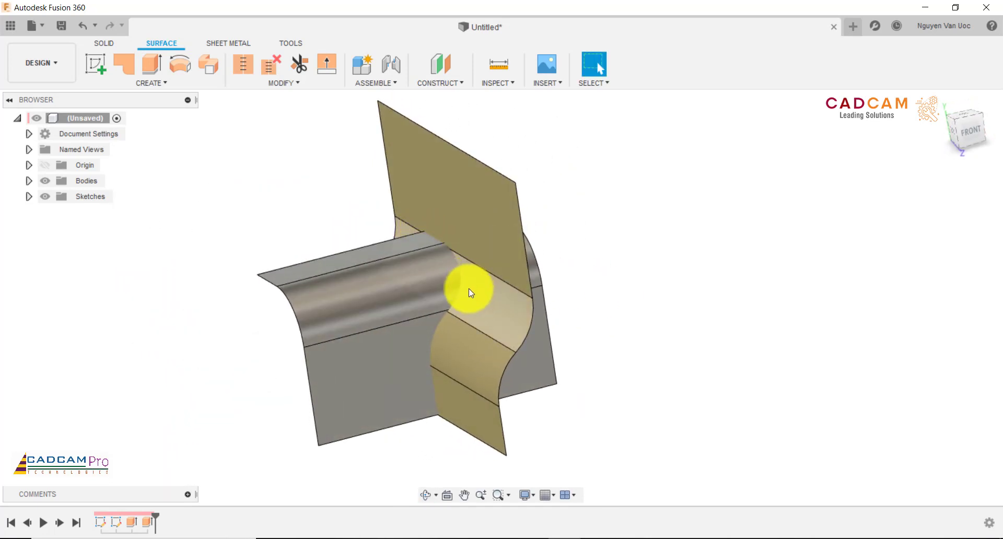
{"action": "middle_click_drag", "start_coordinate": [443, 388], "coordinate": [576, 440], "text": "shift"}
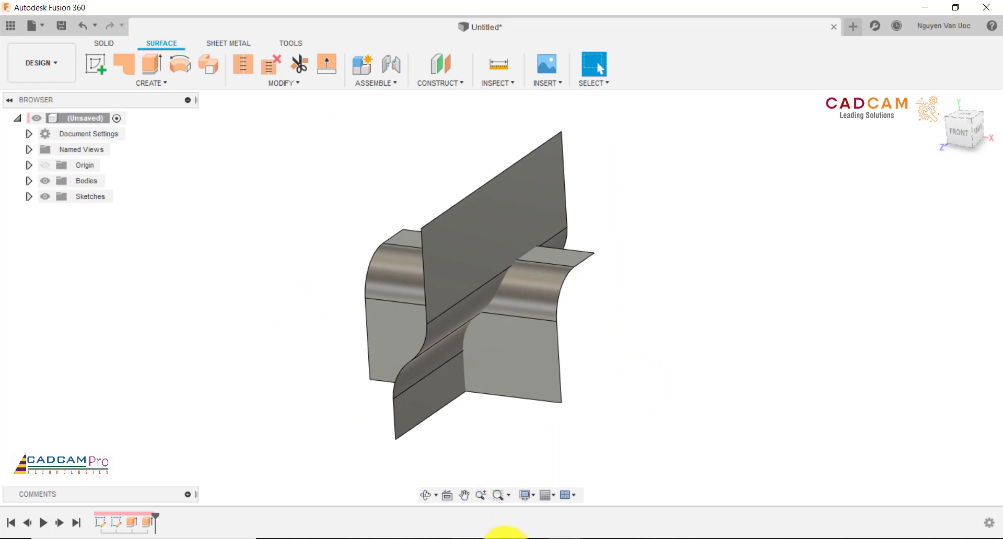
{"action": "left_click", "coordinate": [631, 538]}
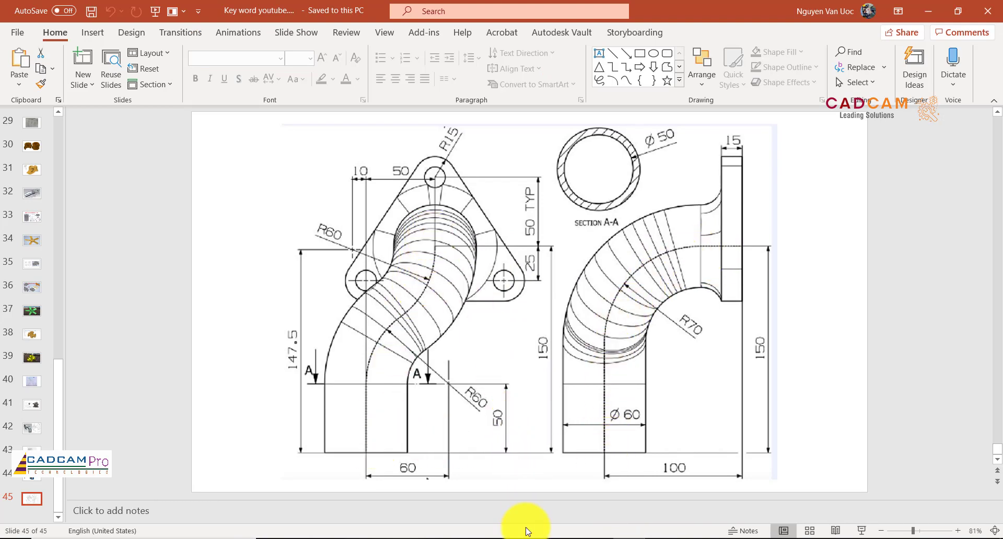
{"action": "left_click", "coordinate": [563, 537]}
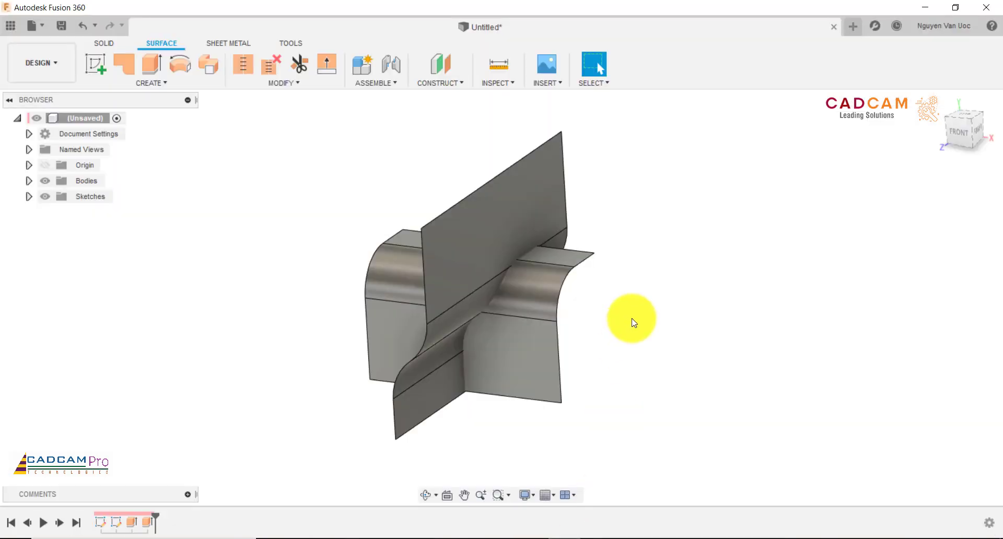
{"action": "mouse_move", "coordinate": [632, 320]}
{"action": "middle_mouse_down", "text": "shift"}
{"action": "mouse_move", "coordinate": [618, 329]}
{"action": "mouse_move", "coordinate": [627, 327]}
{"action": "middle_mouse_up", "text": "shift"}
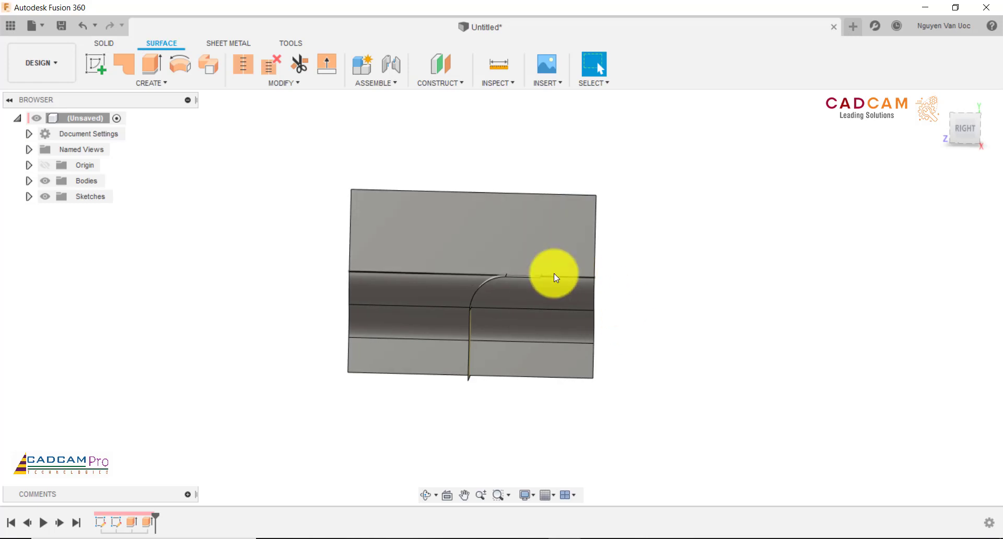
{"action": "scroll", "coordinate": [608, 282], "scroll_direction": "up", "scroll_amount": 5}
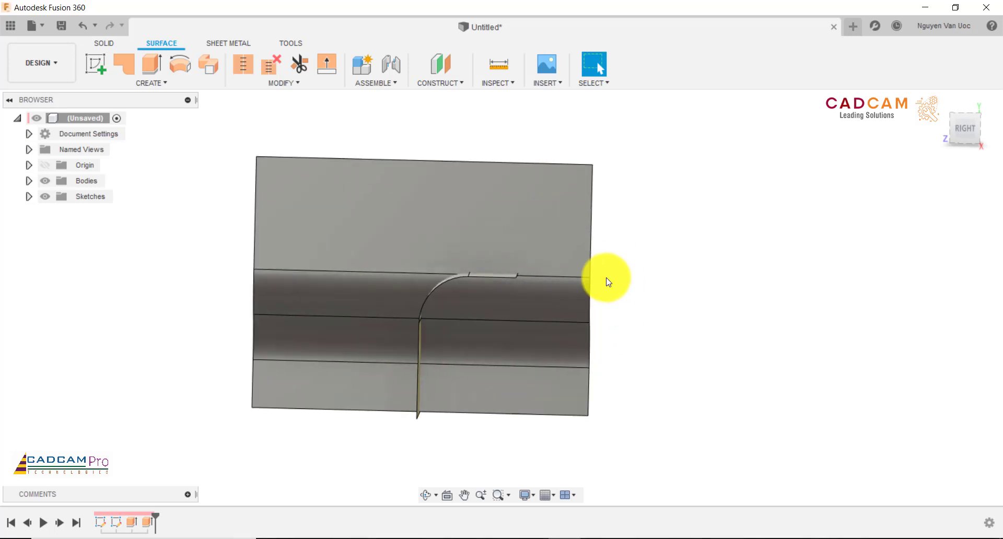
{"action": "scroll", "coordinate": [608, 282], "scroll_direction": "down", "scroll_amount": 2}
{"action": "middle_click_drag", "start_coordinate": [607, 278], "coordinate": [636, 276], "text": "shift"}
{"action": "right_click", "coordinate": [637, 279]}
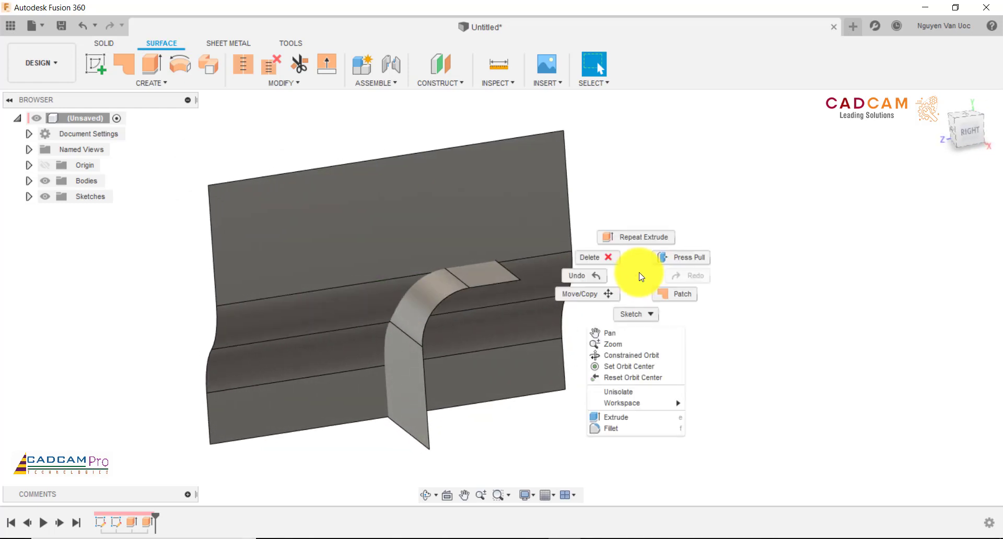
{"action": "left_click", "coordinate": [656, 179]}
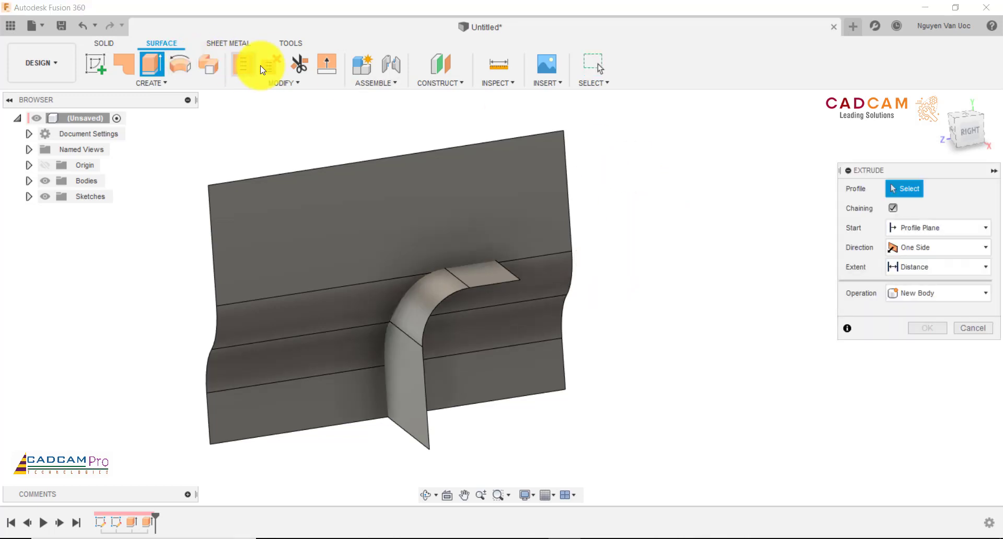
Measure the distance from the side-view surface's free end edge to the S-shaped surface's corner vertex, then clear the selection
{"action": "left_click", "coordinate": [106, 45]}
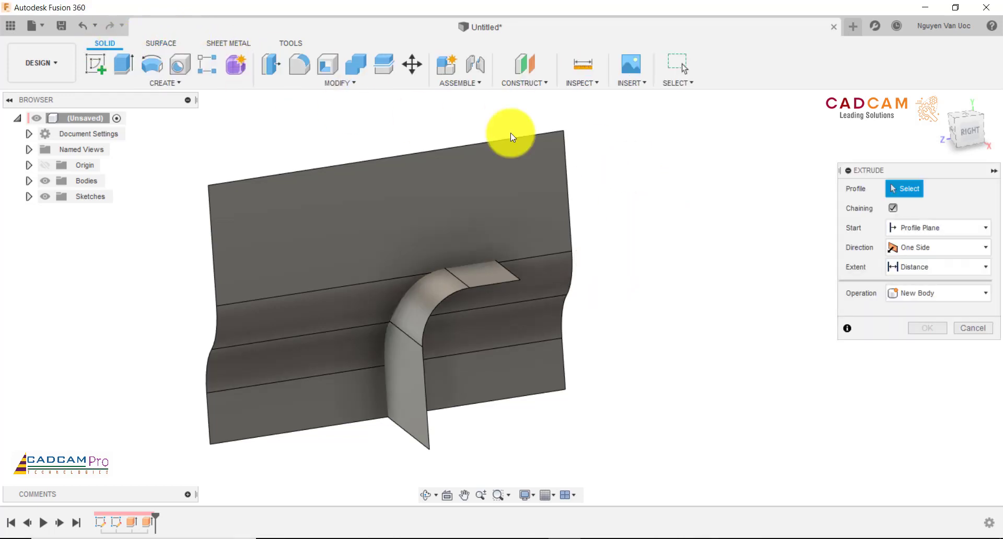
{"action": "left_click", "coordinate": [595, 76]}
{"action": "left_click", "coordinate": [517, 272]}
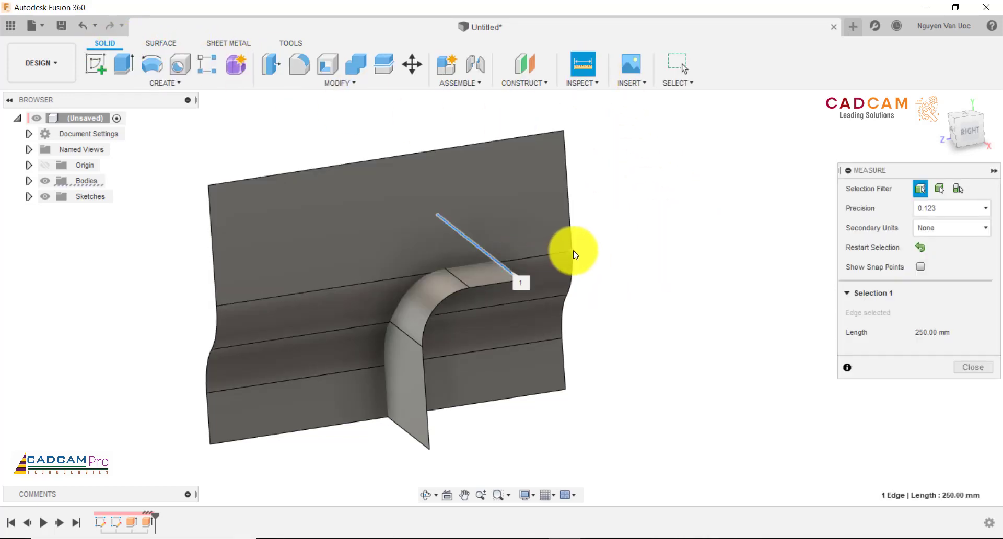
{"action": "left_click", "coordinate": [579, 255]}
{"action": "middle_click_drag", "start_coordinate": [652, 293], "coordinate": [605, 337], "text": "shift"}
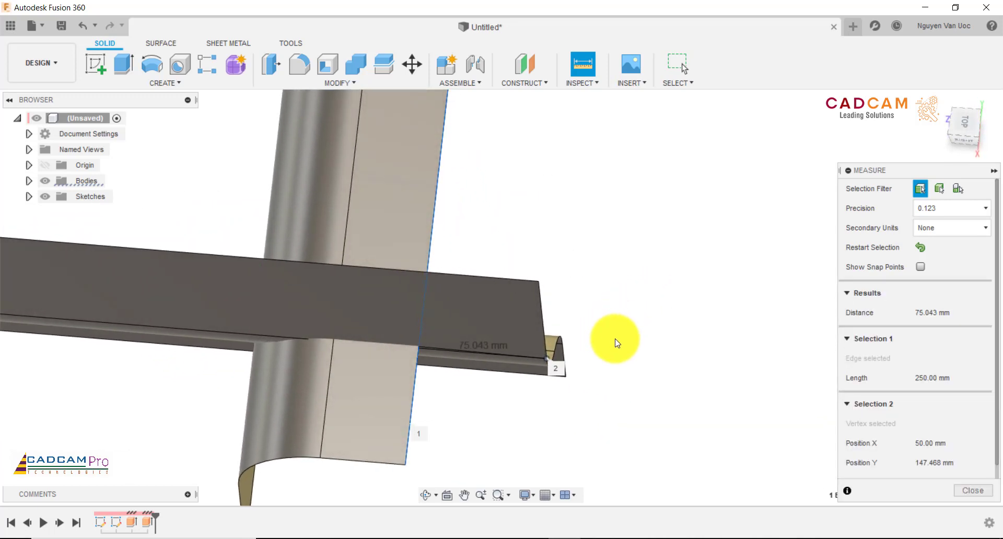
{"action": "left_click", "coordinate": [623, 341]}
{"action": "key", "text": "F6"}
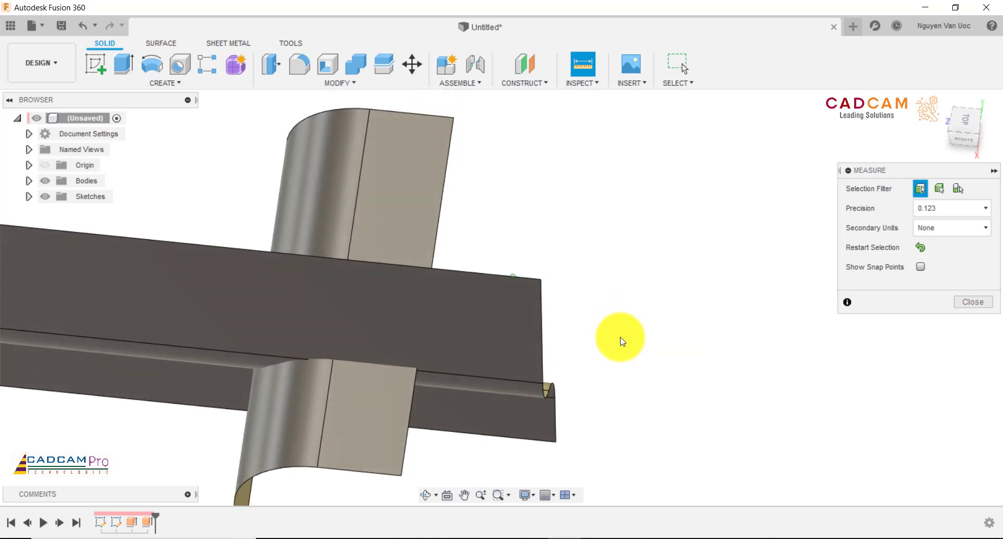
Repeat the measurement starting from the S-shaped surface's corner vertex to the side-view surface's end edge, and inspect the gap closely
{"action": "right_click", "coordinate": [618, 336]}
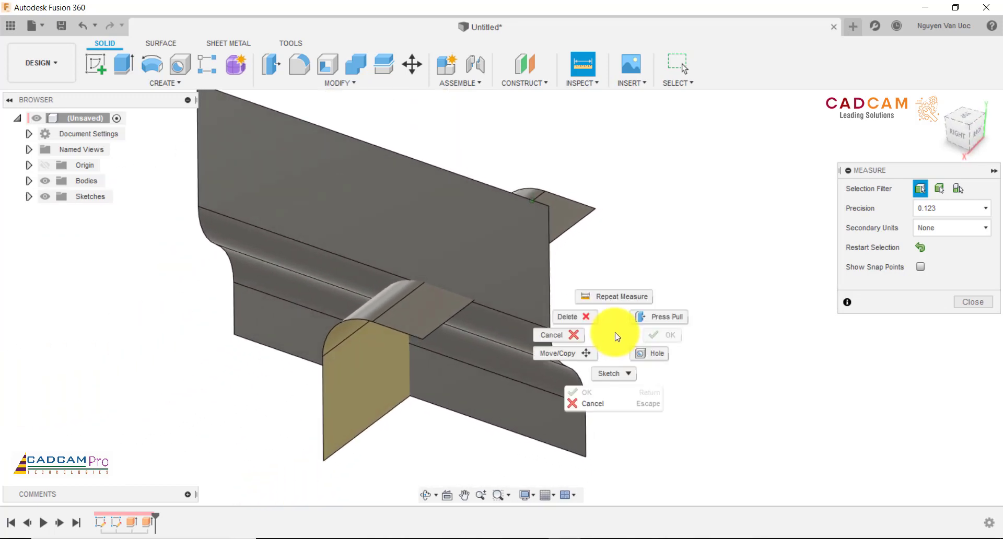
{"action": "left_click", "coordinate": [622, 306]}
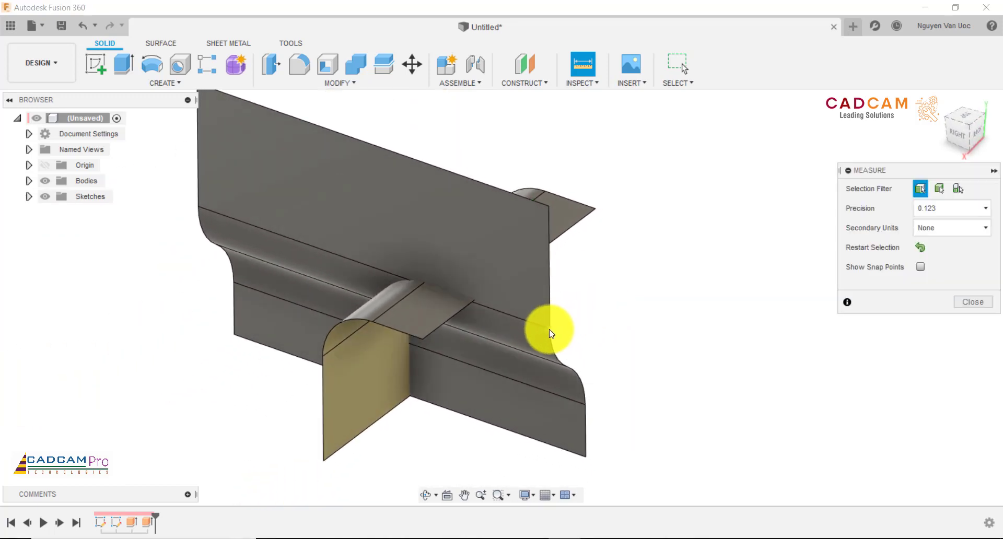
{"action": "left_click", "coordinate": [546, 329]}
{"action": "left_click", "coordinate": [468, 305]}
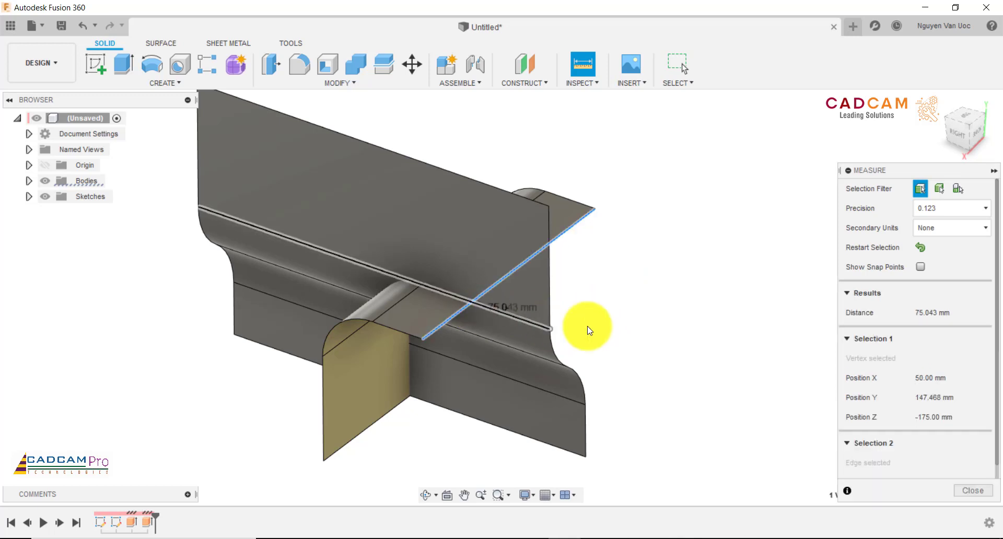
{"action": "scroll", "coordinate": [615, 328], "scroll_direction": "up", "scroll_amount": 4}
{"action": "scroll", "coordinate": [615, 324], "scroll_direction": "up", "scroll_amount": 3}
{"action": "middle_click_drag", "start_coordinate": [615, 324], "coordinate": [622, 326], "text": "shift"}
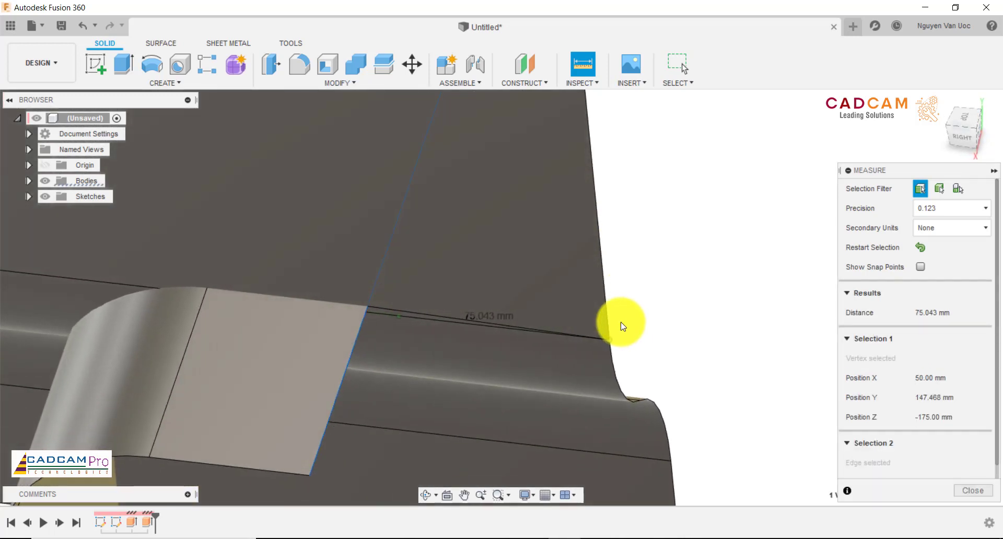
{"action": "scroll", "coordinate": [621, 324], "scroll_direction": "down", "scroll_amount": 2}
{"action": "scroll", "coordinate": [621, 326], "scroll_direction": "down", "scroll_amount": 1}
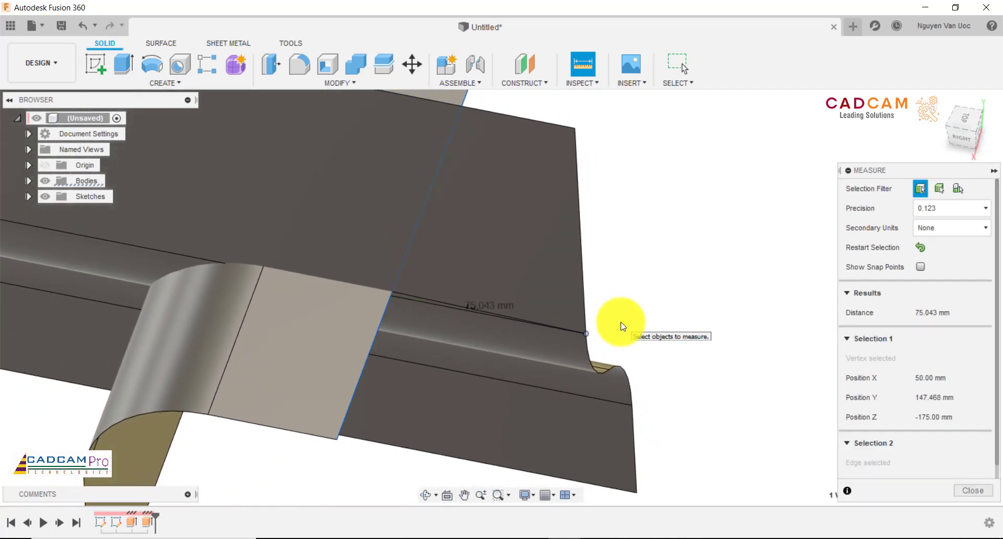
{"action": "scroll", "coordinate": [621, 326], "scroll_direction": "down", "scroll_amount": 3}
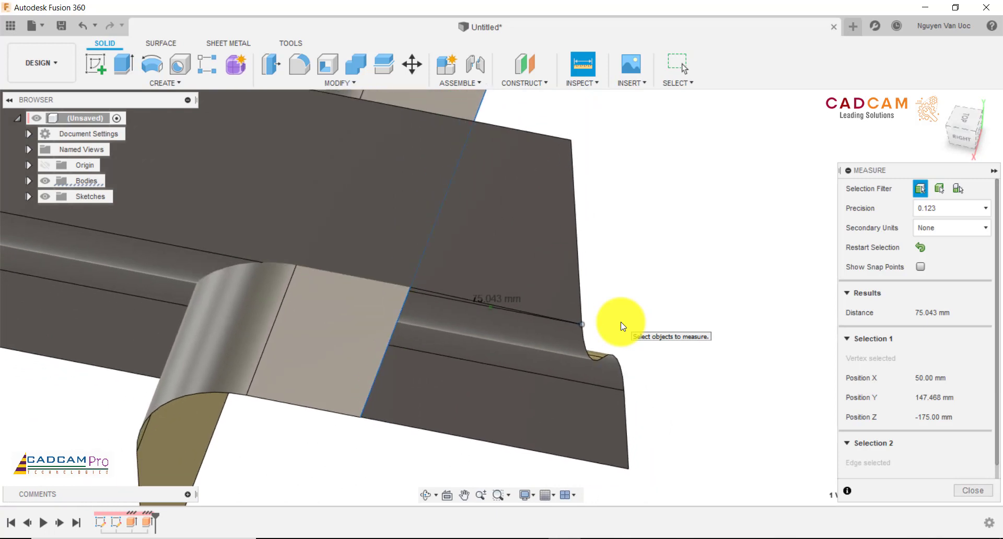
{"action": "middle_click_drag", "start_coordinate": [621, 327], "coordinate": [635, 280], "text": "shift"}
{"action": "scroll", "coordinate": [633, 279], "scroll_direction": "down", "scroll_amount": 2}
{"action": "scroll", "coordinate": [633, 279], "scroll_direction": "down", "scroll_amount": 4}
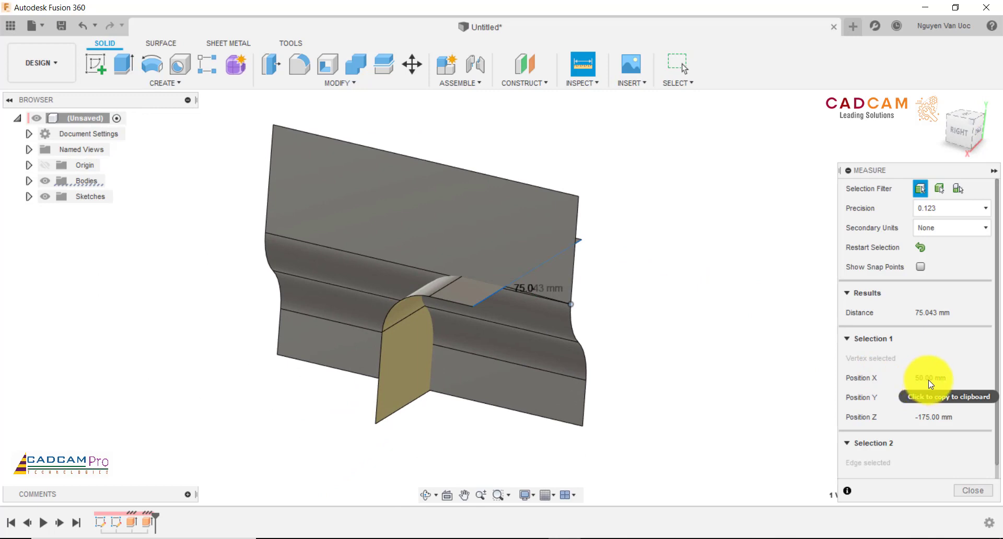
{"action": "left_click", "coordinate": [972, 491]}
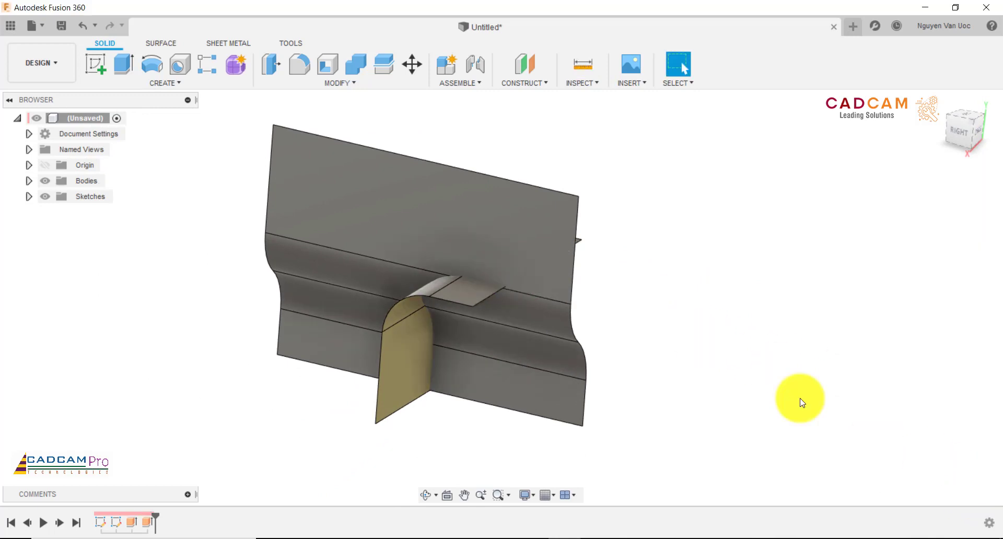
Extend the free end edge of the side-view surface by 75 mm with the Natural extend type
{"action": "middle_click_drag", "start_coordinate": [641, 285], "coordinate": [453, 117], "text": "shift"}
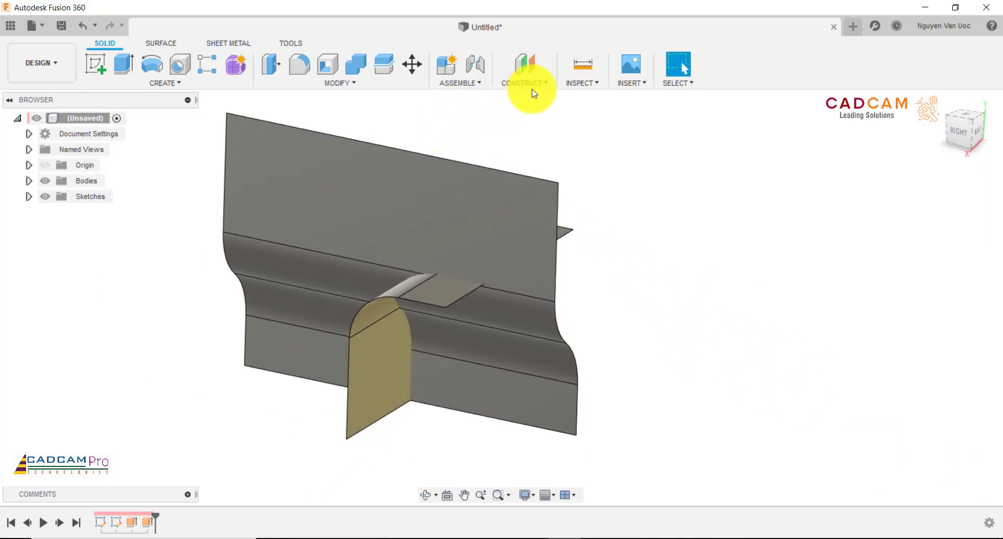
{"action": "left_click", "coordinate": [162, 43]}
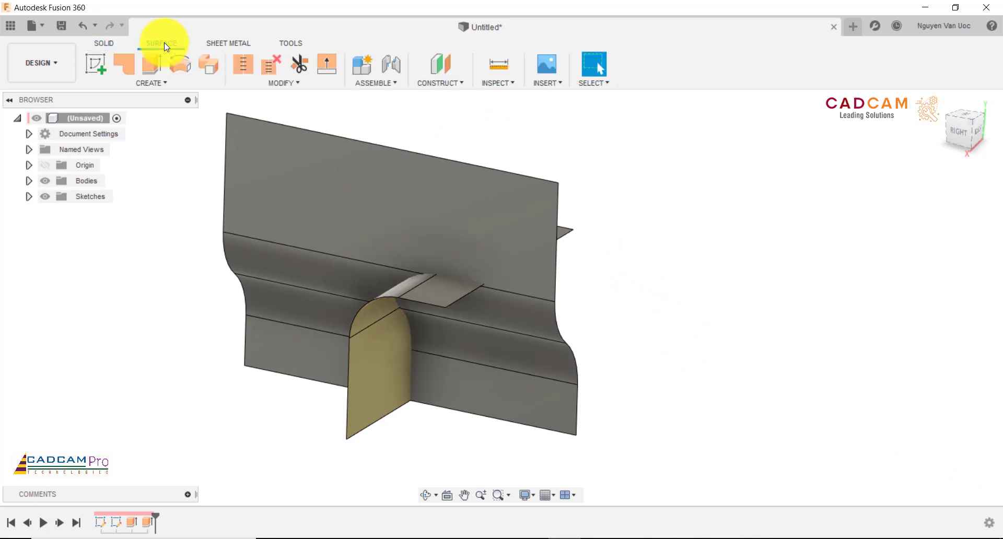
{"action": "left_click", "coordinate": [322, 71]}
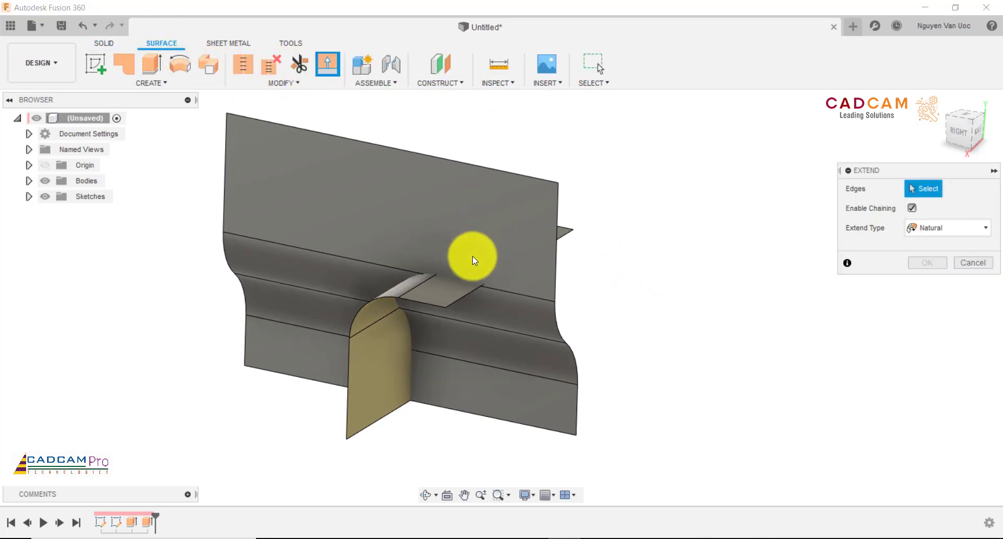
{"action": "left_click", "coordinate": [479, 292]}
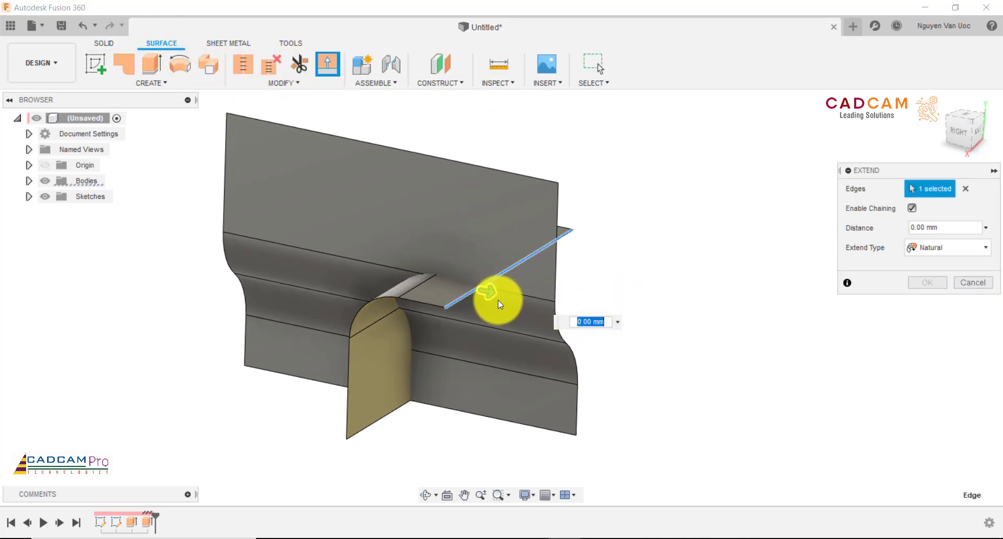
{"action": "left_click_drag", "start_coordinate": [496, 297], "coordinate": [534, 300]}
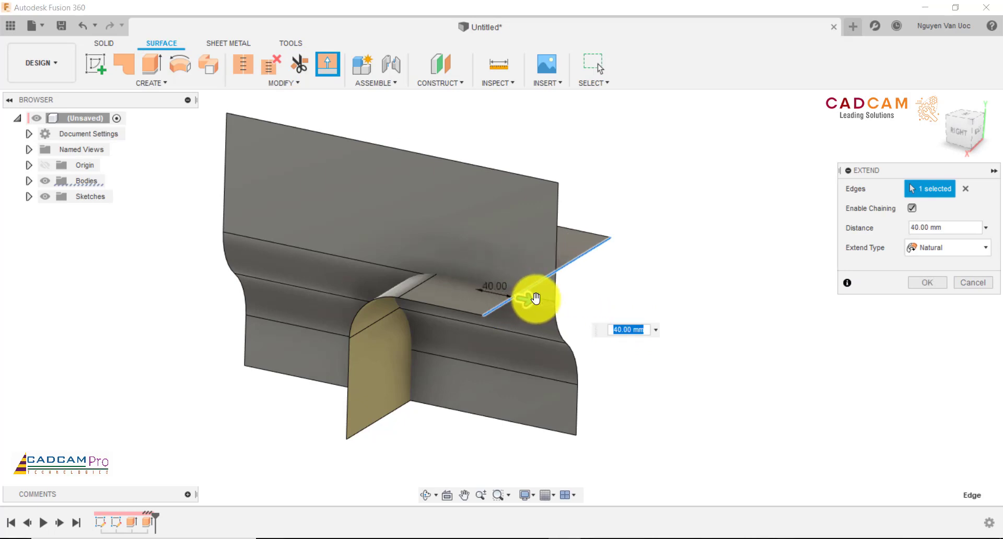
{"action": "middle_click_drag", "start_coordinate": [640, 292], "coordinate": [634, 290], "text": "shift"}
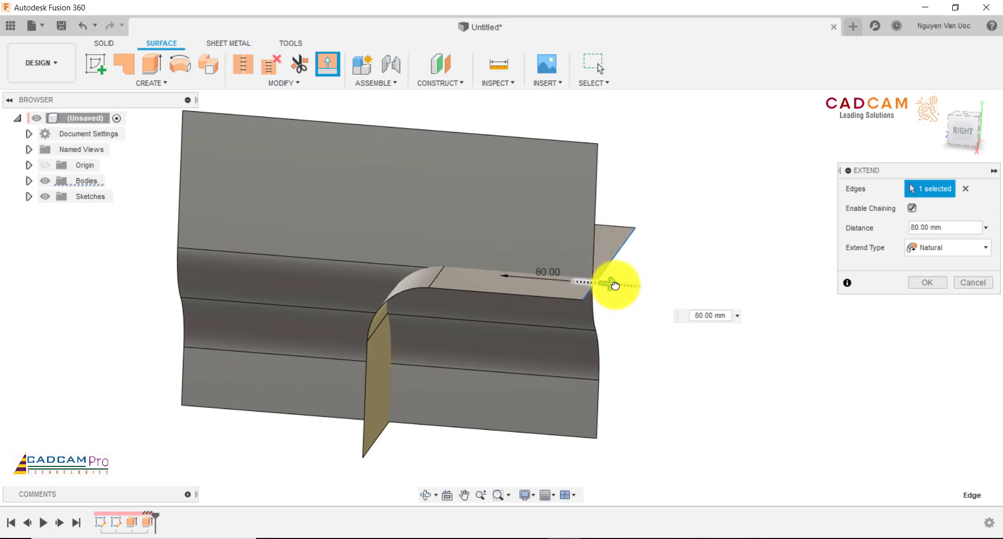
{"action": "left_click_drag", "start_coordinate": [615, 285], "coordinate": [602, 278]}
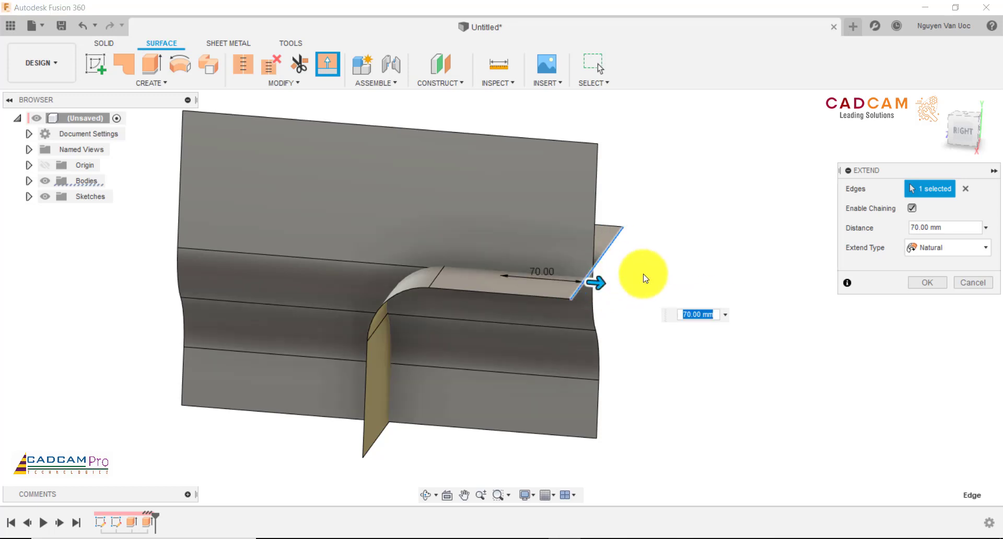
{"action": "middle_click_drag", "start_coordinate": [645, 278], "coordinate": [676, 268], "text": "shift"}
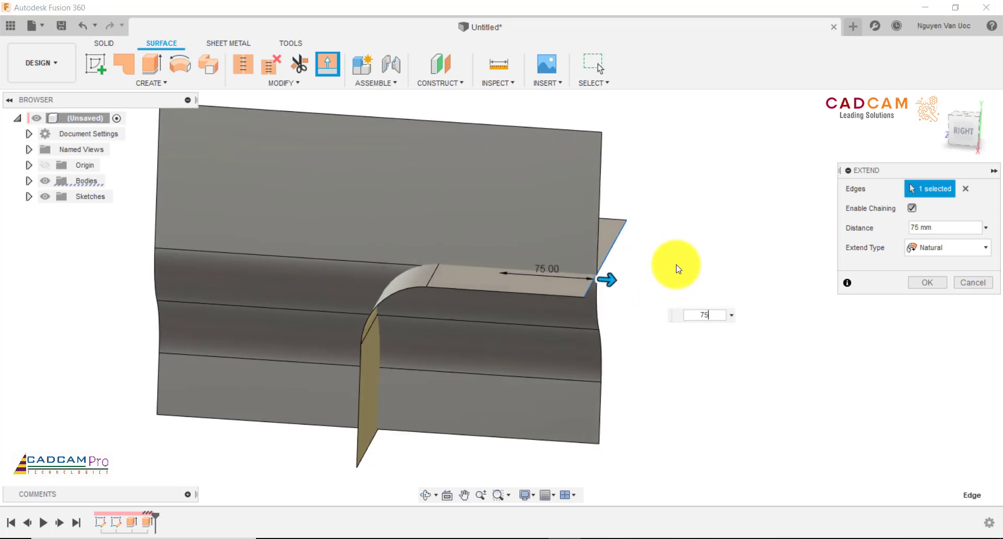
{"action": "scroll", "coordinate": [675, 268], "scroll_direction": "up", "scroll_amount": 2}
{"action": "scroll", "coordinate": [632, 243], "scroll_direction": "up", "scroll_amount": 5}
{"action": "middle_click_drag", "start_coordinate": [632, 244], "coordinate": [784, 279], "text": "shift"}
{"action": "left_click", "coordinate": [924, 287]}
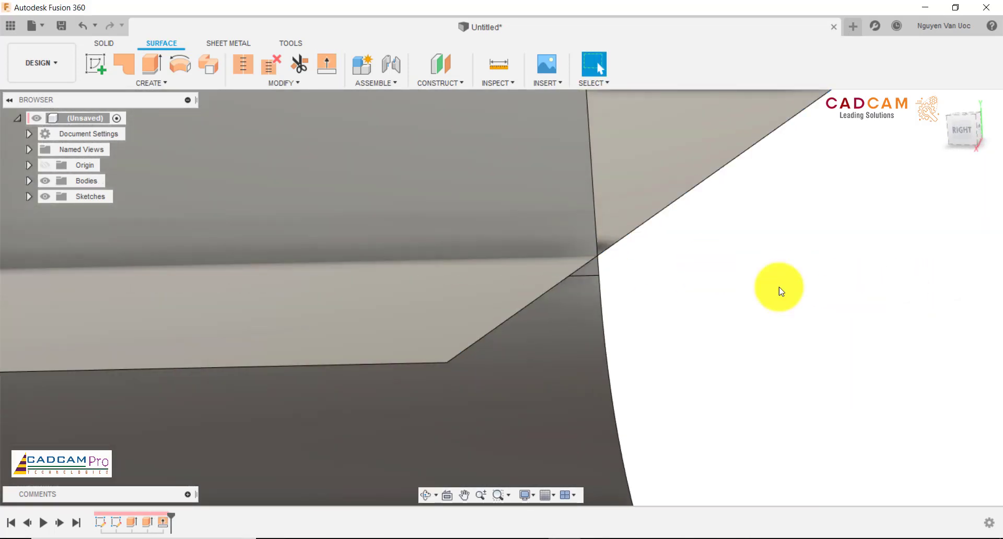
Inspect the extended side-view surface against the S-shaped surface, then delete the Extend feature
{"action": "scroll", "coordinate": [658, 313], "scroll_direction": "down", "scroll_amount": 10}
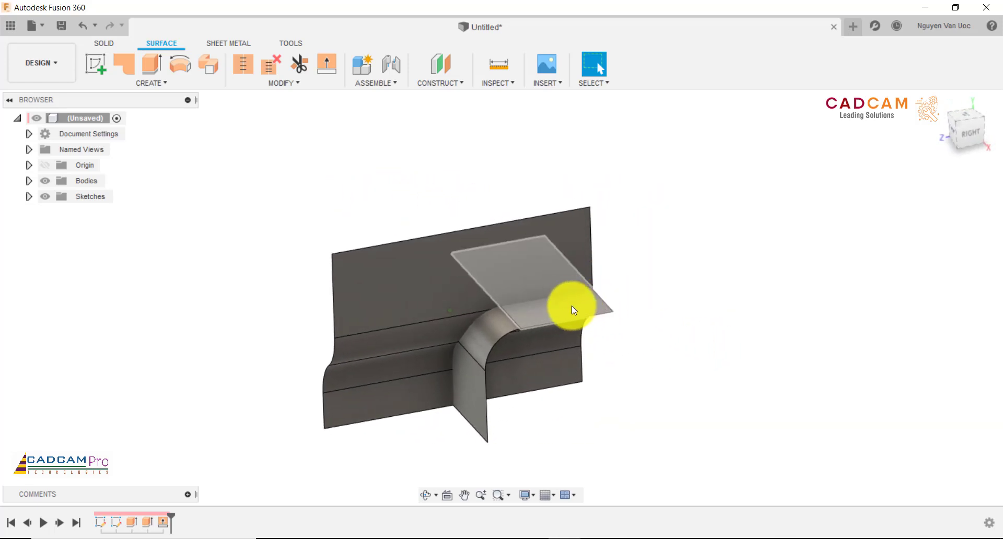
{"action": "middle_click_drag", "start_coordinate": [651, 360], "coordinate": [596, 272], "text": "shift"}
{"action": "left_click_drag", "start_coordinate": [634, 315], "coordinate": [650, 317]}
{"action": "key", "text": "Escape"}
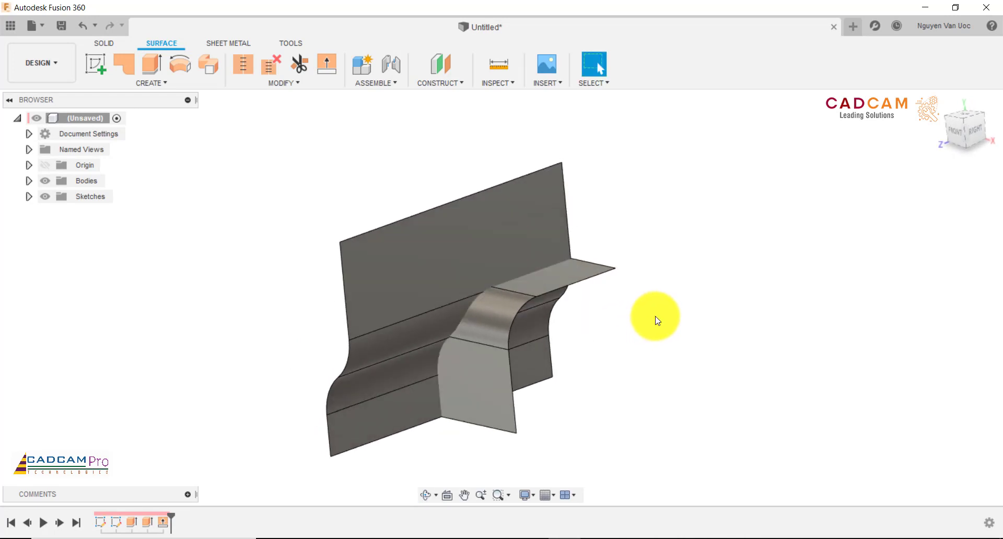
{"action": "middle_click_drag", "start_coordinate": [654, 316], "coordinate": [506, 323], "text": "shift"}
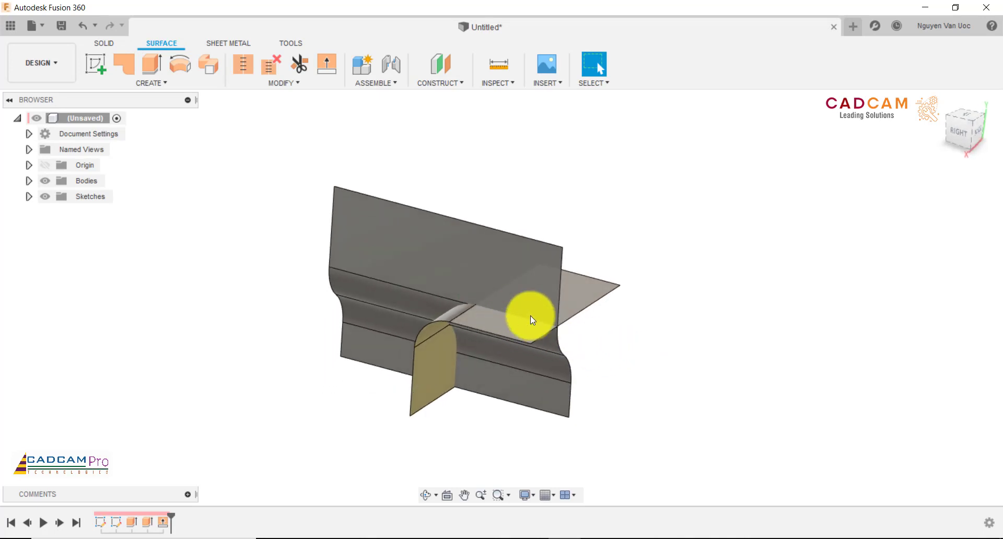
{"action": "left_click", "coordinate": [163, 521]}
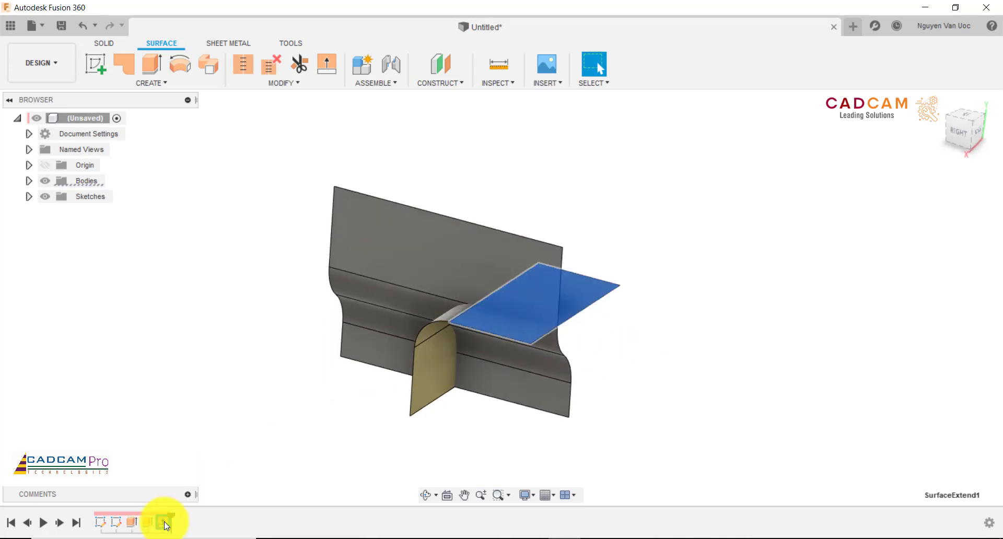
{"action": "right_click", "coordinate": [164, 522]}
{"action": "left_click", "coordinate": [191, 434]}
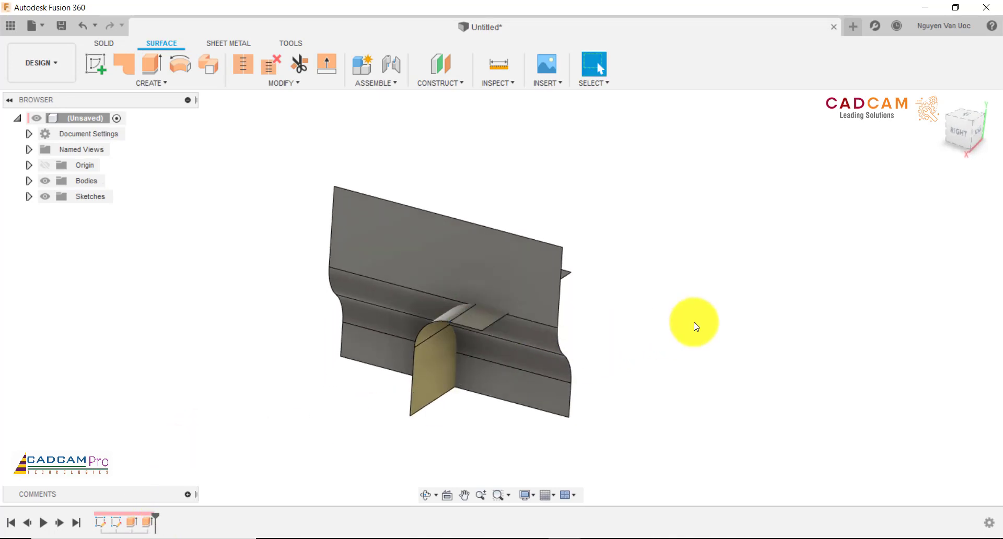
Trim the side-view surface with the S-shaped surface as the cutting tool, removing the portion left of it as seen from the front
{"action": "middle_click_drag", "start_coordinate": [694, 322], "coordinate": [687, 323], "text": "shift"}
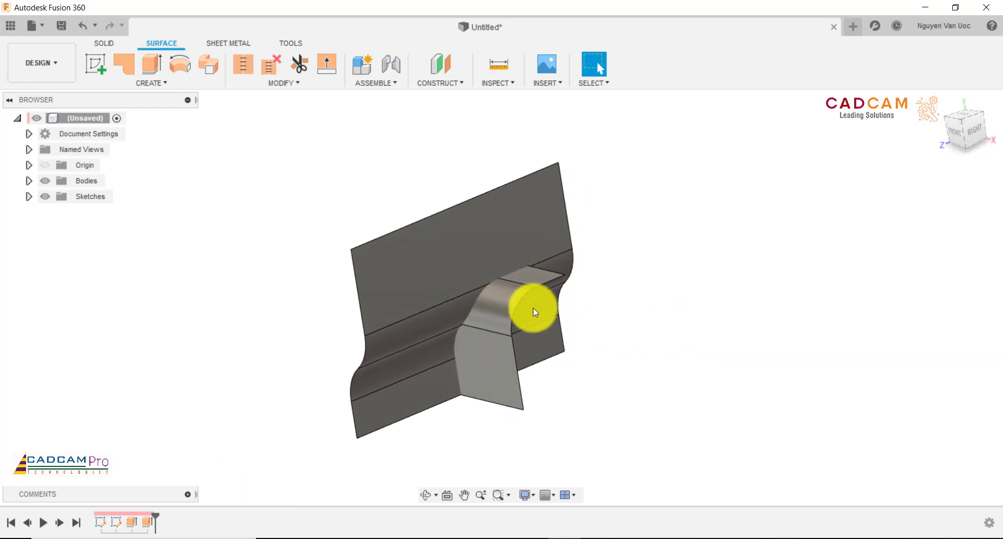
{"action": "middle_click_drag", "start_coordinate": [522, 281], "coordinate": [648, 284], "text": "shift"}
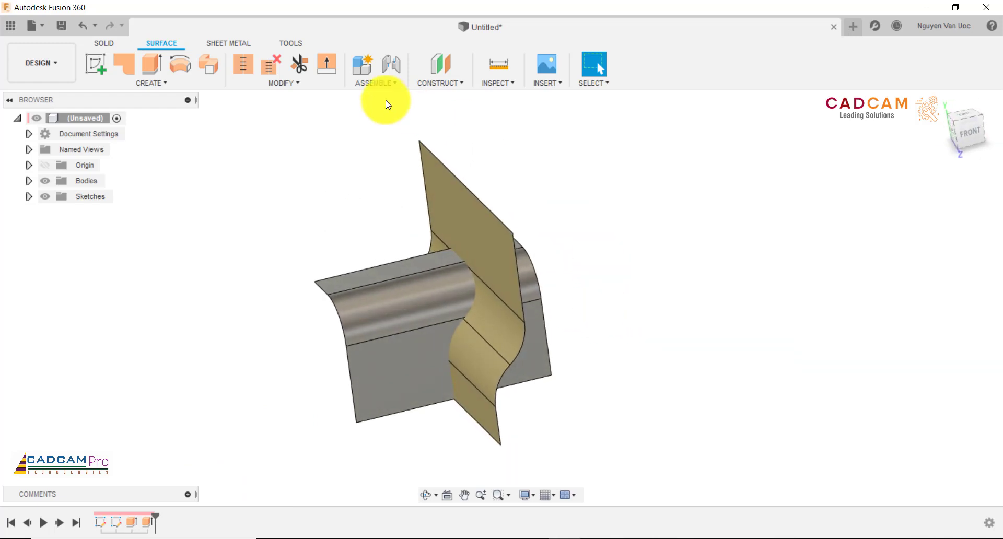
{"action": "left_click", "coordinate": [295, 64]}
{"action": "middle_click_drag", "start_coordinate": [382, 161], "coordinate": [384, 164], "text": "shift"}
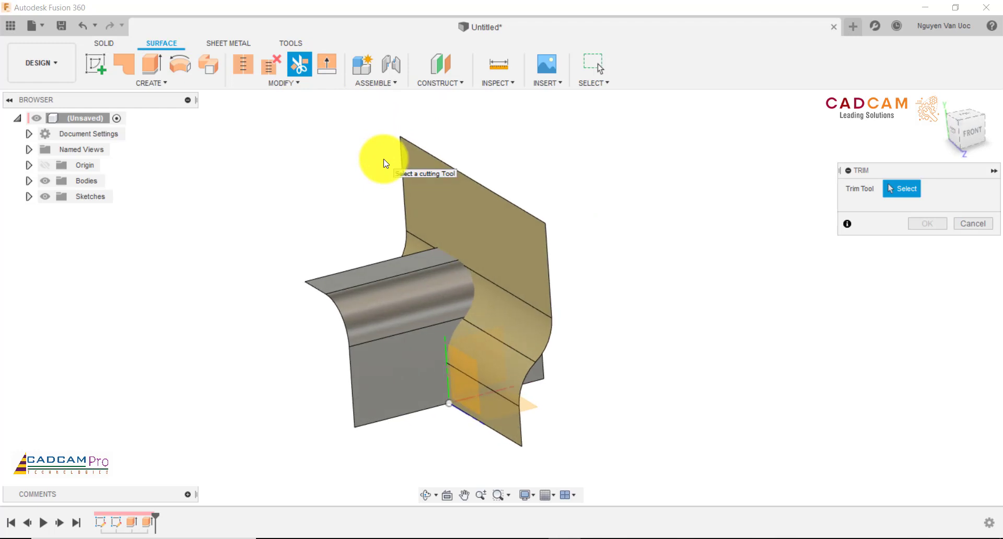
{"action": "left_click", "coordinate": [434, 195]}
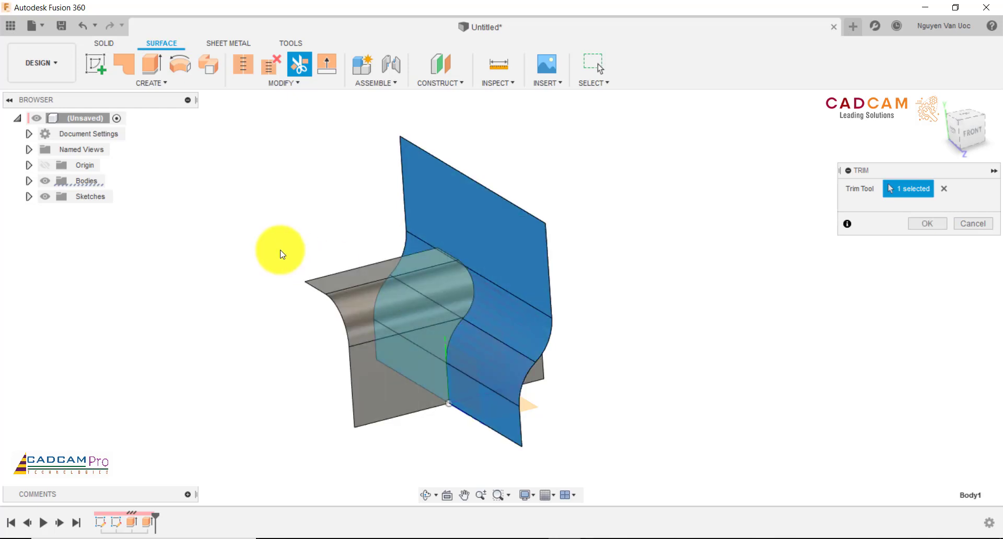
{"action": "middle_click_drag", "start_coordinate": [280, 250], "coordinate": [285, 245], "text": "shift"}
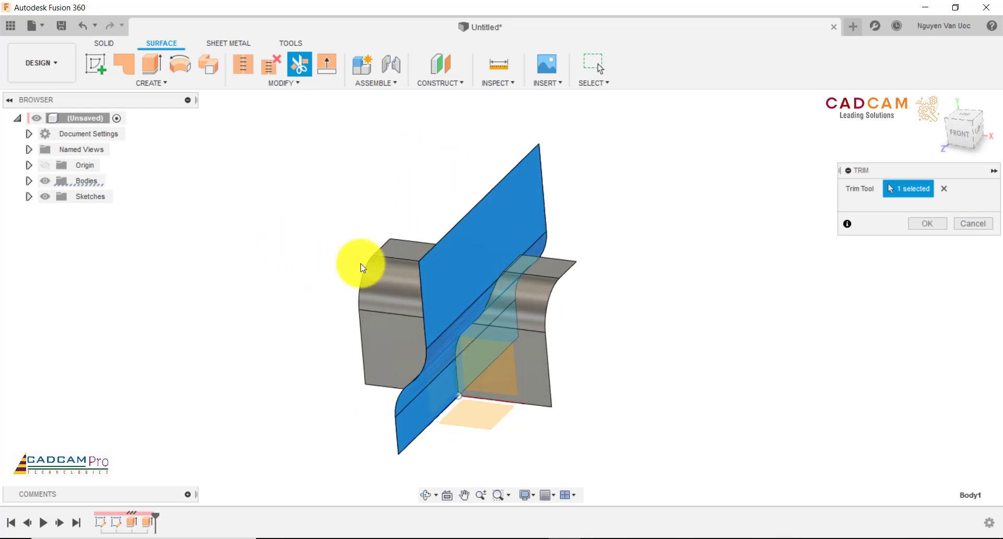
{"action": "left_click", "coordinate": [393, 281]}
{"action": "left_click", "coordinate": [927, 224]}
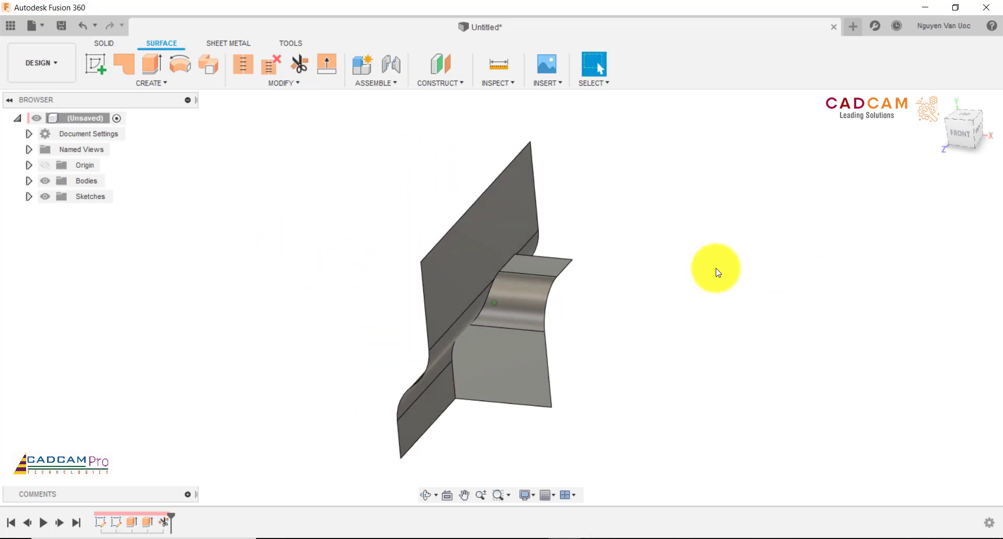
{"action": "middle_click_drag", "start_coordinate": [715, 269], "coordinate": [708, 264], "text": "shift"}
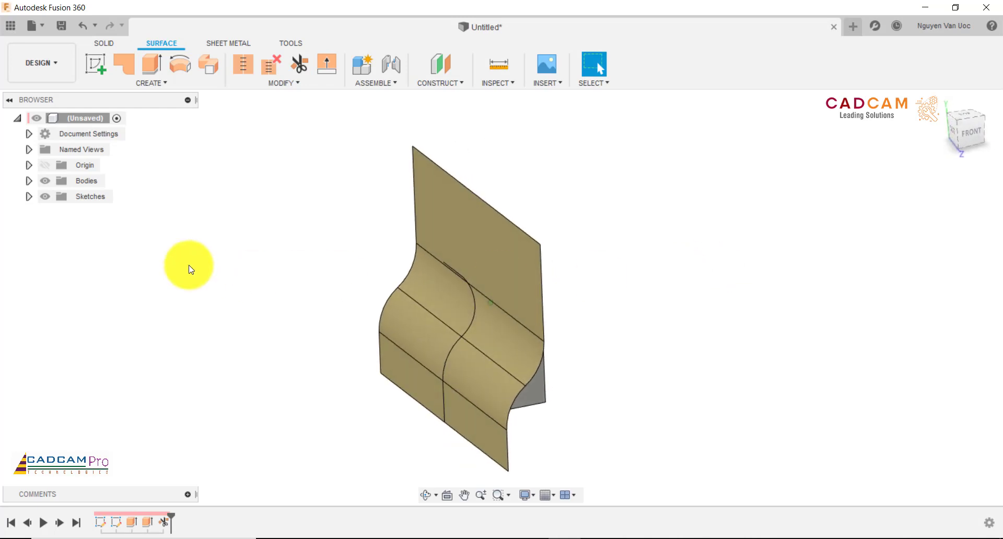
Hide the S-shaped surface body so that only the trimmed side-view surface is shown
{"action": "left_click", "coordinate": [29, 181]}
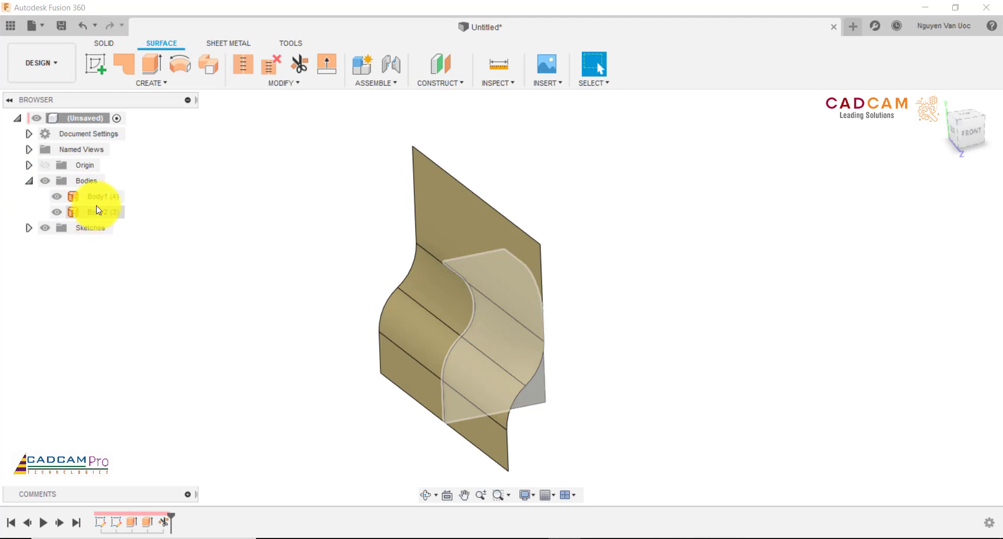
{"action": "left_click", "coordinate": [56, 197]}
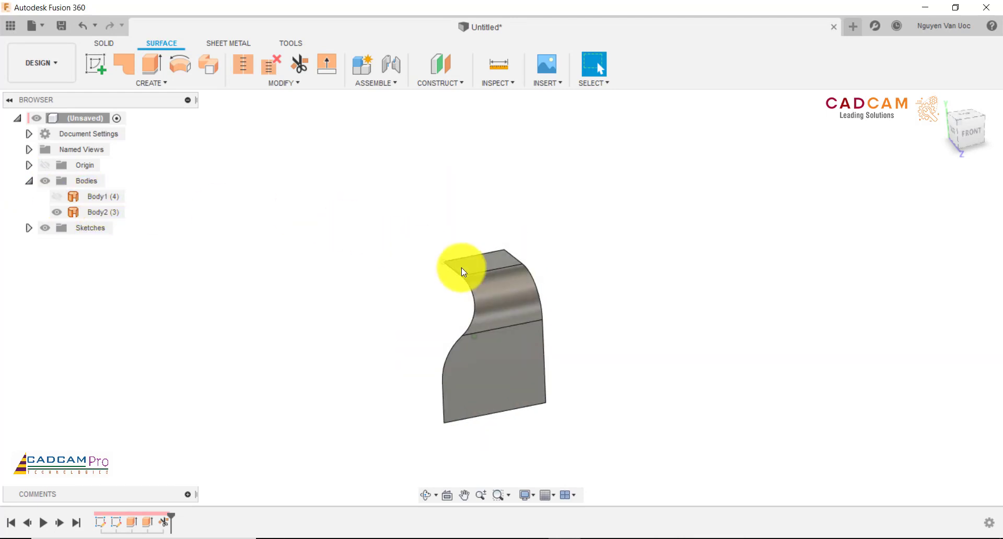
{"action": "scroll", "coordinate": [469, 269], "scroll_direction": "up", "scroll_amount": 5}
{"action": "middle_click_drag", "start_coordinate": [450, 269], "coordinate": [455, 270], "text": "shift"}
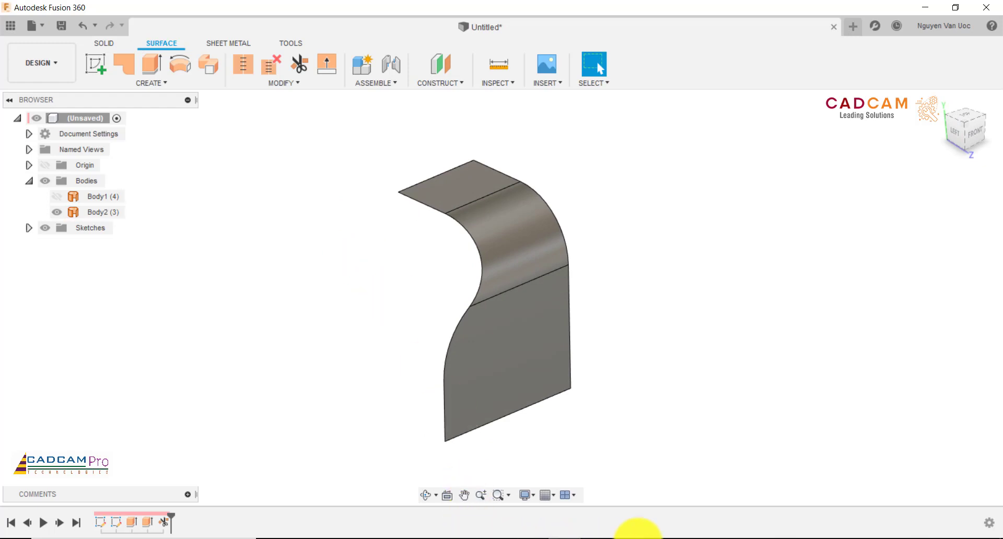
Check the pipe diameters in the PowerPoint drawing, then start a Pipe in Fusion 360 along the trimmed surface's lowest two edges, with Chain Selection off
{"action": "left_click", "coordinate": [630, 538]}
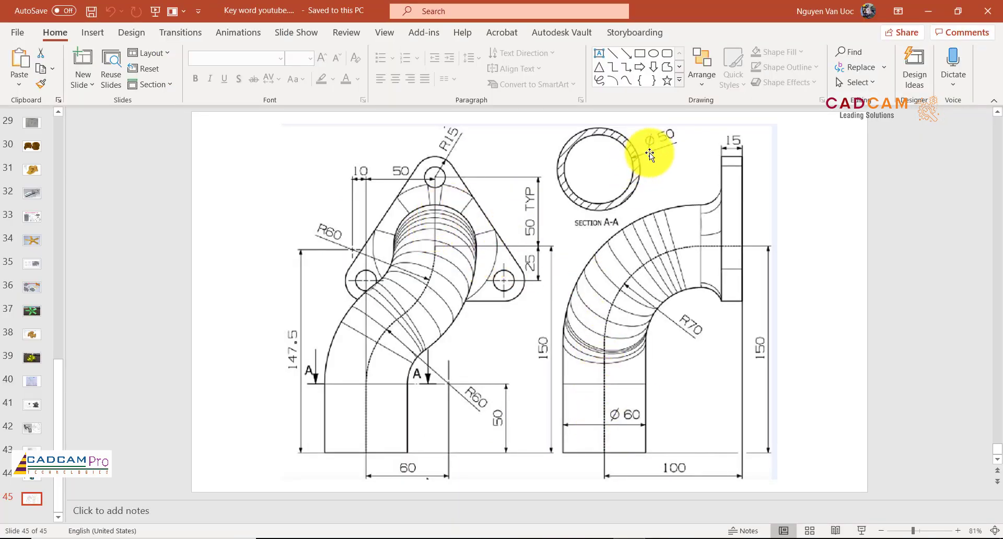
{"action": "left_click", "coordinate": [582, 537]}
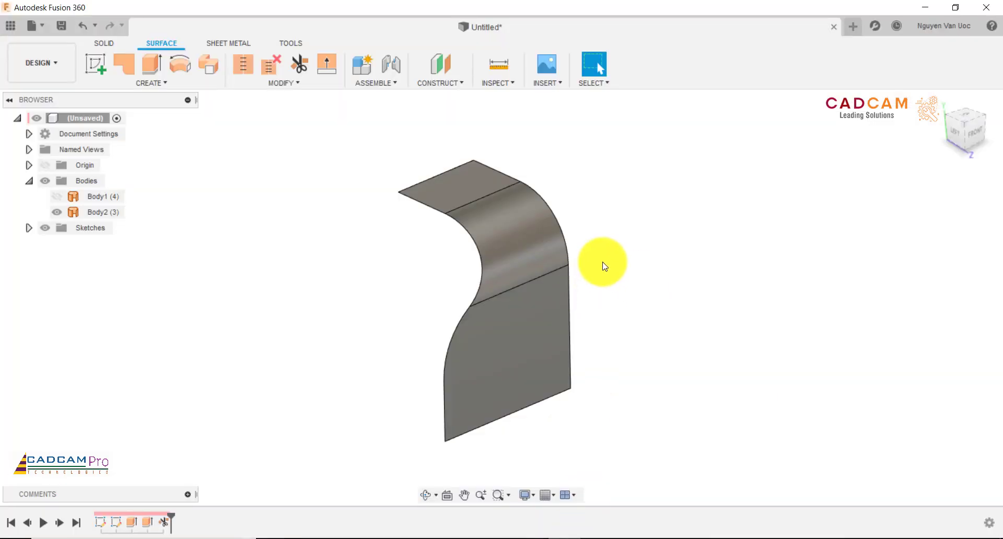
{"action": "left_click", "coordinate": [104, 44]}
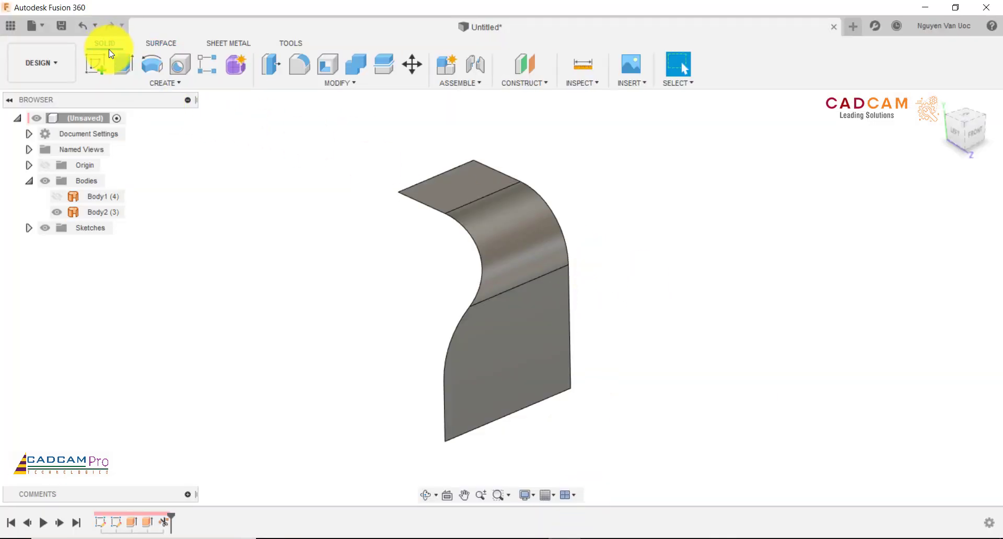
{"action": "left_click", "coordinate": [159, 83]}
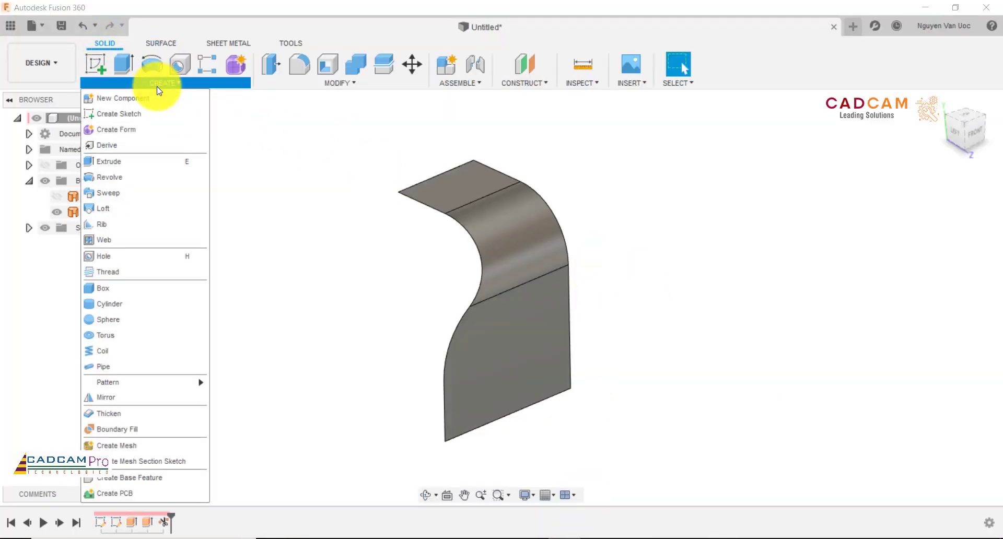
{"action": "left_click", "coordinate": [110, 372]}
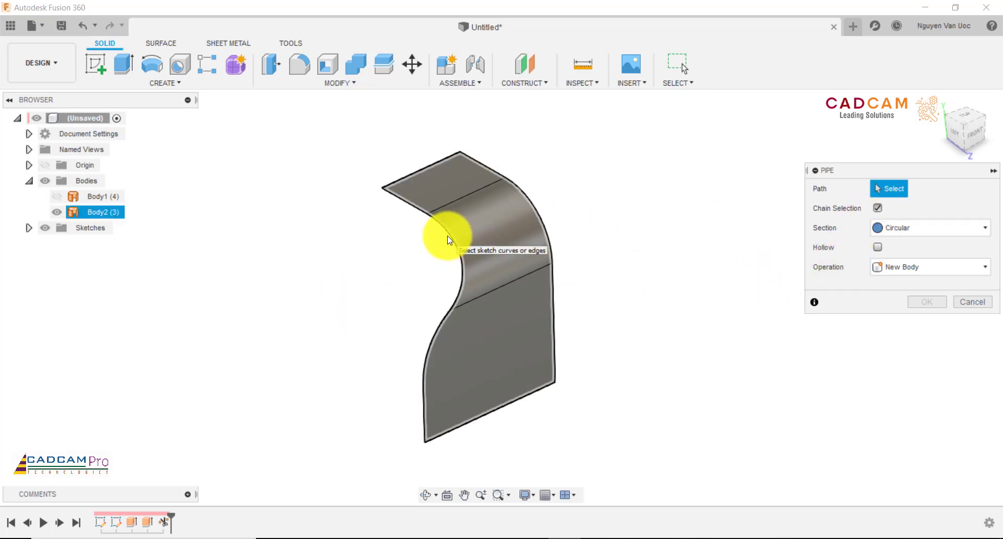
{"action": "left_click", "coordinate": [877, 207]}
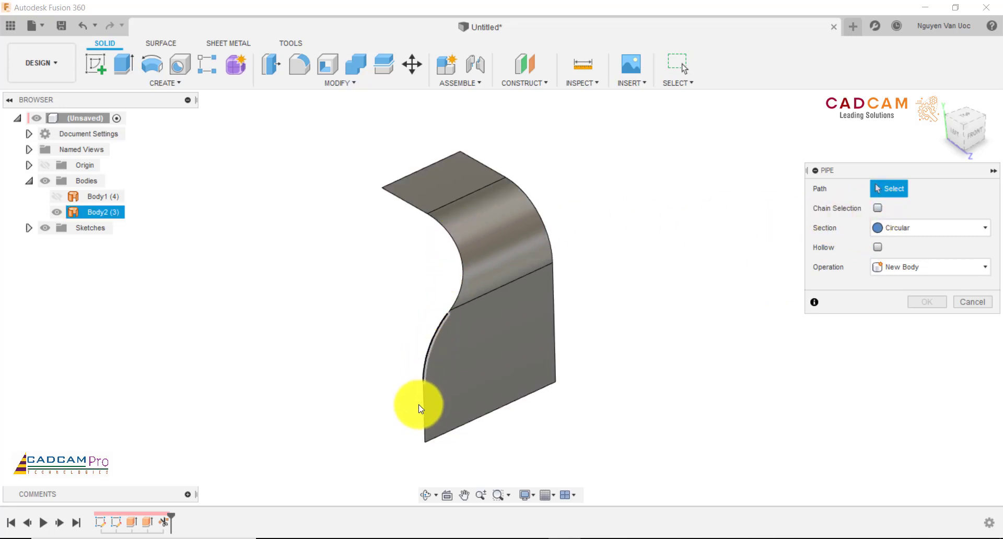
{"action": "left_click", "coordinate": [424, 418]}
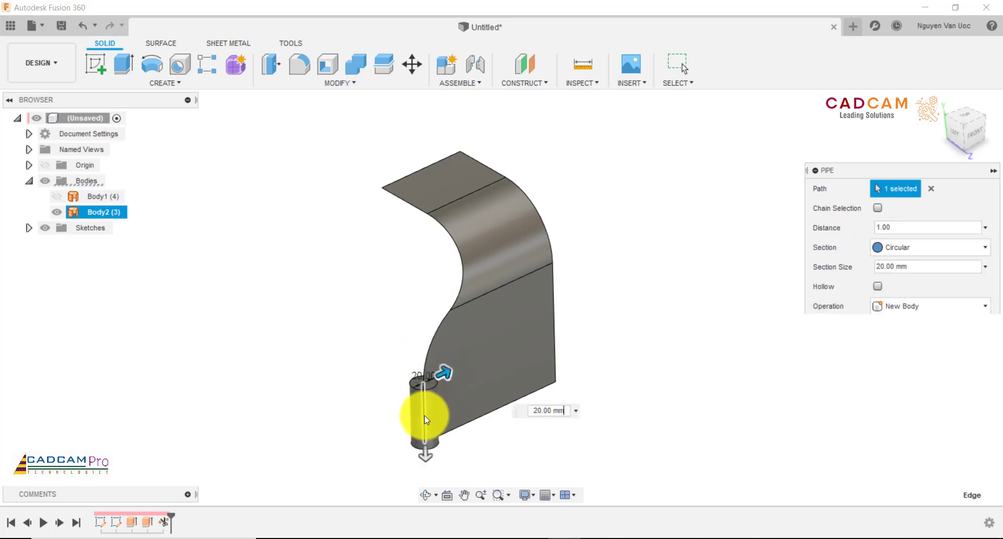
{"action": "left_click", "coordinate": [437, 338]}
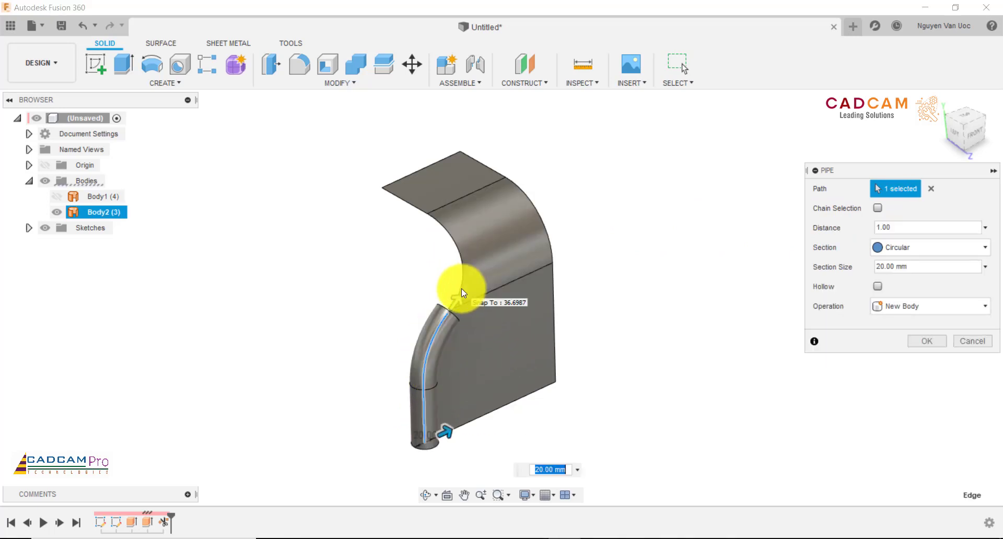
Add the remaining edge segments of the trimmed surface's curved side to the pipe path, up to its upper free end
{"action": "middle_click_drag", "start_coordinate": [462, 291], "coordinate": [344, 307], "text": "shift"}
{"action": "scroll", "coordinate": [343, 306], "scroll_direction": "up", "scroll_amount": 5}
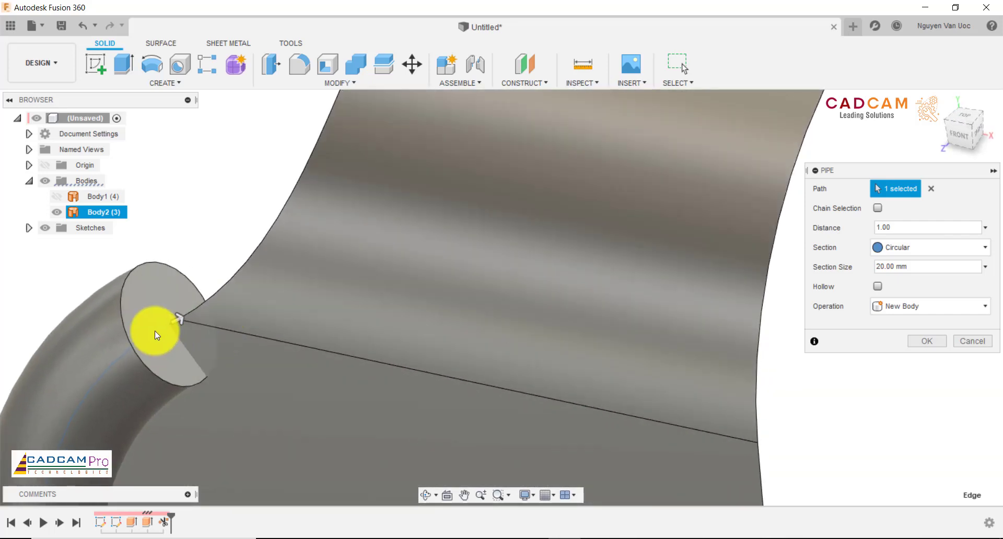
{"action": "scroll", "coordinate": [172, 326], "scroll_direction": "up", "scroll_amount": 4}
{"action": "scroll", "coordinate": [179, 322], "scroll_direction": "up", "scroll_amount": 2}
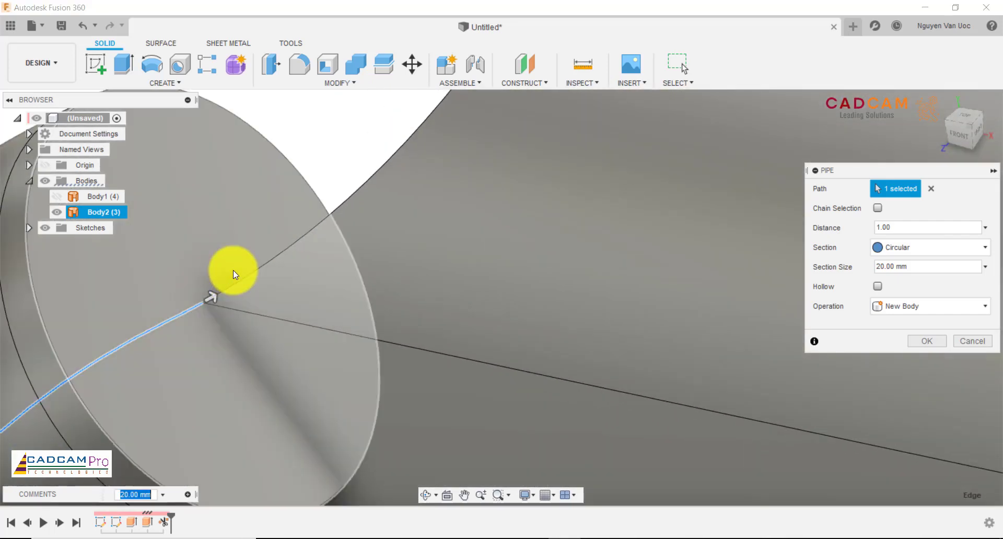
{"action": "scroll", "coordinate": [266, 299], "scroll_direction": "down", "scroll_amount": 8}
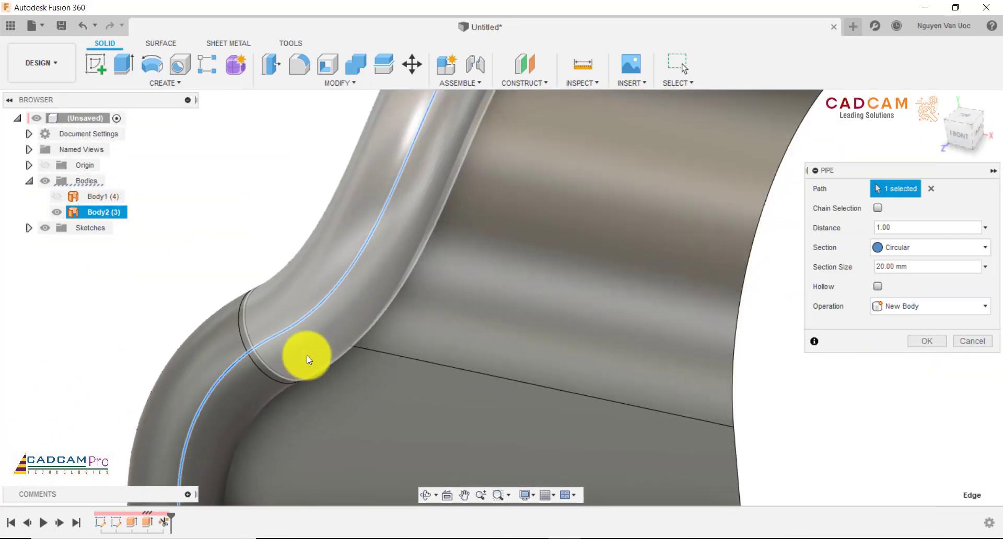
{"action": "scroll", "coordinate": [397, 205], "scroll_direction": "up", "scroll_amount": 5}
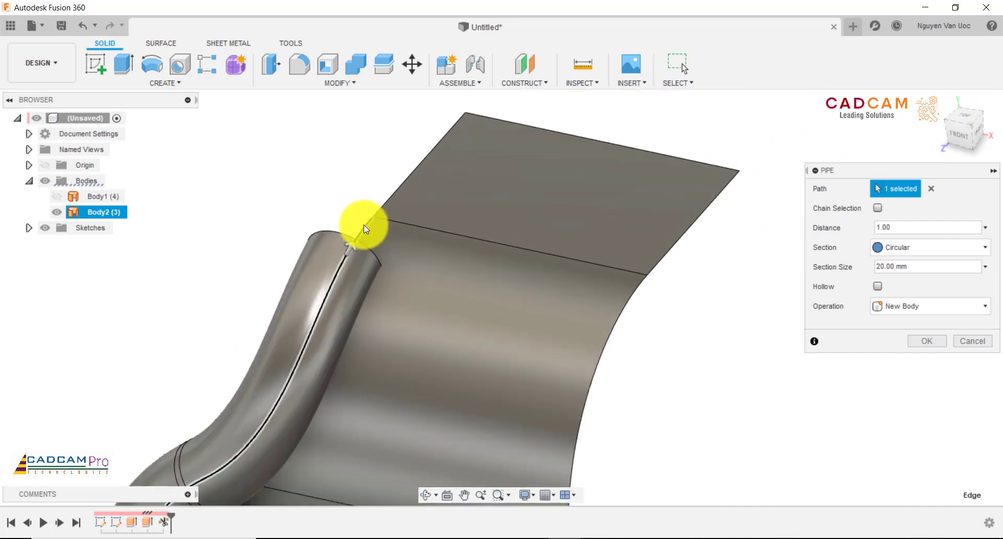
{"action": "left_click", "coordinate": [396, 190]}
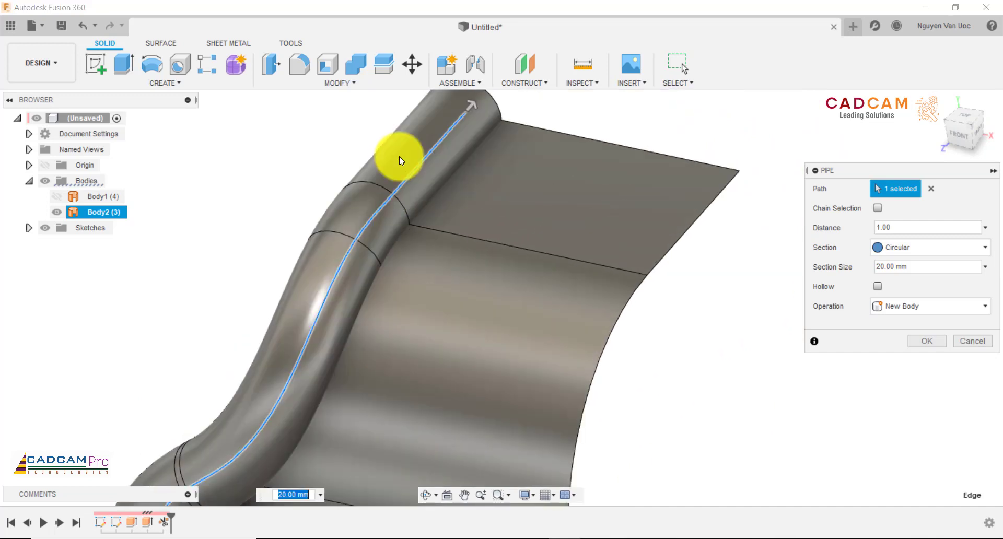
{"action": "scroll", "coordinate": [400, 158], "scroll_direction": "down", "scroll_amount": 2}
{"action": "scroll", "coordinate": [399, 159], "scroll_direction": "down", "scroll_amount": 4}
{"action": "middle_click_drag", "start_coordinate": [345, 201], "coordinate": [752, 296], "text": "shift"}
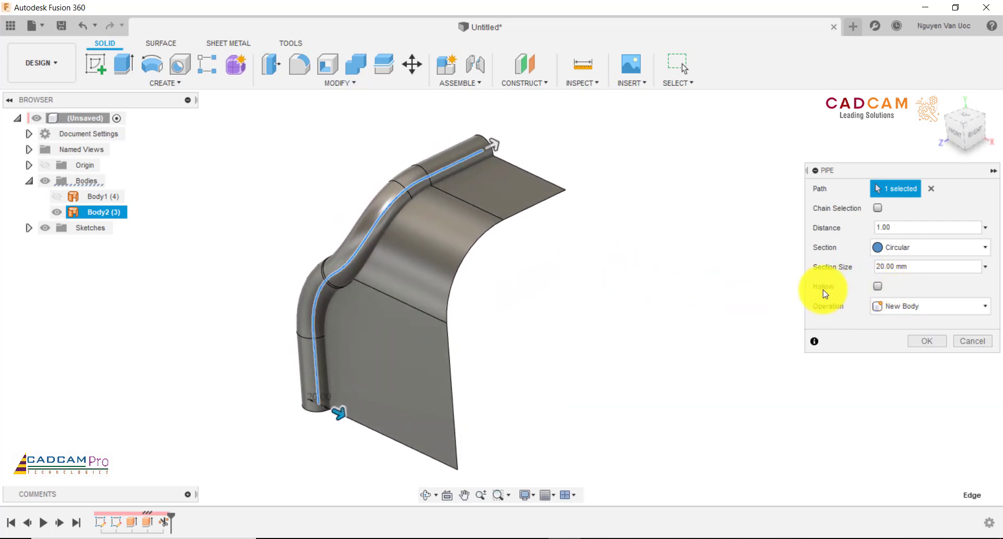
Make the circular pipe hollow with a 60 mm section size and 5 mm section thickness, and create it as a new body
{"action": "left_click", "coordinate": [877, 288]}
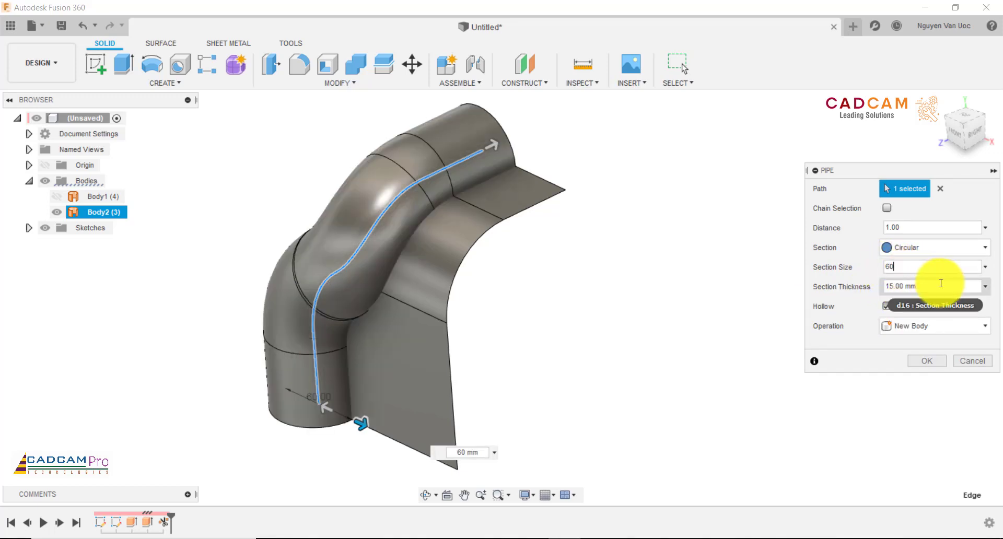
{"action": "left_click_drag", "start_coordinate": [942, 285], "coordinate": [876, 286]}
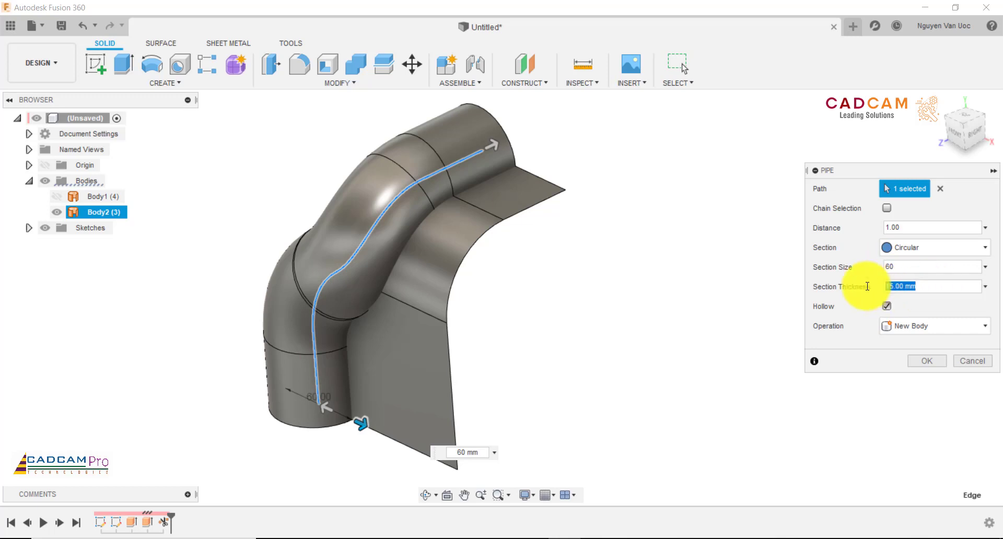
{"action": "middle_click_drag", "start_coordinate": [620, 207], "coordinate": [621, 207], "text": "shift"}
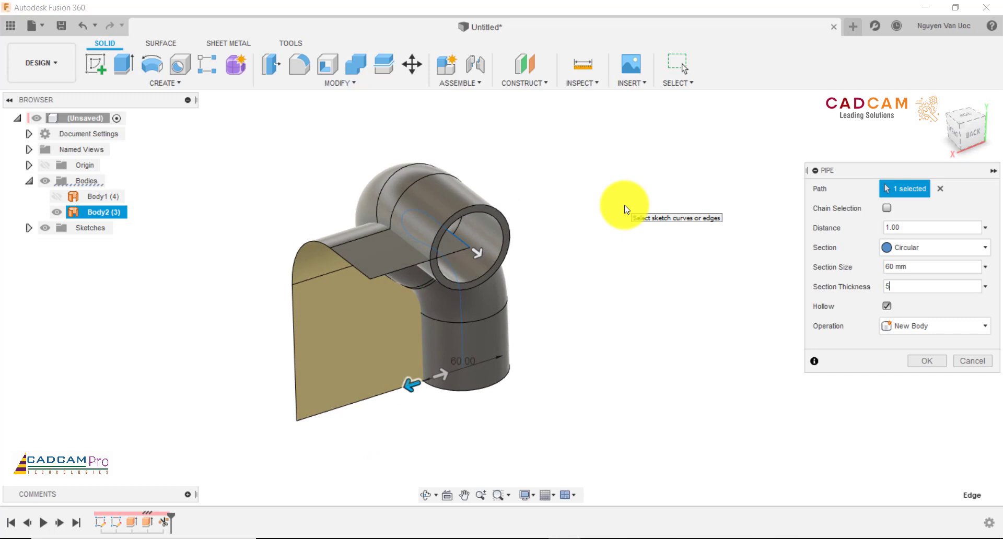
{"action": "left_click", "coordinate": [924, 362]}
Hide the side-view surface body and inspect the hollow pipe from the side and back
{"action": "middle_click_drag", "start_coordinate": [629, 289], "coordinate": [629, 280], "text": "shift"}
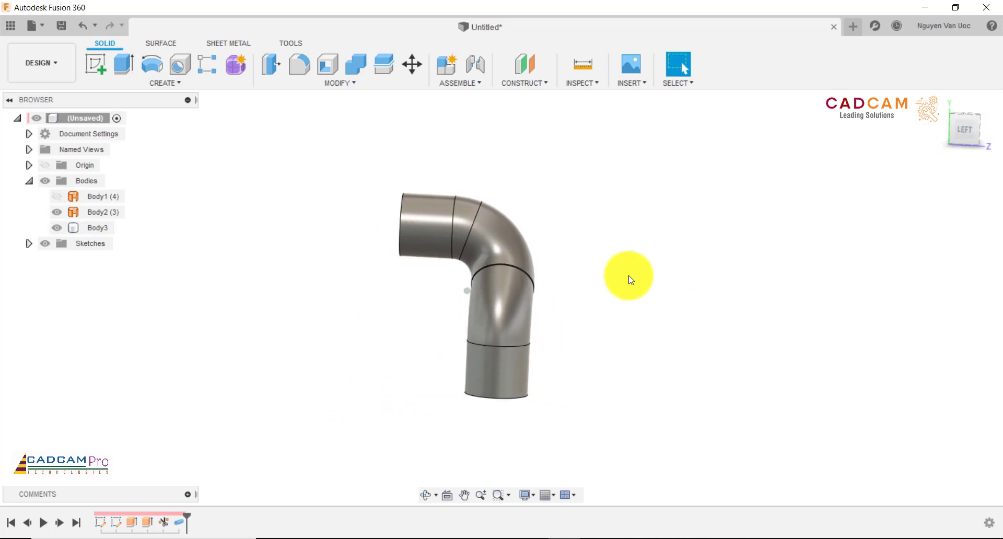
{"action": "left_click", "coordinate": [59, 215]}
{"action": "middle_click_drag", "start_coordinate": [306, 213], "coordinate": [307, 212], "text": "shift"}
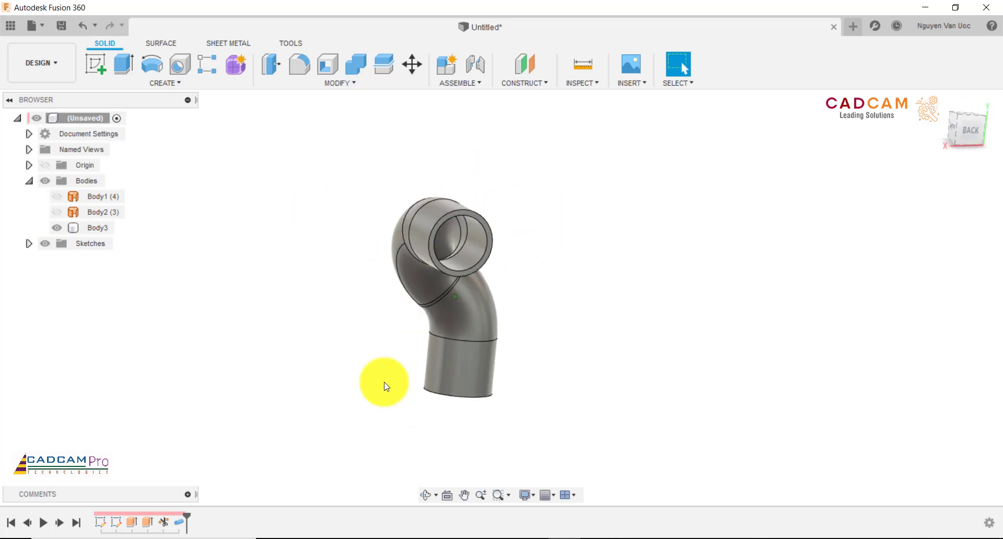
Check the triangular flange in the PowerPoint drawing, then start a sketch in Fusion 360 on the annular face at the pipe's upper end
{"action": "left_click", "coordinate": [630, 537]}
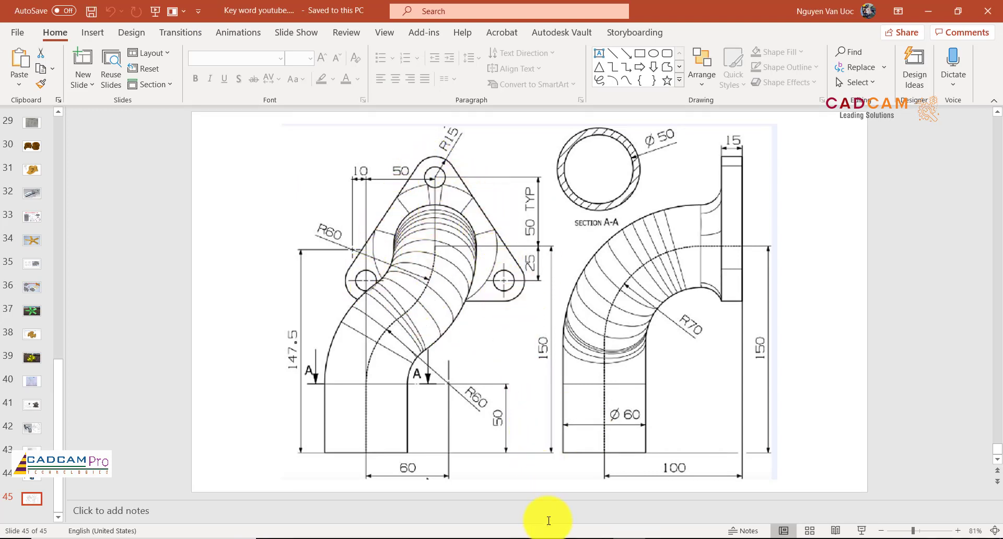
{"action": "left_click", "coordinate": [563, 537]}
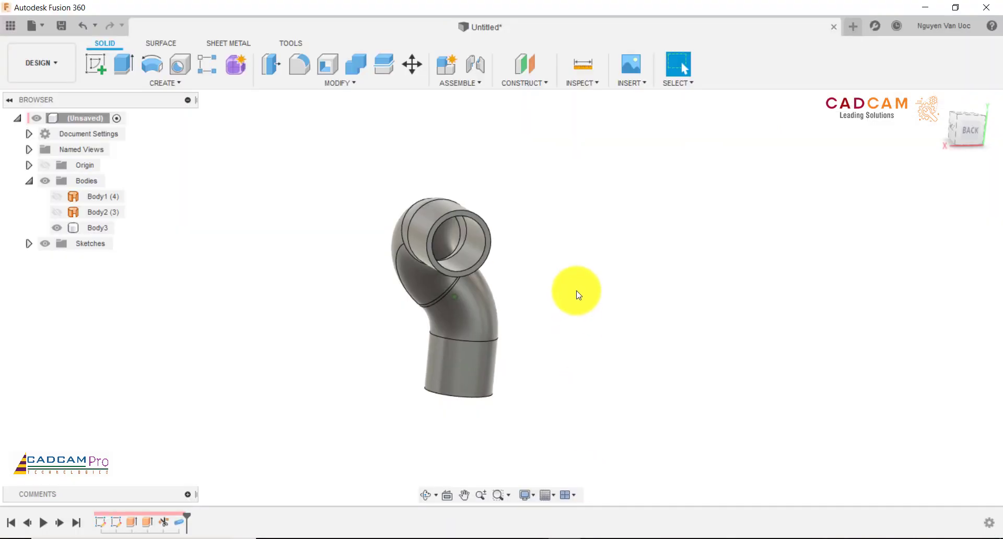
{"action": "left_click", "coordinate": [94, 70]}
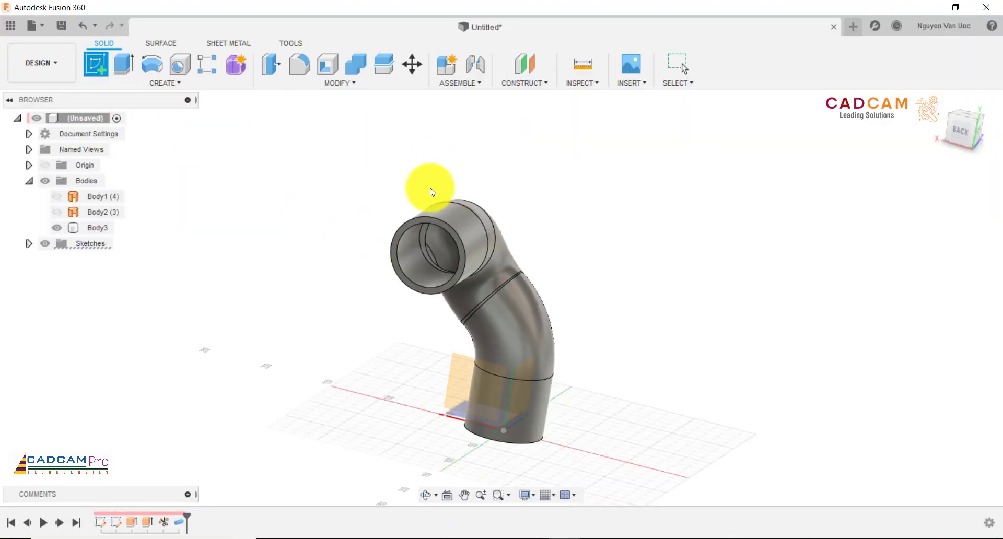
{"action": "left_click", "coordinate": [436, 218]}
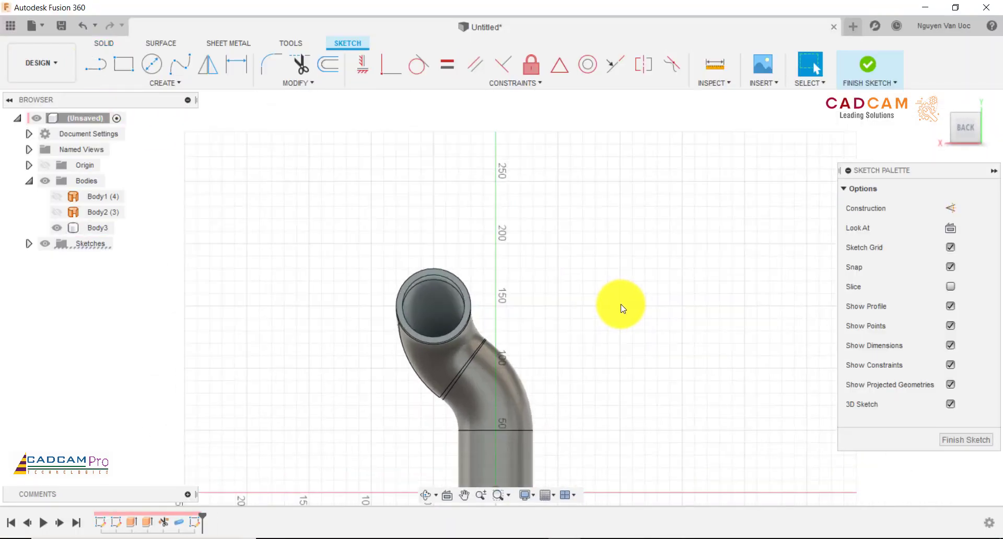
Draw a circumscribed polygon with 3 sides beside the pipe and constrain its base edge to horizontal
{"action": "left_click", "coordinate": [185, 85]}
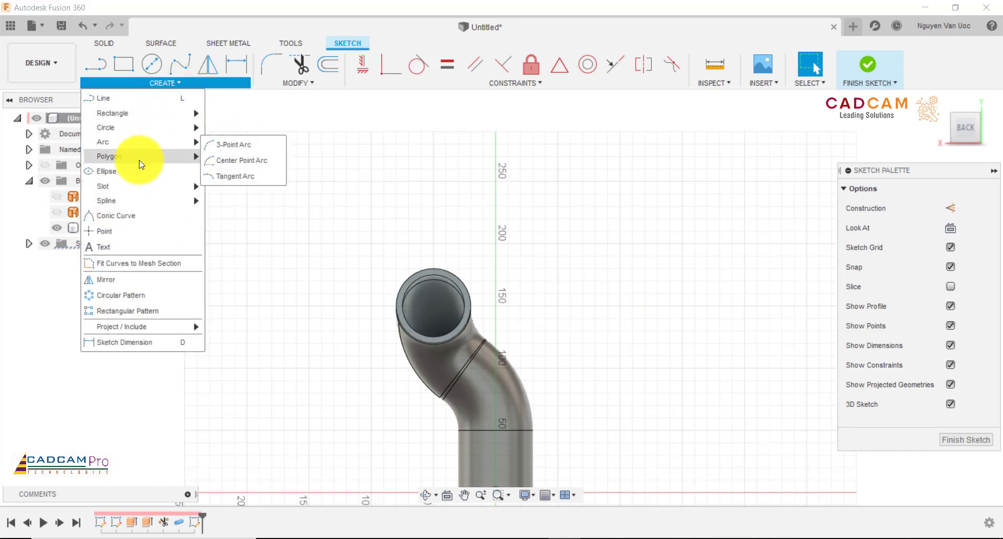
{"action": "mouse_move", "coordinate": [157, 157]}
{"action": "left_click", "coordinate": [225, 163]}
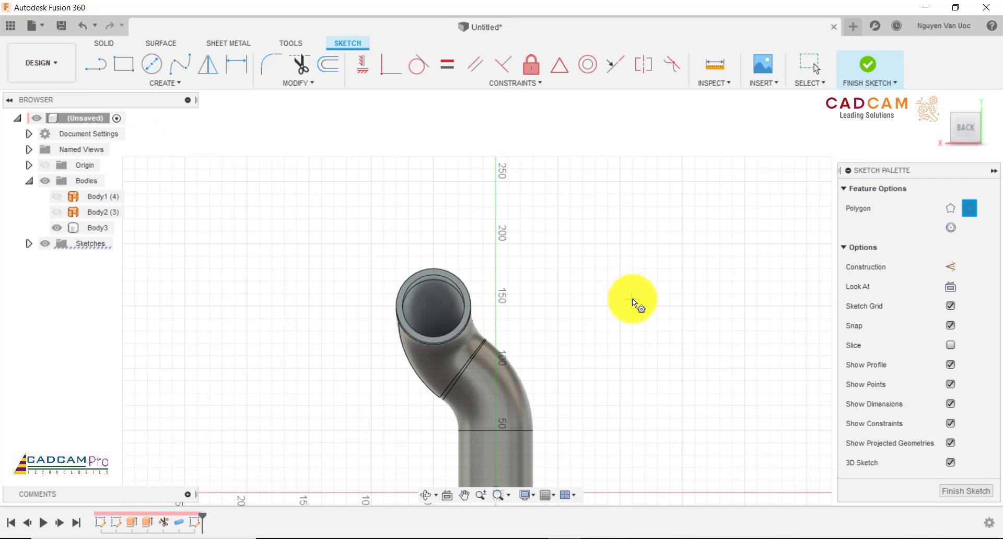
{"action": "left_click", "coordinate": [633, 293]}
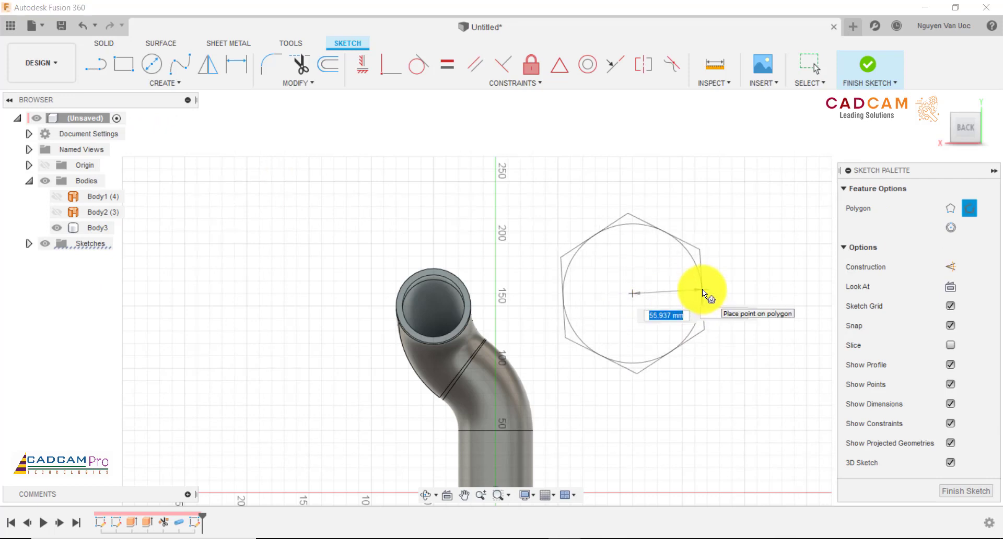
{"action": "key", "text": "Tab"}
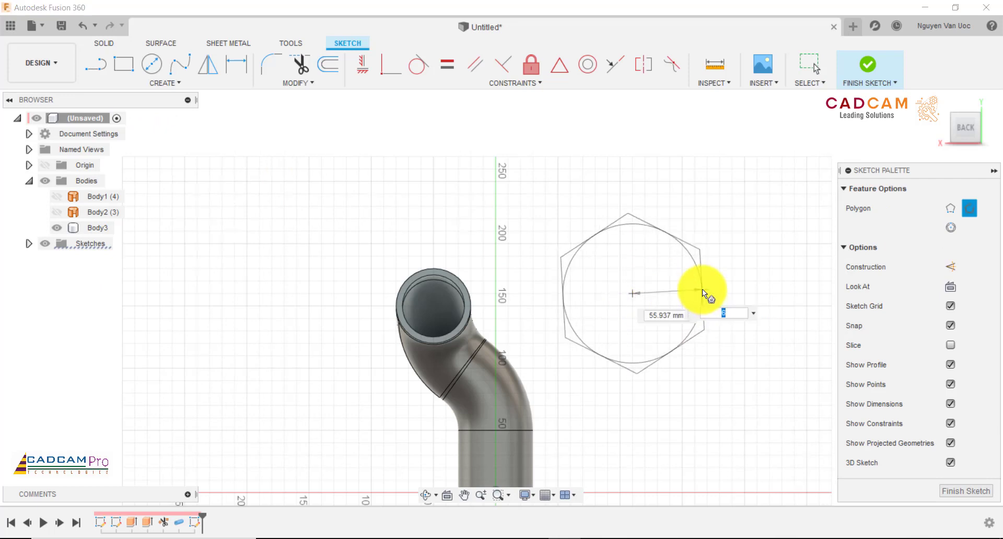
{"action": "type", "text": "3"}
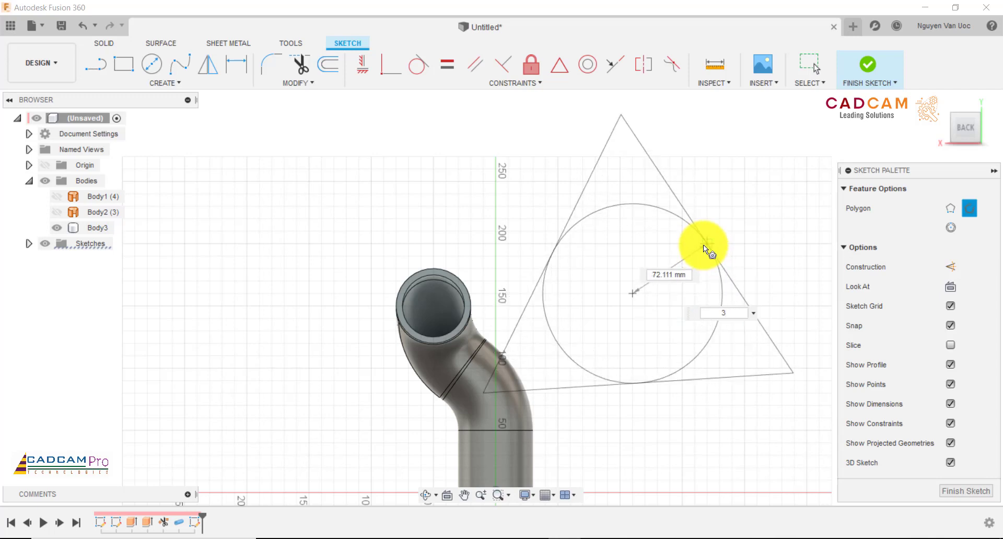
{"action": "scroll", "coordinate": [708, 267], "scroll_direction": "up", "scroll_amount": 2}
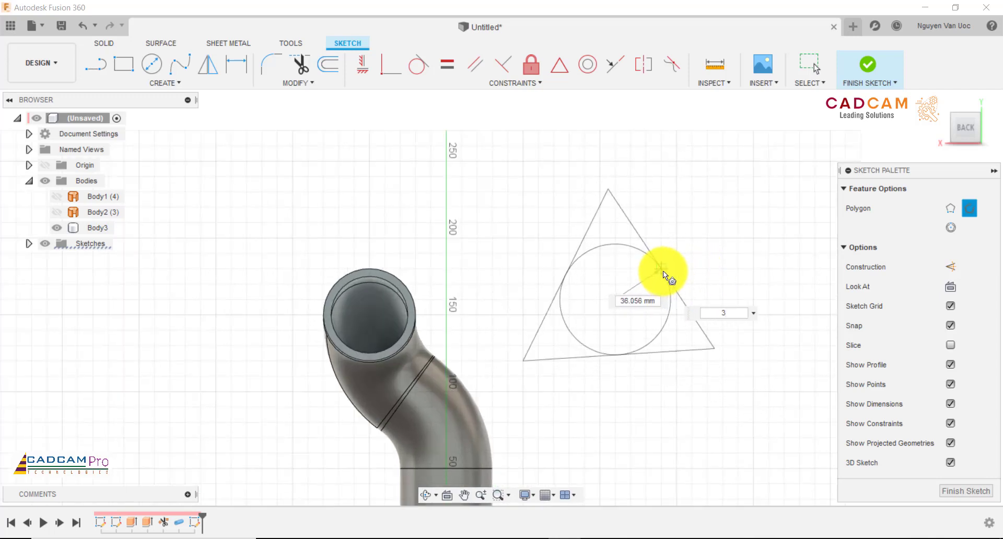
{"action": "left_click", "coordinate": [674, 269]}
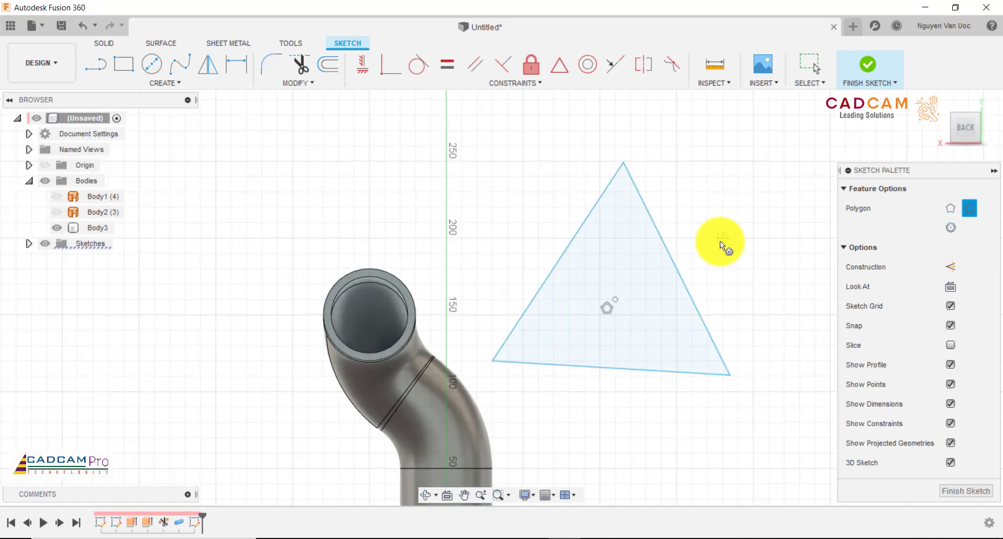
{"action": "key", "text": "Escape"}
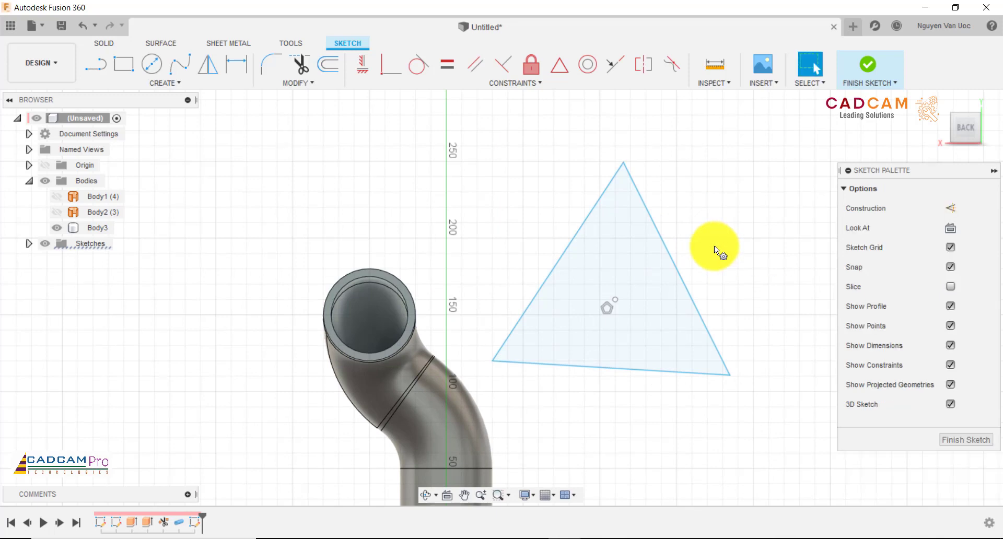
{"action": "left_click", "coordinate": [361, 65]}
{"action": "left_click", "coordinate": [631, 369]}
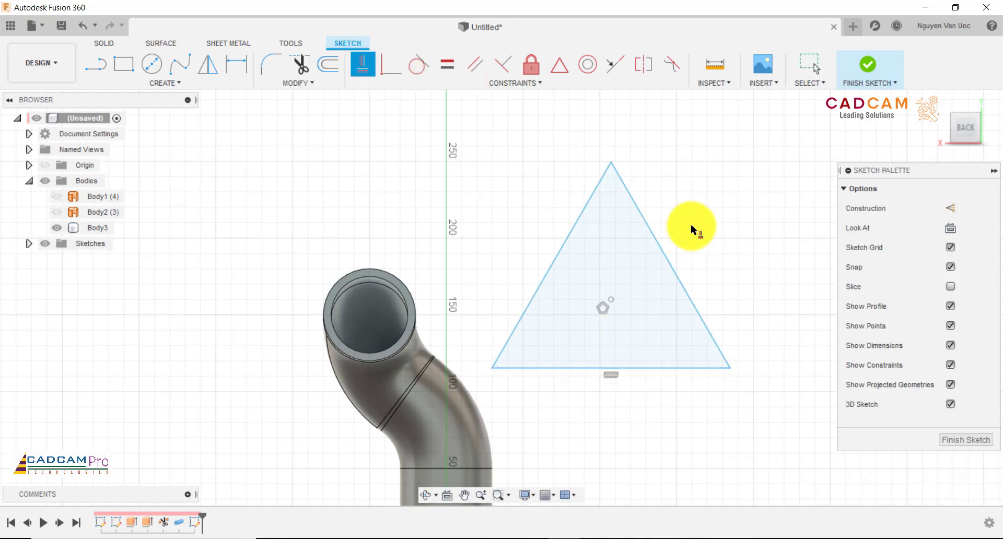
Fillet all three corners of the triangle with a 15 mm radius
{"action": "key", "text": "Escape"}
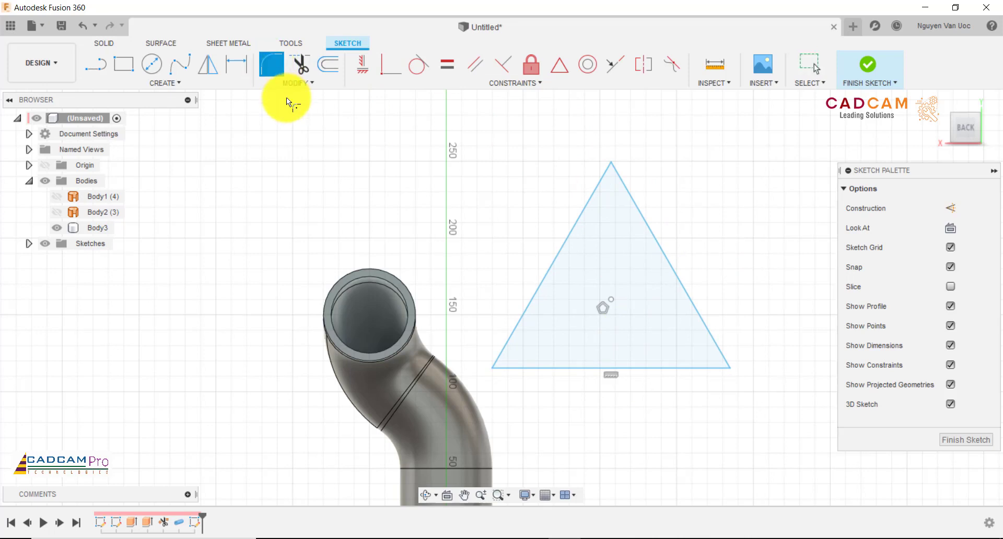
{"action": "left_click", "coordinate": [602, 188]}
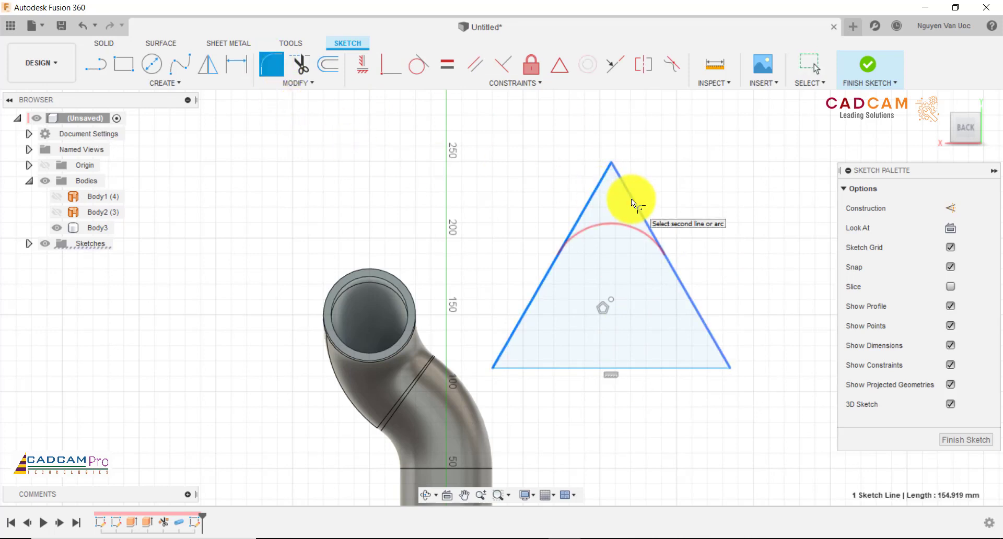
{"action": "left_click", "coordinate": [631, 199]}
{"action": "type", "text": "15"}
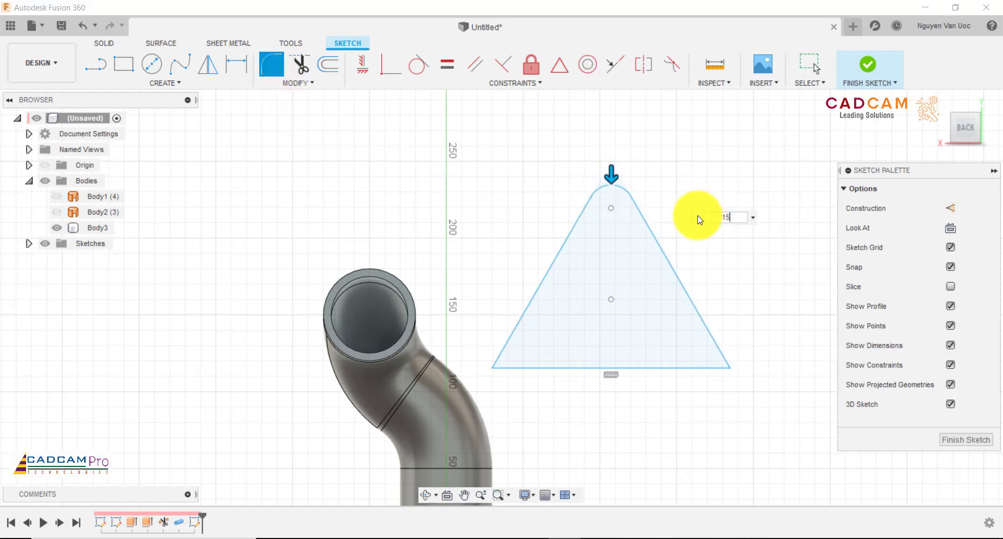
{"action": "left_click", "coordinate": [684, 287]}
{"action": "left_click", "coordinate": [678, 367]}
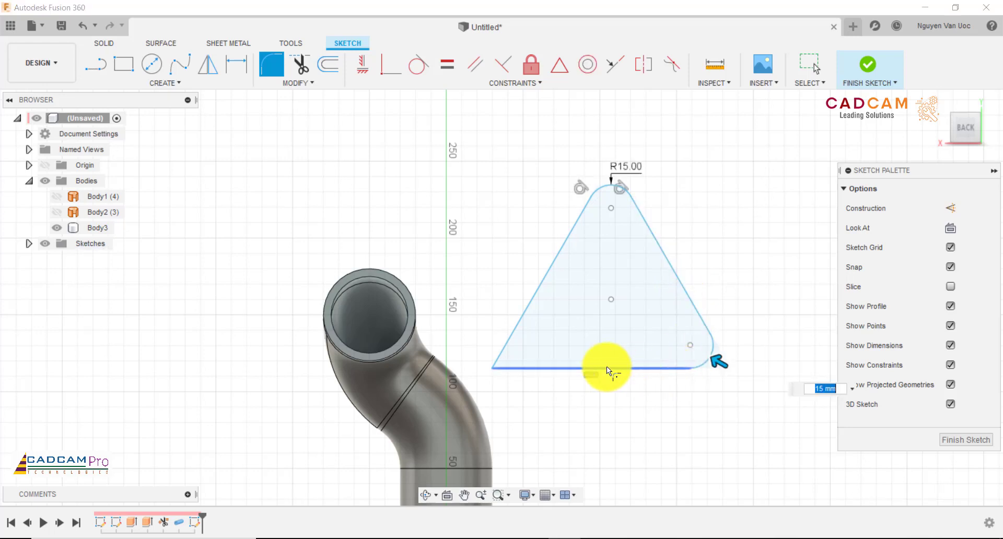
{"action": "left_click", "coordinate": [512, 330]}
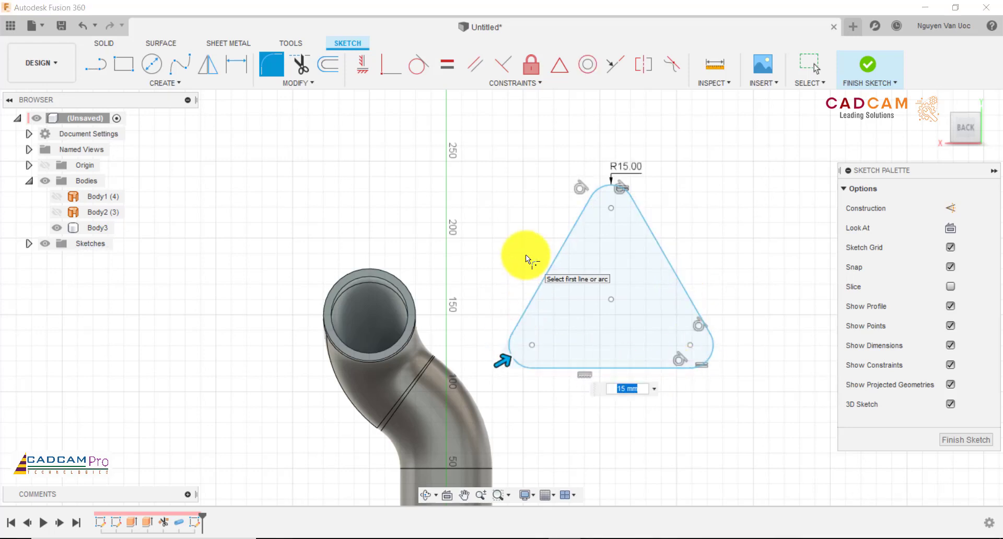
{"action": "key", "text": "Escape"}
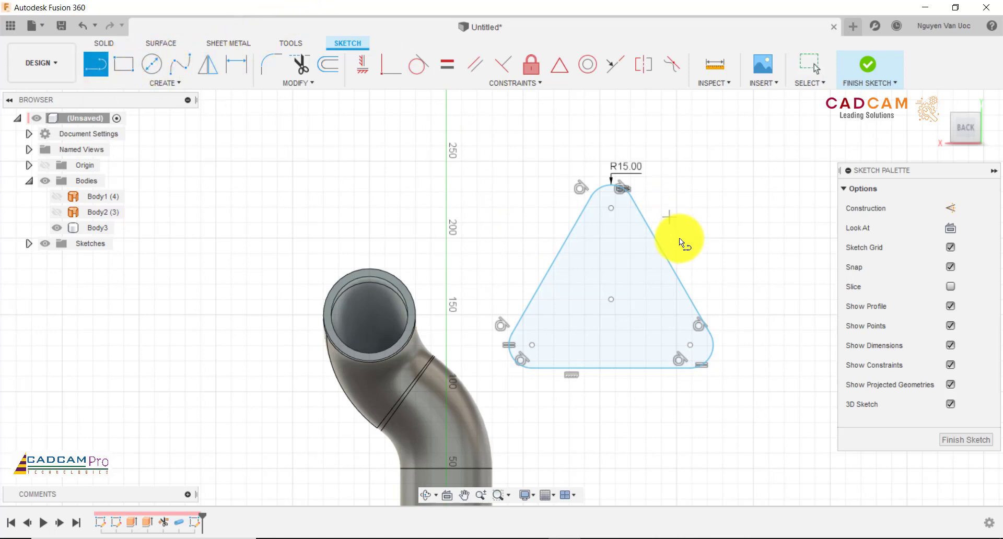
Draw three lines from the triangle's centre point to the midpoints of its sides
{"action": "left_click", "coordinate": [609, 299]}
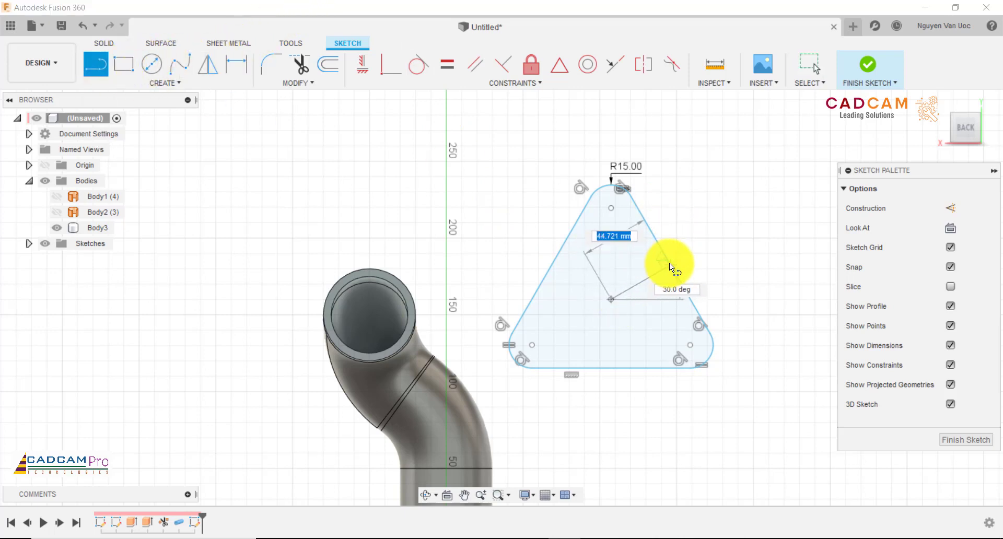
{"action": "left_click", "coordinate": [668, 263]}
{"action": "left_click", "coordinate": [611, 298]}
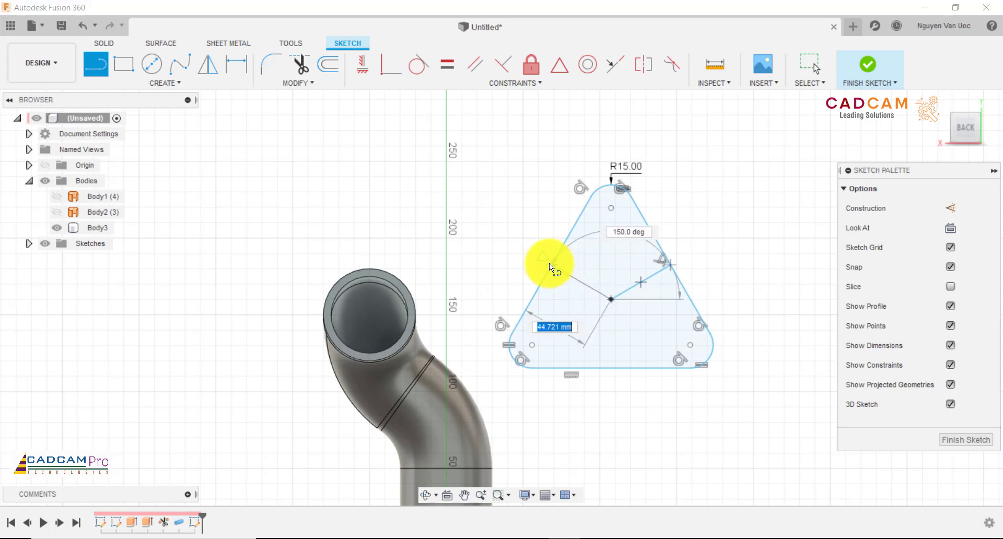
{"action": "left_click", "coordinate": [550, 264]}
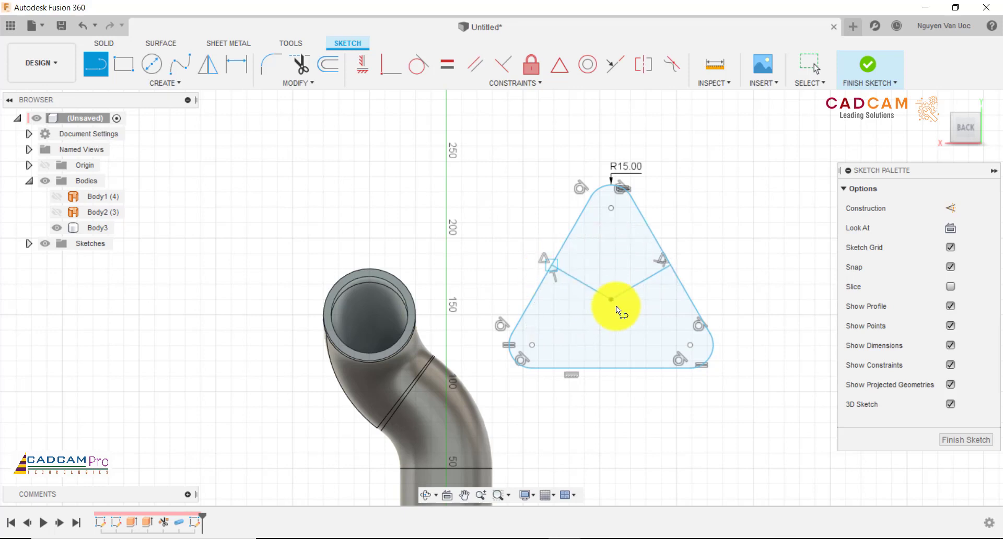
{"action": "left_click", "coordinate": [611, 300]}
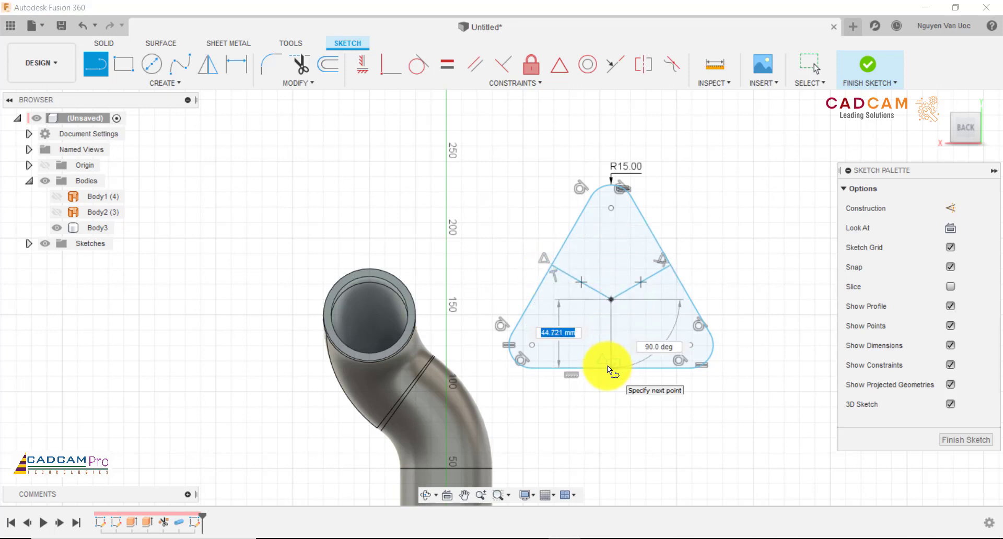
{"action": "key", "text": "Return"}
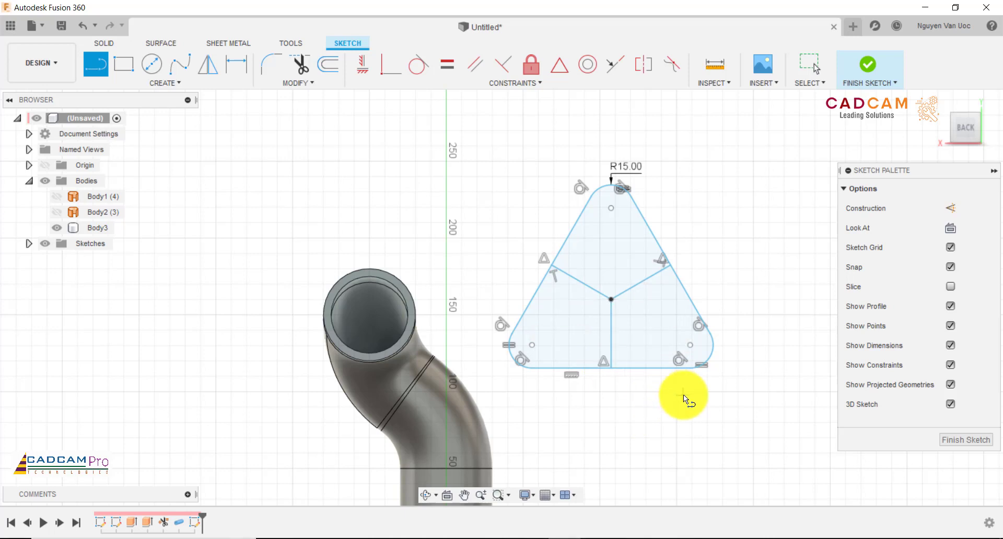
{"action": "key", "text": "Escape"}
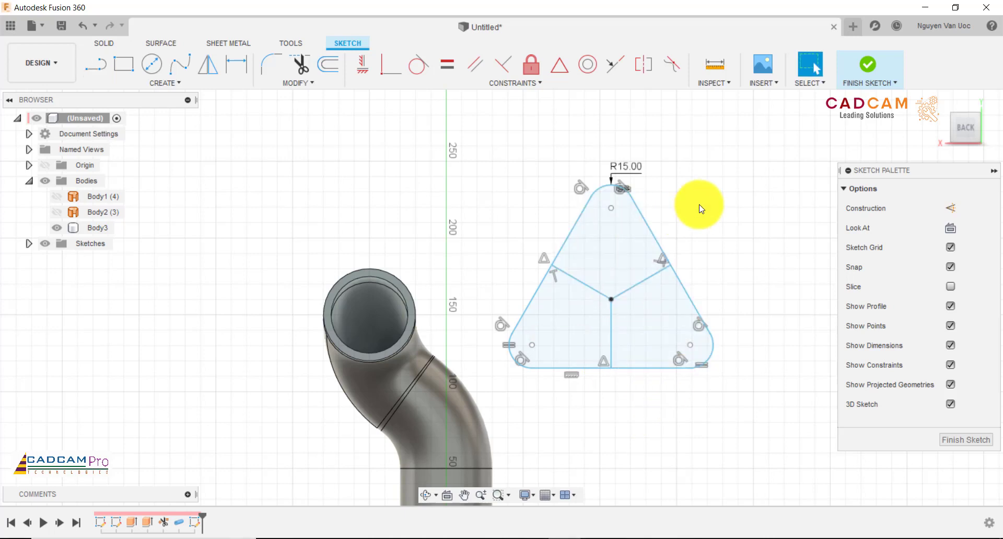
Constrain the three lines running from the triangle's centre to equal length
{"action": "left_click_drag", "start_coordinate": [699, 204], "coordinate": [747, 198]}
{"action": "right_click_drag", "start_coordinate": [747, 197], "coordinate": [748, 197]}
{"action": "left_click", "coordinate": [745, 192]}
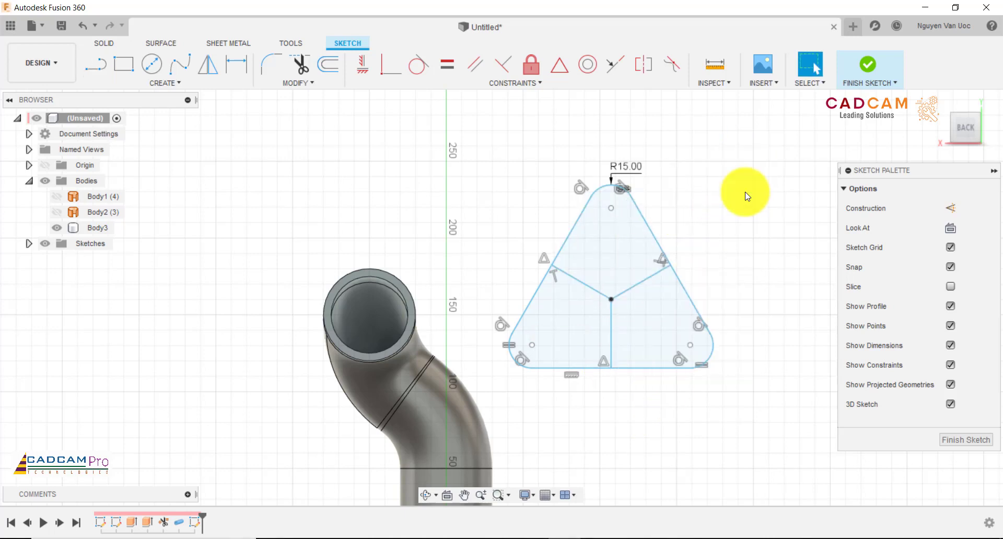
{"action": "left_click", "coordinate": [455, 70]}
{"action": "left_click", "coordinate": [612, 311]}
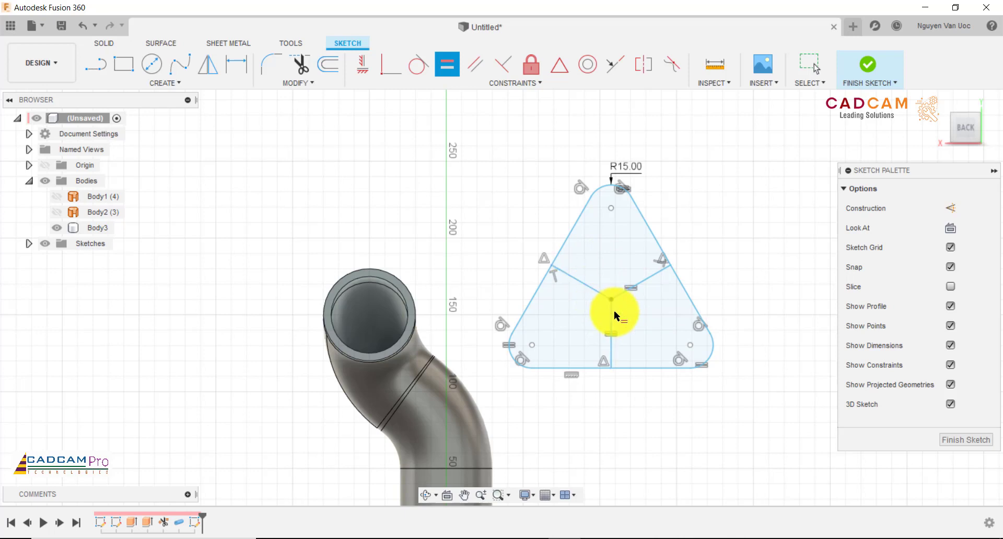
{"action": "left_click", "coordinate": [610, 312]}
{"action": "left_click", "coordinate": [592, 287]}
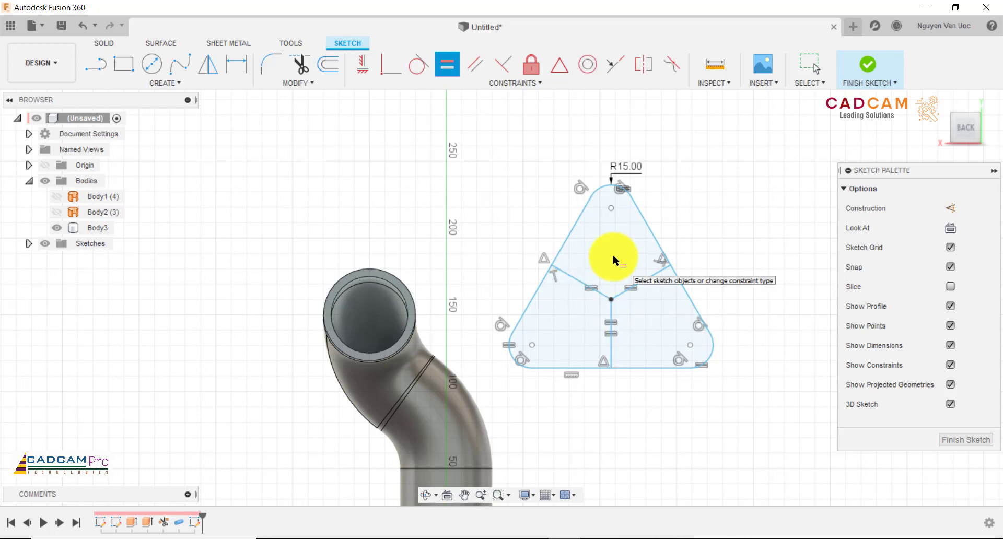
{"action": "key", "text": "Escape"}
Dimension the distance between the upper corner's arc centre and the triangle's centre to 50 mm
{"action": "left_click", "coordinate": [236, 64]}
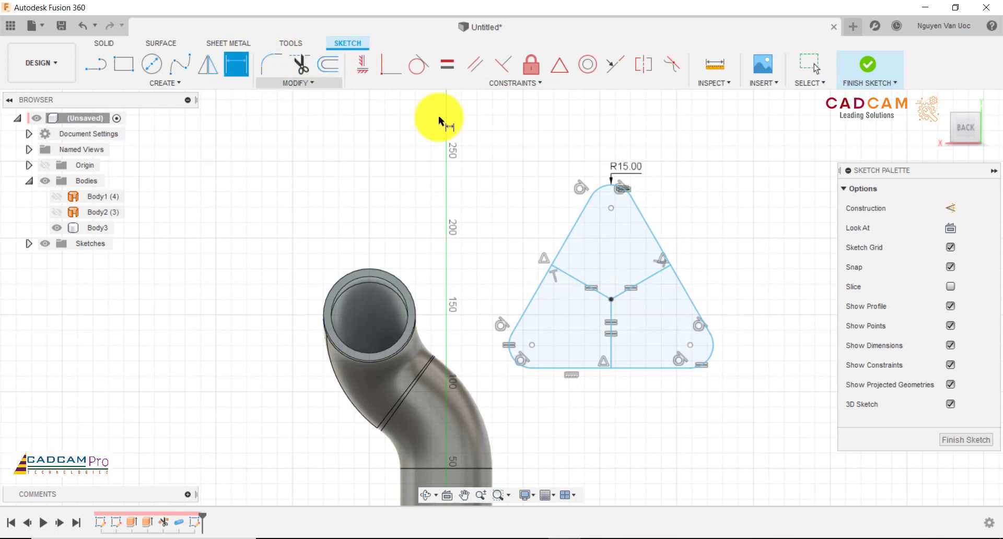
{"action": "left_click", "coordinate": [611, 208]}
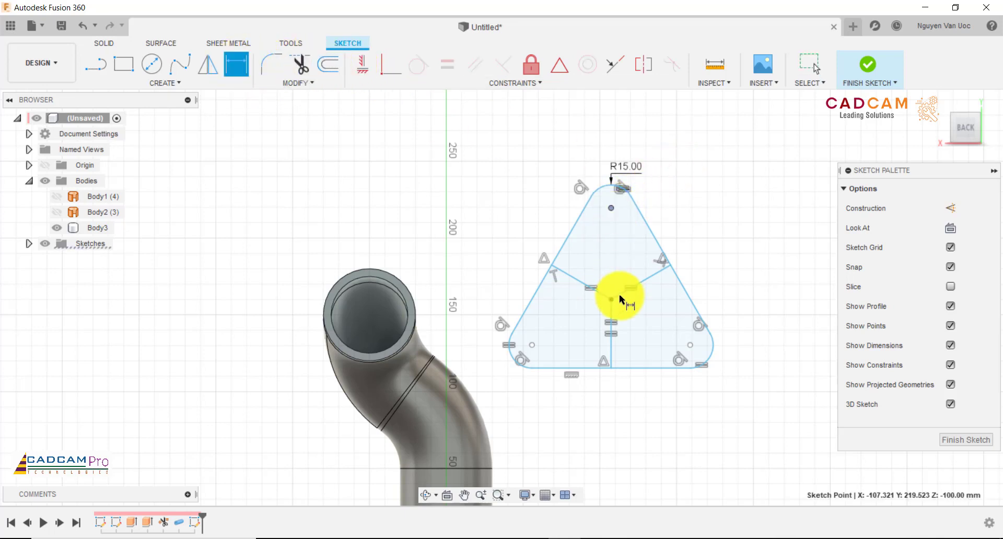
{"action": "left_click", "coordinate": [610, 299]}
{"action": "left_click", "coordinate": [729, 258]}
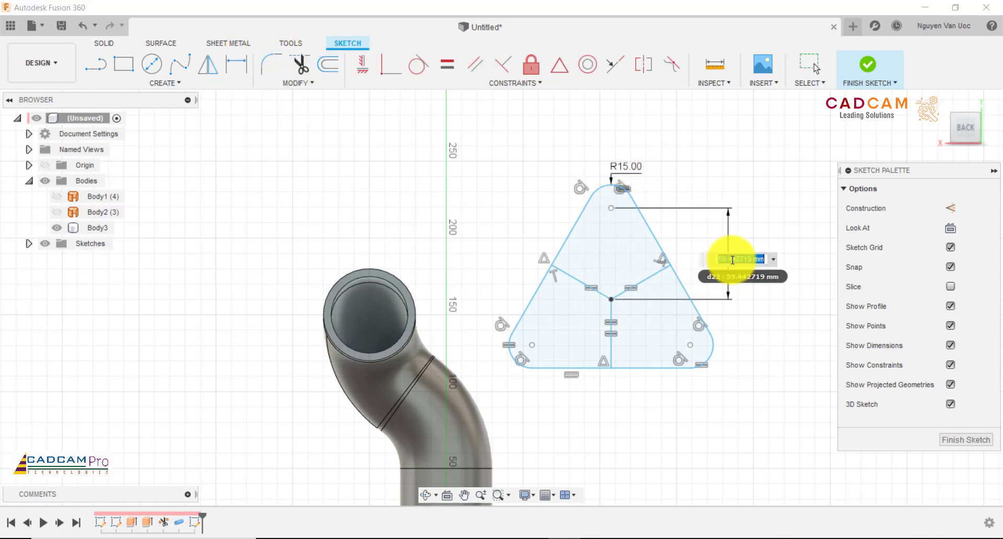
{"action": "type", "text": "50"}
{"action": "key", "text": "Return"}
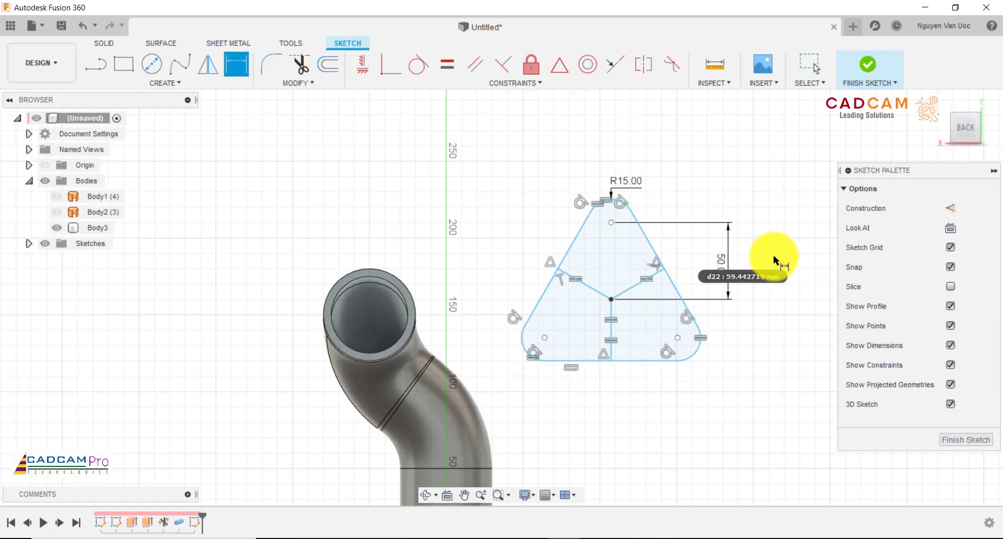
{"action": "scroll", "coordinate": [775, 254], "scroll_direction": "up", "scroll_amount": 2}
{"action": "key", "text": "Escape"}
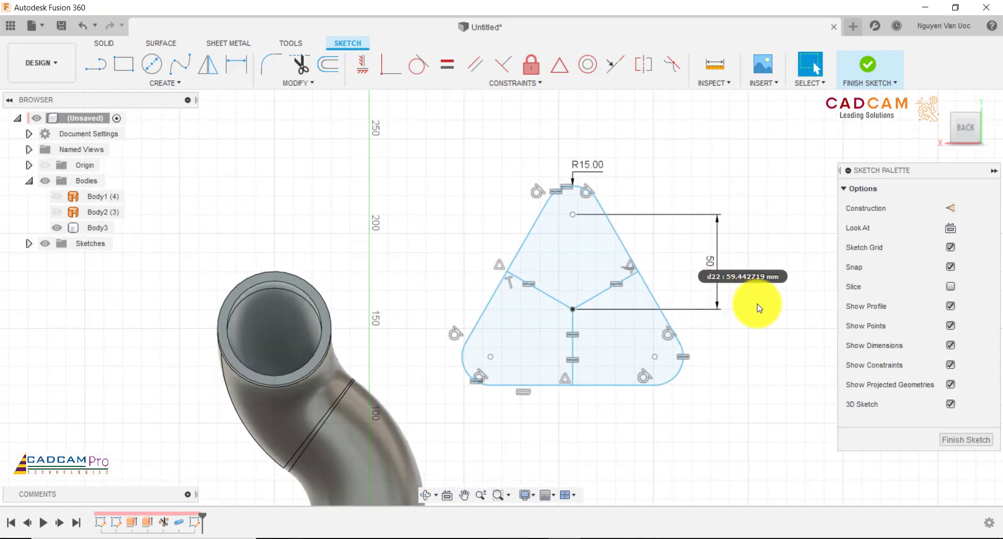
Convert the three centre lines to construction geometry and shift the triangle slightly towards the pipe by its centre point
{"action": "left_click", "coordinate": [586, 298]}
{"action": "left_click", "coordinate": [561, 303], "text": "ctrl"}
{"action": "left_click", "coordinate": [572, 327], "text": "ctrl"}
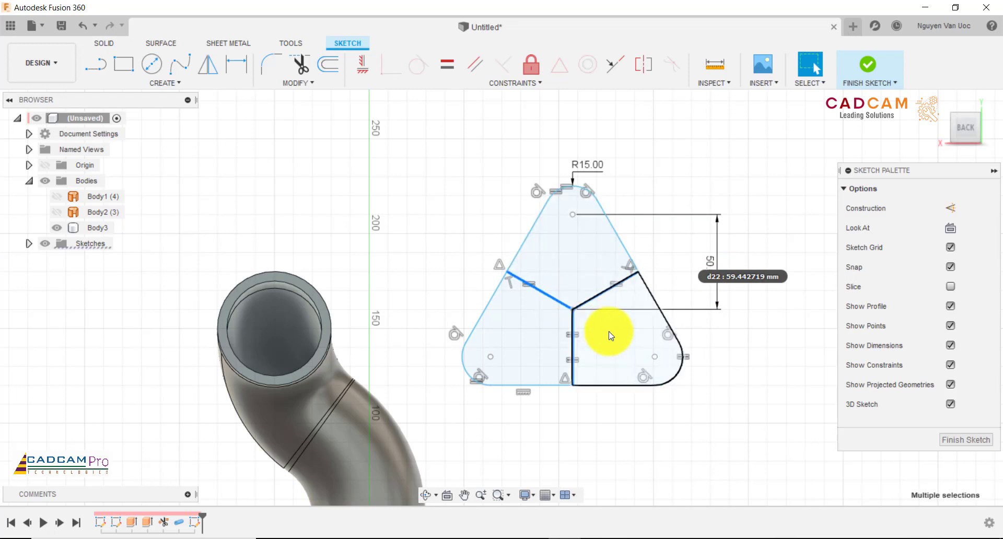
{"action": "right_click", "coordinate": [611, 331]}
{"action": "left_click", "coordinate": [587, 416]}
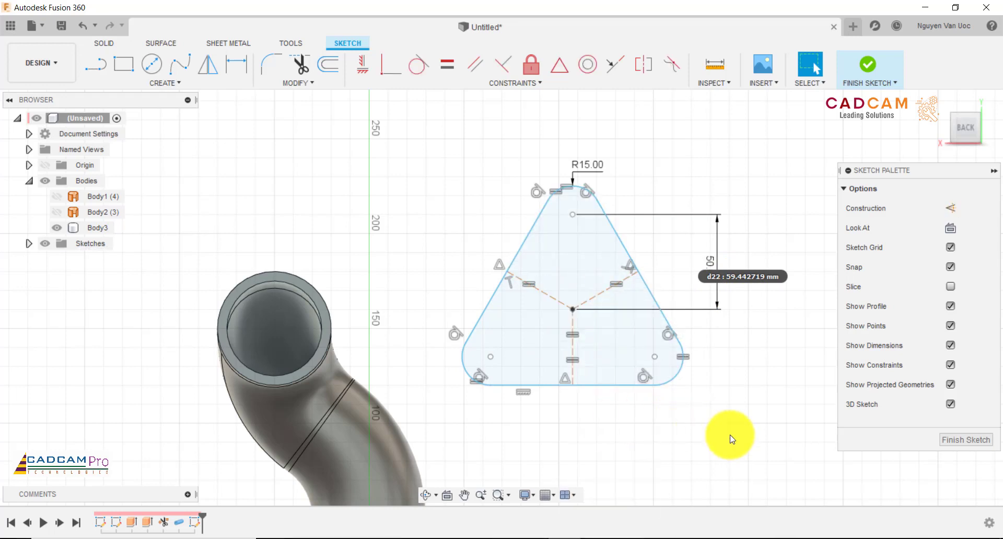
{"action": "mouse_move", "coordinate": [575, 314]}
{"action": "left_mouse_down"}
{"action": "mouse_move", "coordinate": [539, 326]}
{"action": "mouse_move", "coordinate": [588, 259]}
{"action": "mouse_move", "coordinate": [558, 309]}
{"action": "left_mouse_up"}
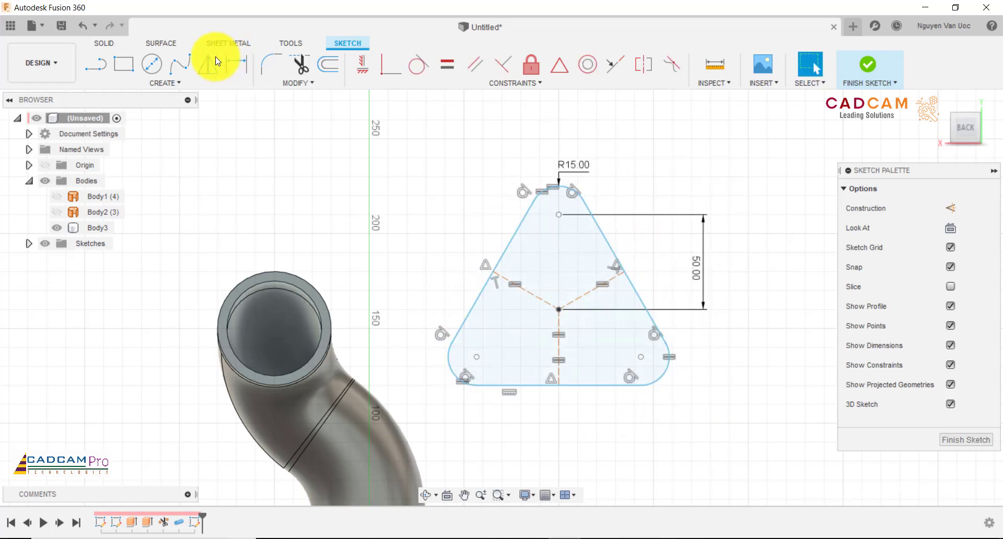
Draw a 15 mm diameter circle at the centre of the triangle's upper rounded corner
{"action": "left_click", "coordinate": [152, 64]}
{"action": "left_click", "coordinate": [560, 217]}
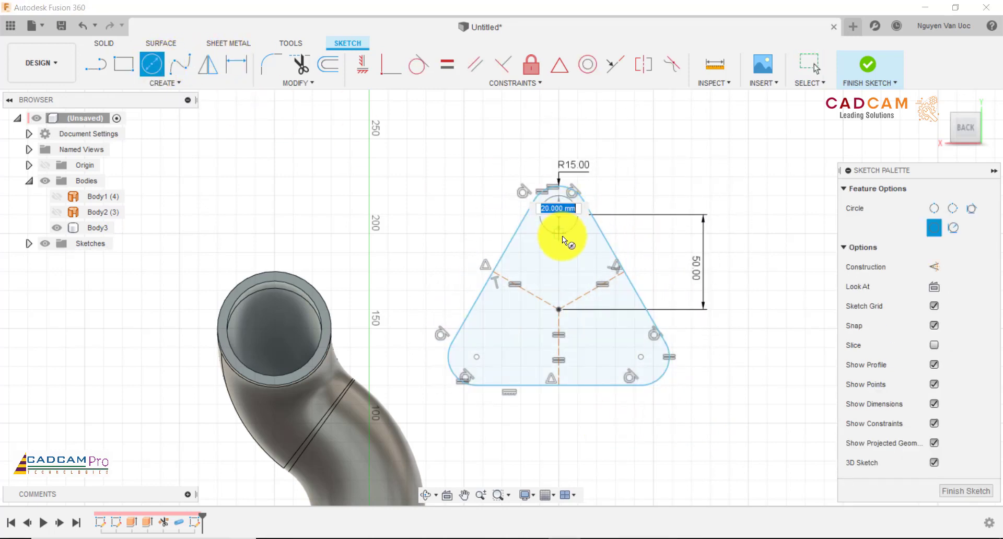
{"action": "type", "text": "15"}
{"action": "key", "text": "Return"}
{"action": "key", "text": "Escape"}
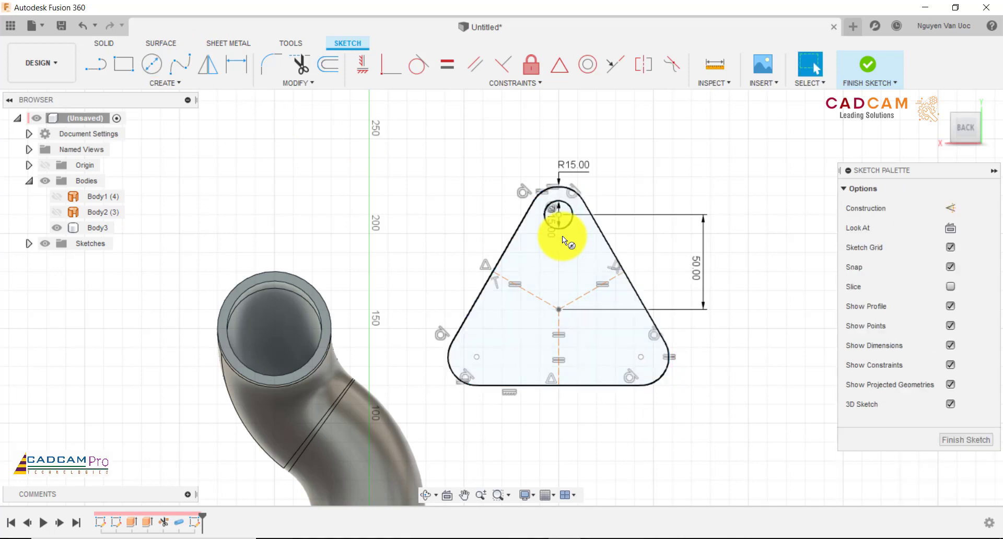
Draw a freehand-sized circle at the arc centre of each of the triangle's two lower corners
{"action": "left_click", "coordinate": [152, 66]}
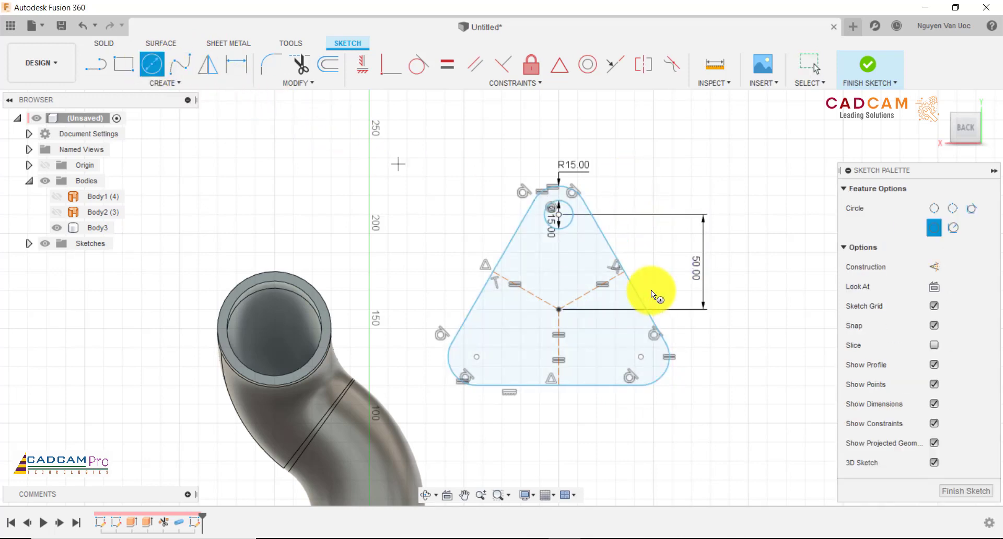
{"action": "left_click", "coordinate": [640, 356]}
{"action": "left_click", "coordinate": [623, 343]}
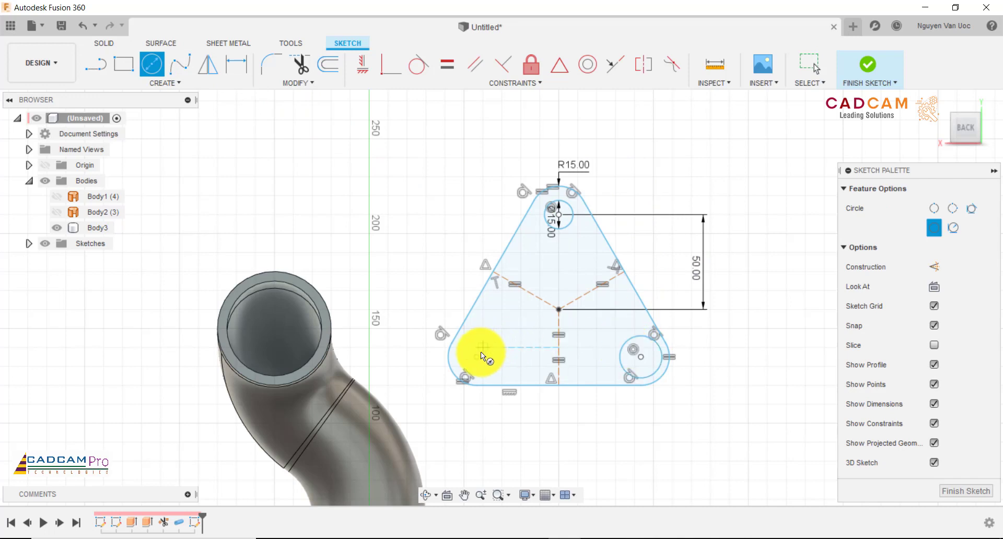
{"action": "left_click", "coordinate": [497, 342]}
{"action": "key", "text": "Escape"}
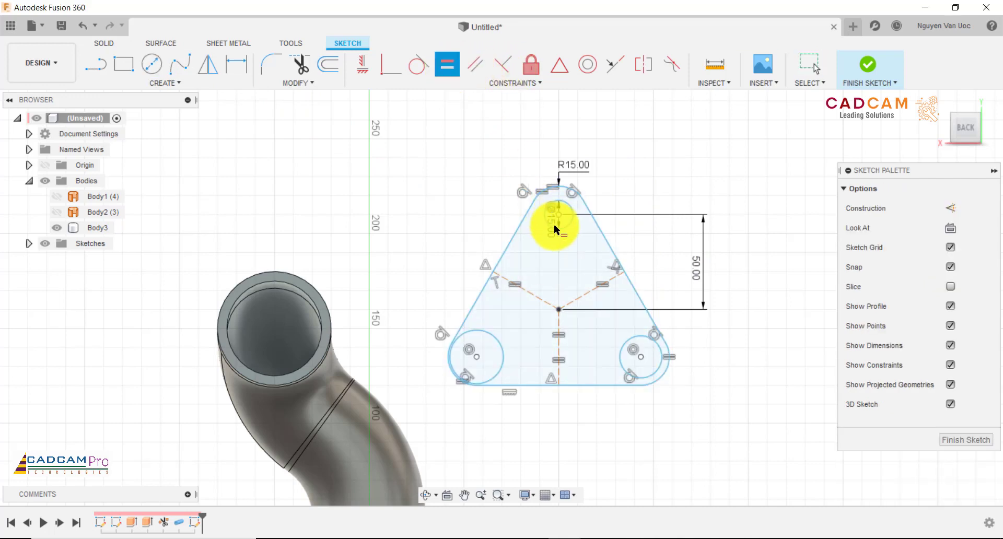
Constrain the two lower corner circles to be equal in size to the upper 15 mm circle
{"action": "left_click", "coordinate": [632, 341]}
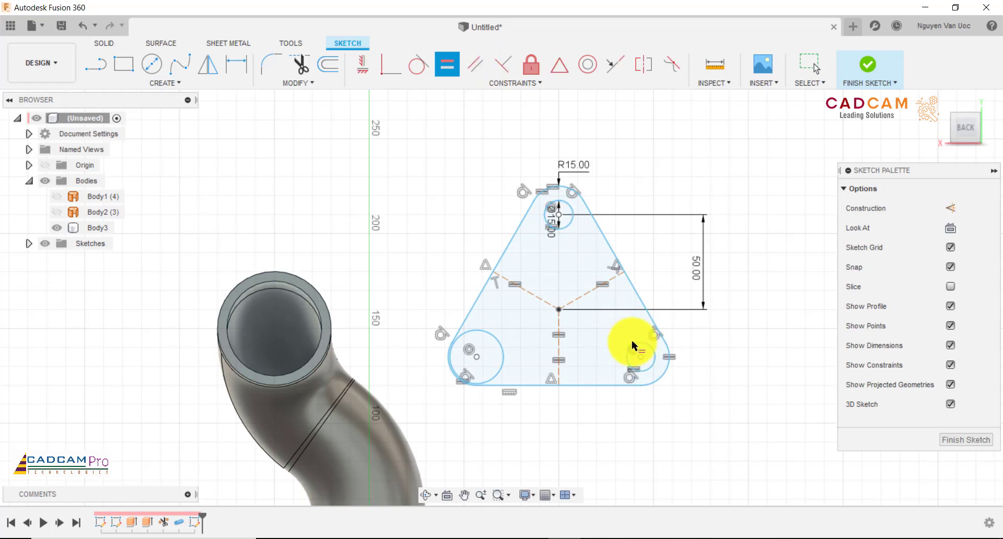
{"action": "left_click", "coordinate": [503, 351]}
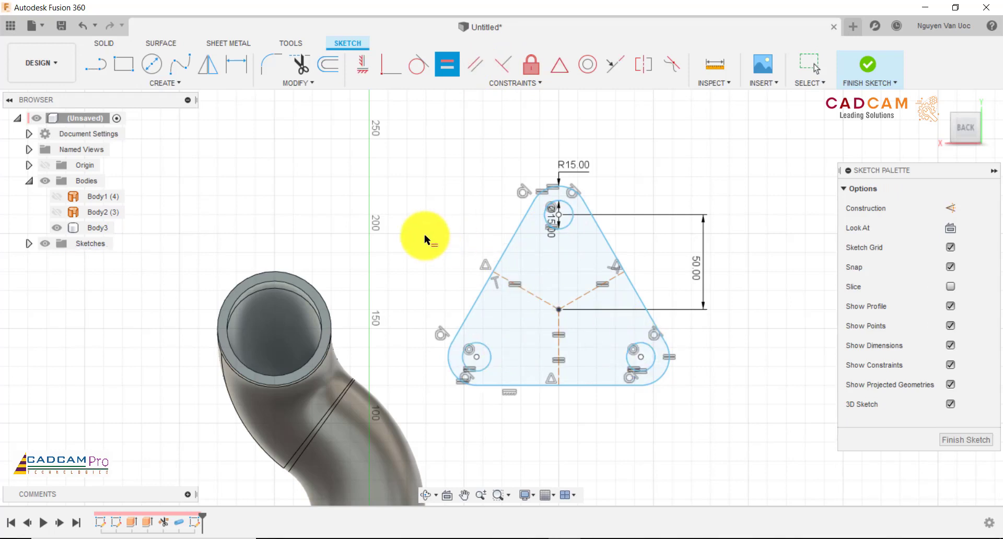
{"action": "key", "text": "Escape"}
{"action": "scroll", "coordinate": [593, 279], "scroll_direction": "down", "scroll_amount": 2}
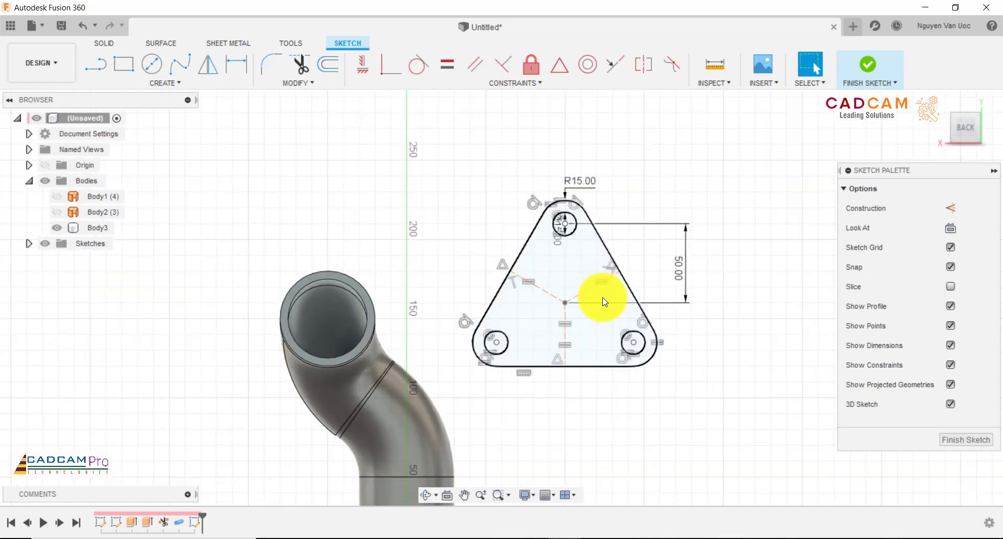
{"action": "scroll", "coordinate": [604, 302], "scroll_direction": "up", "scroll_amount": 2}
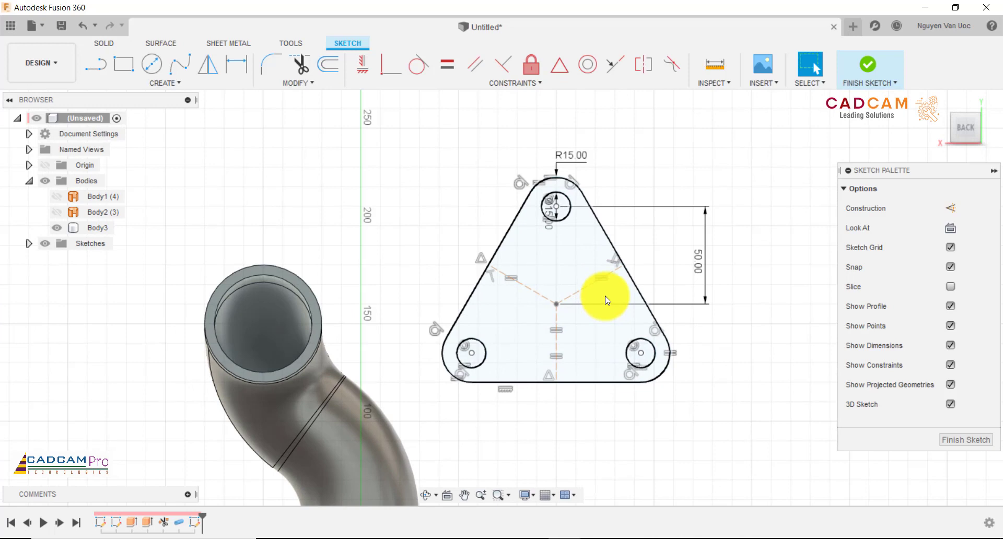
Project the outer circular edge of the pipe's end face into the flange sketch
{"action": "left_click", "coordinate": [166, 83]}
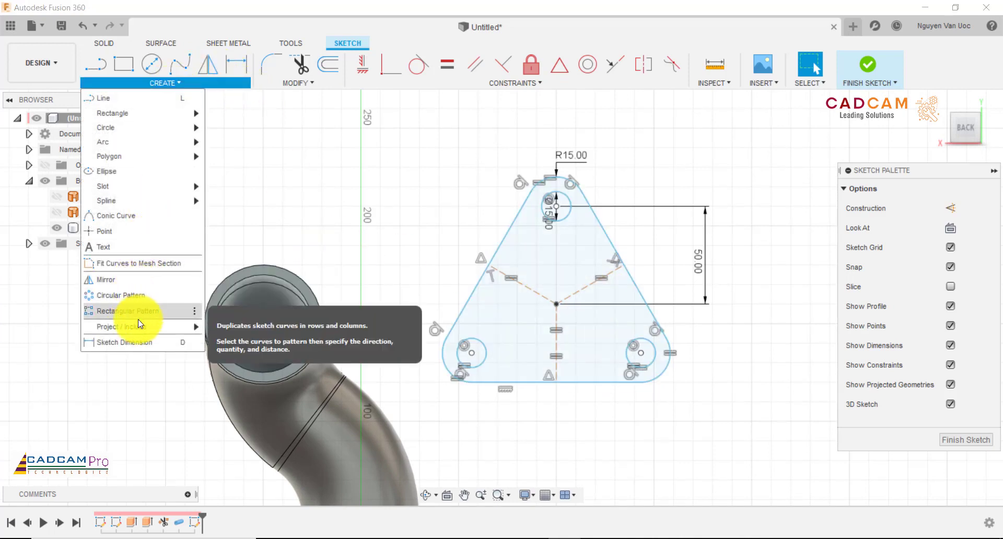
{"action": "mouse_move", "coordinate": [137, 327]}
{"action": "left_click", "coordinate": [211, 332]}
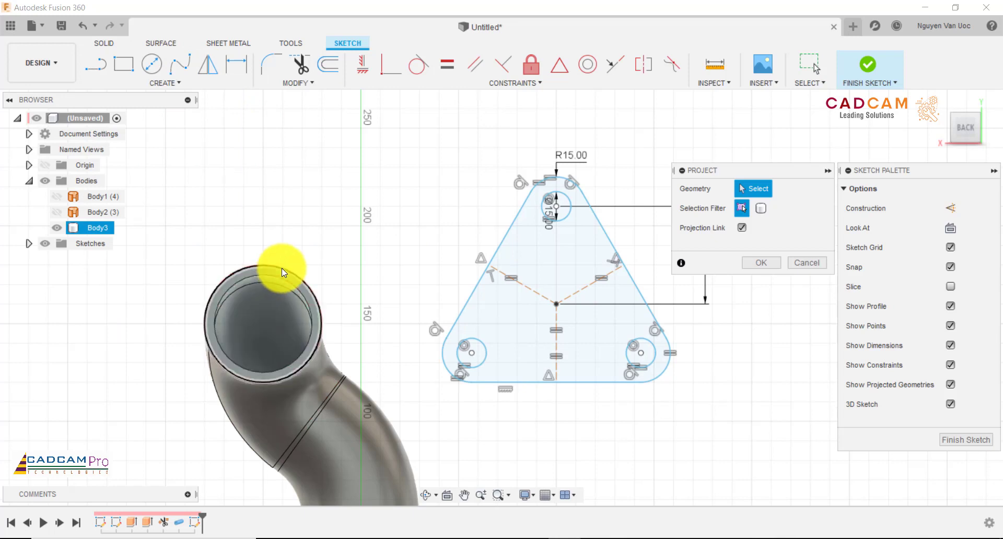
{"action": "left_click", "coordinate": [281, 268]}
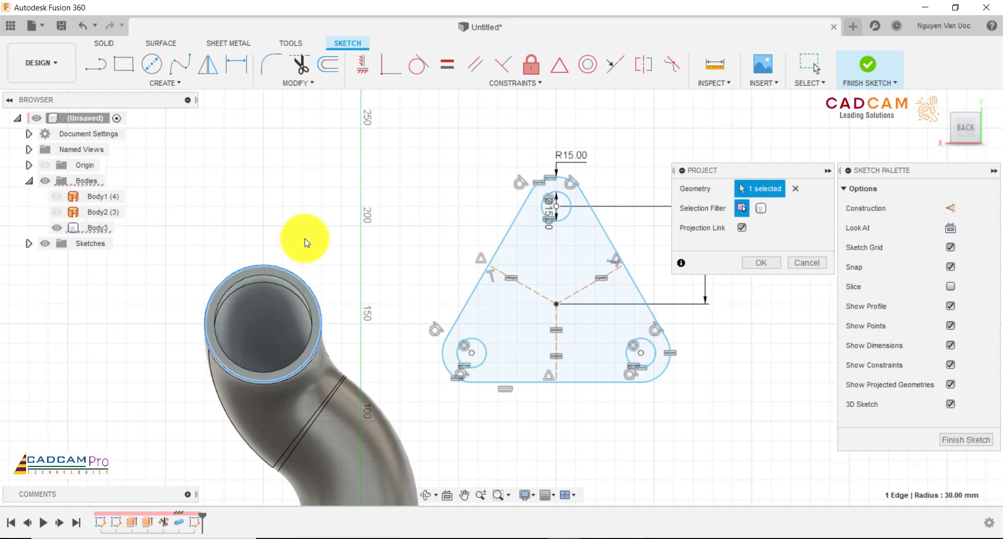
{"action": "left_click", "coordinate": [760, 262]}
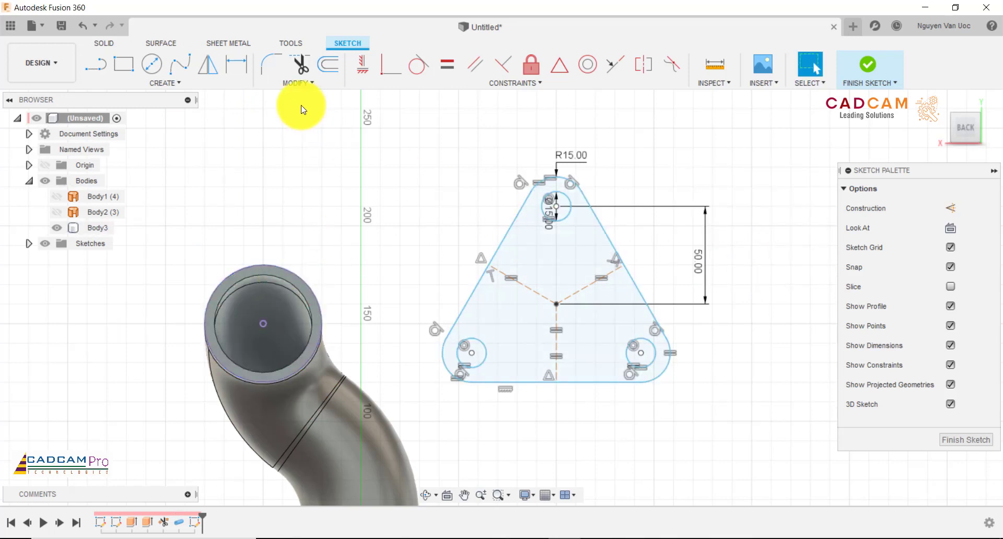
Make the triangle's centre point coincident with the centre of the projected pipe circle and finish the sketch
{"action": "left_click", "coordinate": [388, 66]}
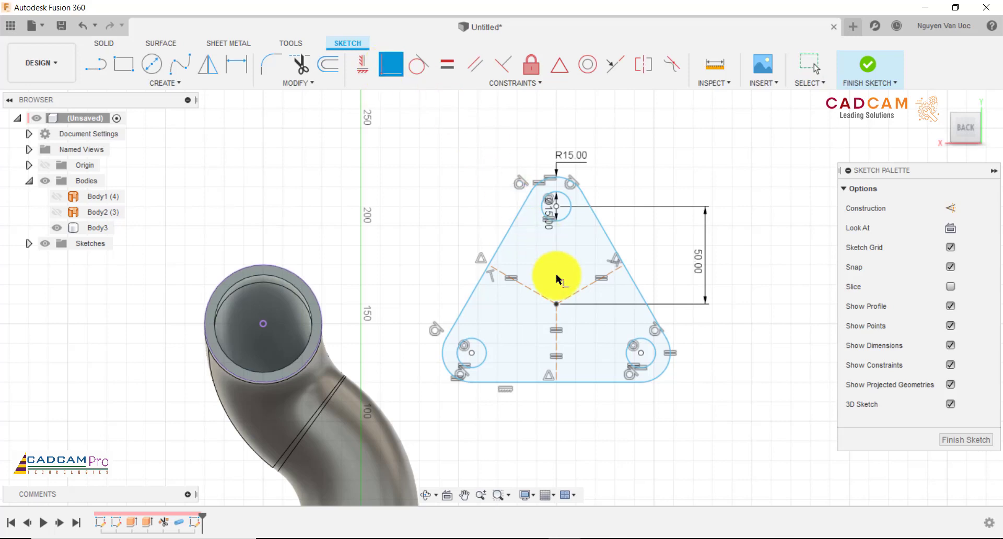
{"action": "left_click", "coordinate": [556, 303]}
{"action": "left_click", "coordinate": [277, 316]}
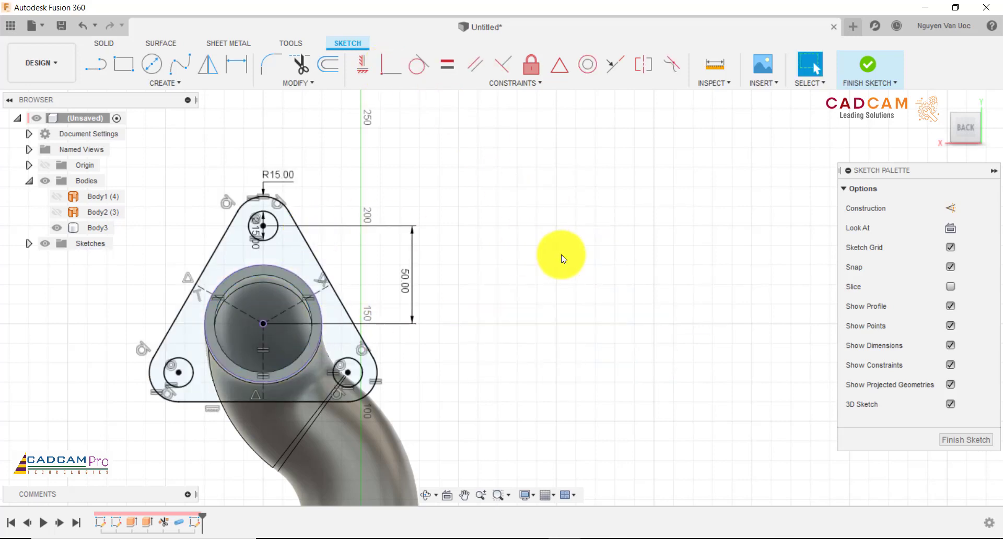
{"action": "left_click", "coordinate": [967, 439]}
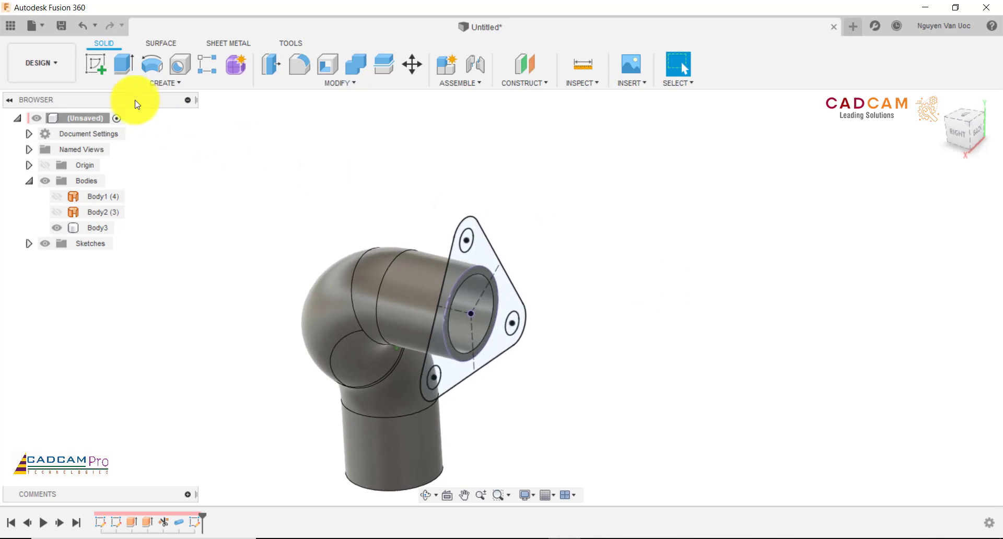
Extrude the triangular flange profile around the pipe opening by -15 mm, back along the pipe, joined to the body
{"action": "left_click", "coordinate": [124, 64]}
{"action": "left_click", "coordinate": [494, 248]}
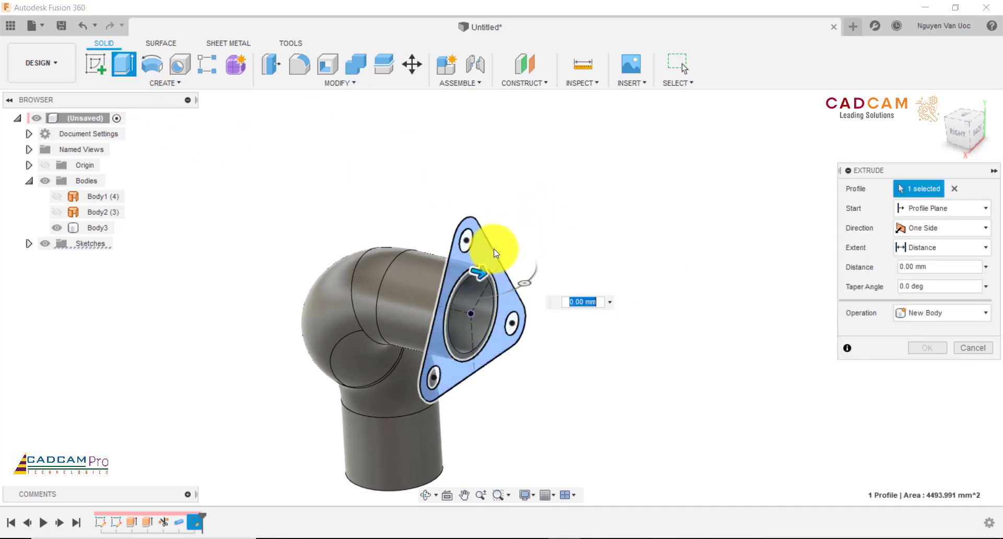
{"action": "left_click_drag", "start_coordinate": [487, 268], "coordinate": [458, 263]}
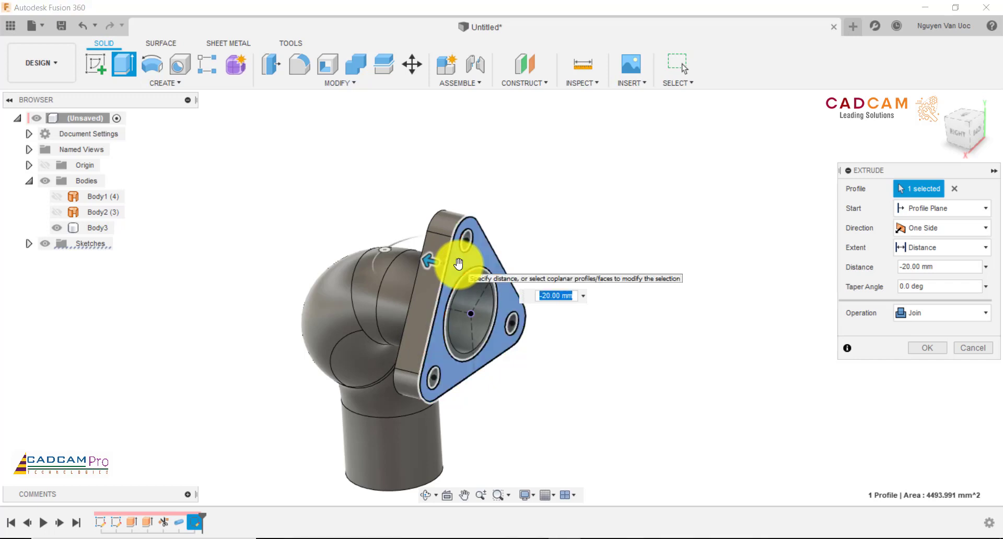
{"action": "type", "text": "-15"}
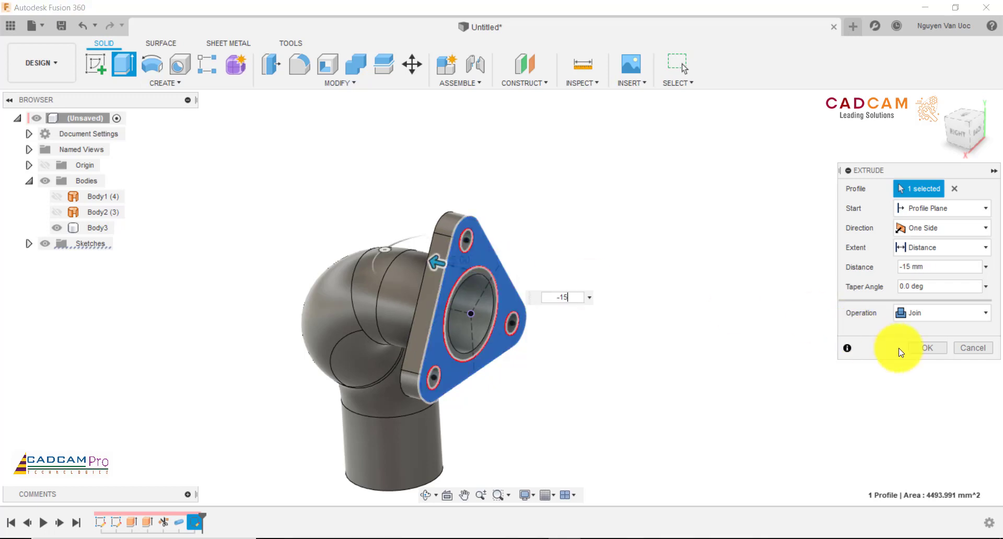
{"action": "left_click", "coordinate": [924, 348]}
Fillet the circular edge where the pipe meets the back of the flange with a 6 mm constant radius
{"action": "middle_click_drag", "start_coordinate": [641, 257], "coordinate": [611, 217], "text": "shift"}
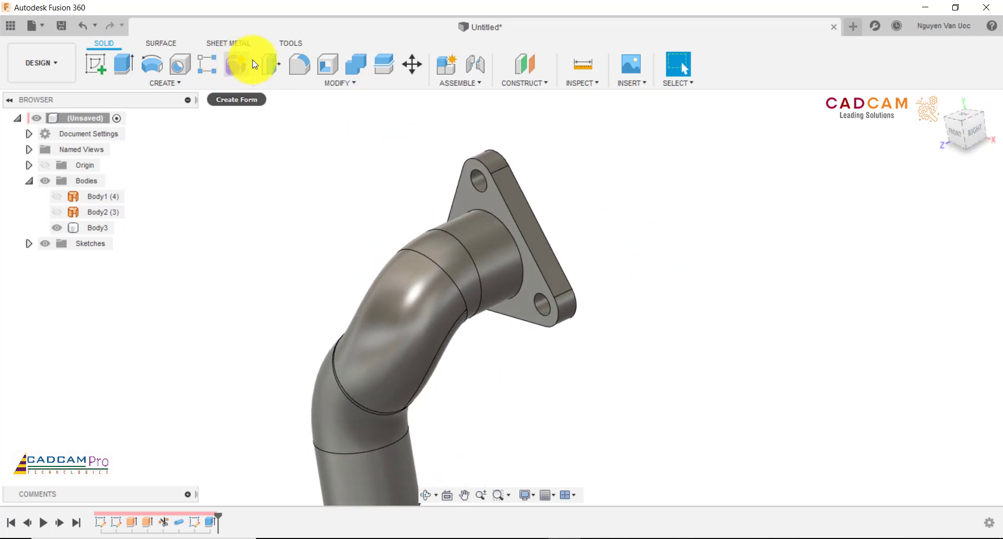
{"action": "left_click", "coordinate": [300, 64]}
{"action": "left_click", "coordinate": [493, 212]}
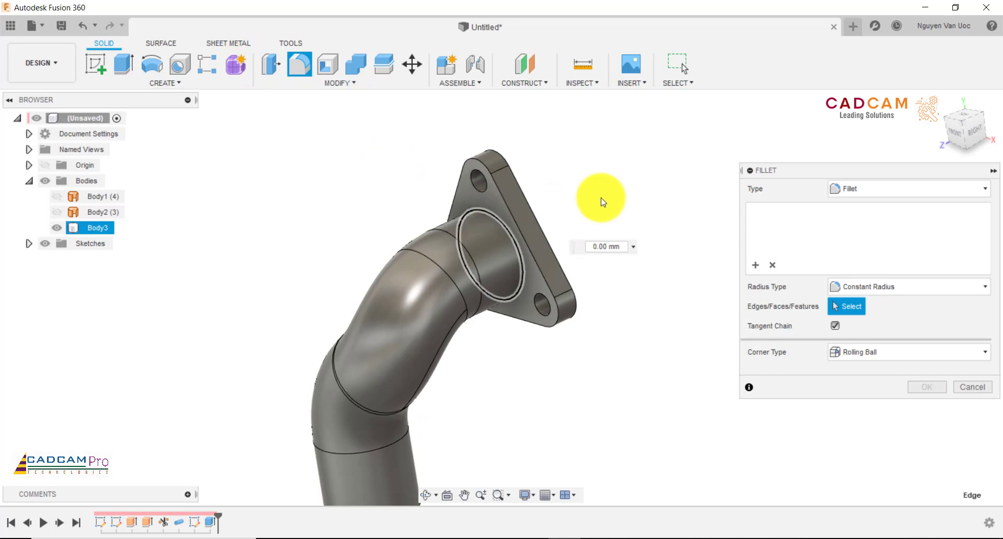
{"action": "type", "text": "6"}
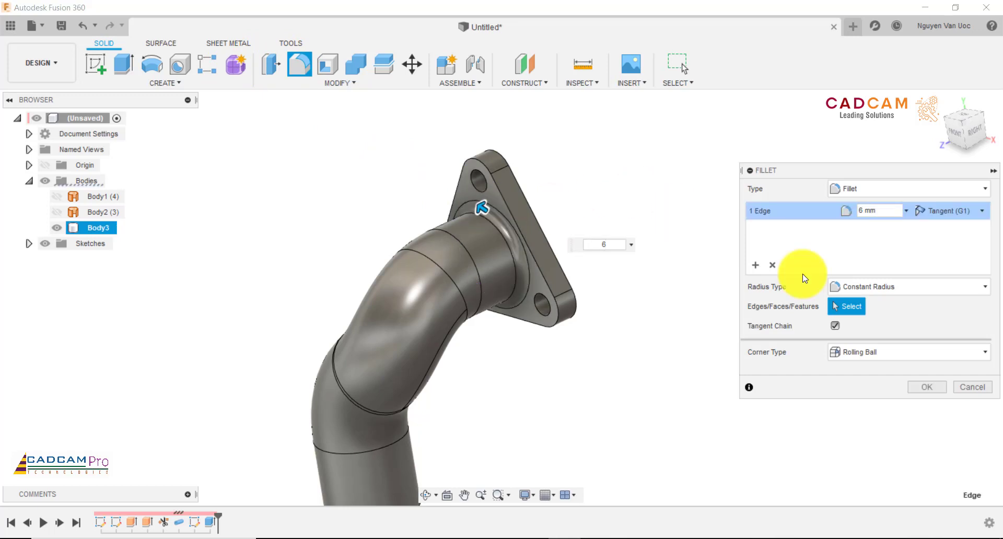
{"action": "left_click", "coordinate": [926, 387]}
Apply the Chrome - Black appearance from the library's metal category to the whole flanged pipe body
{"action": "middle_click_drag", "start_coordinate": [667, 251], "coordinate": [674, 238], "text": "shift"}
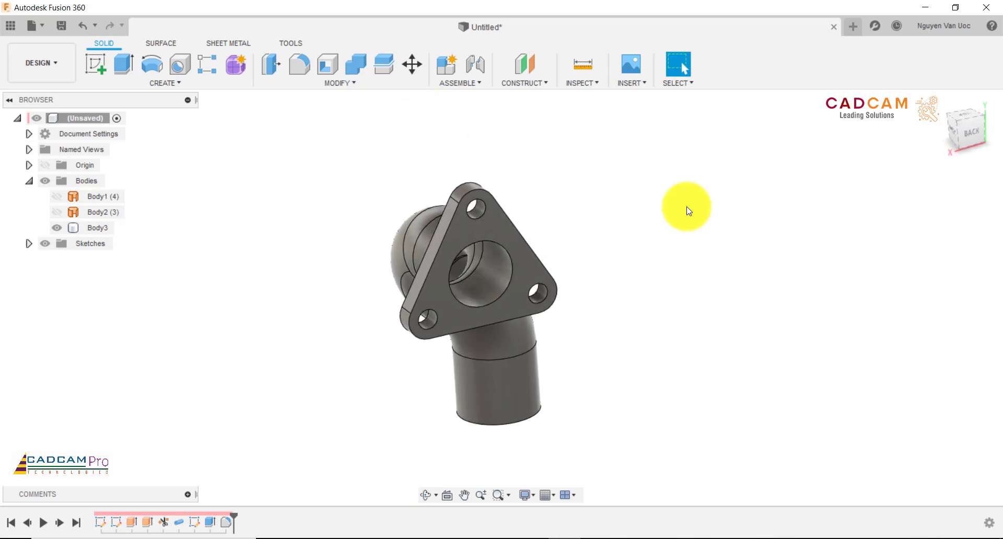
{"action": "key", "text": "a"}
{"action": "left_click_drag", "start_coordinate": [783, 157], "coordinate": [764, 81]}
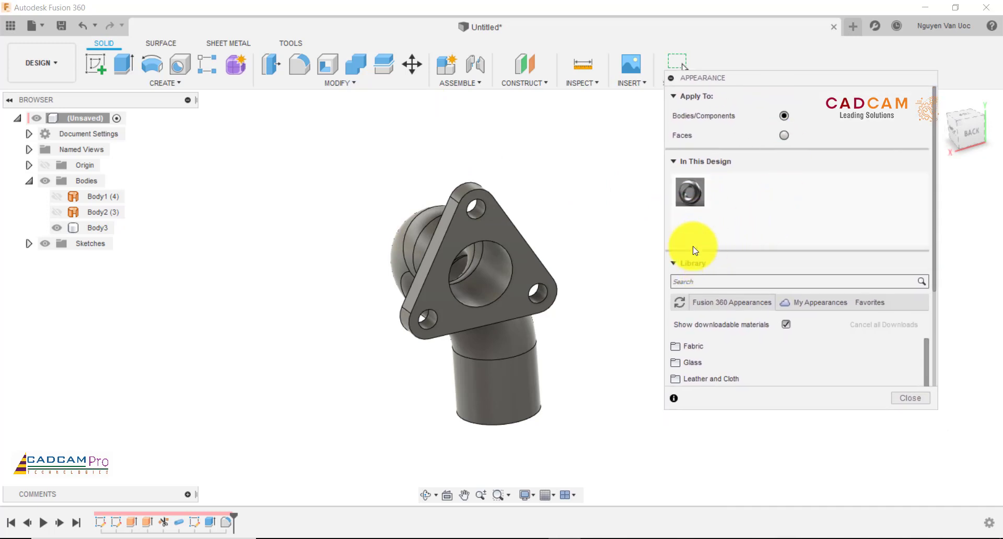
{"action": "left_click", "coordinate": [677, 264]}
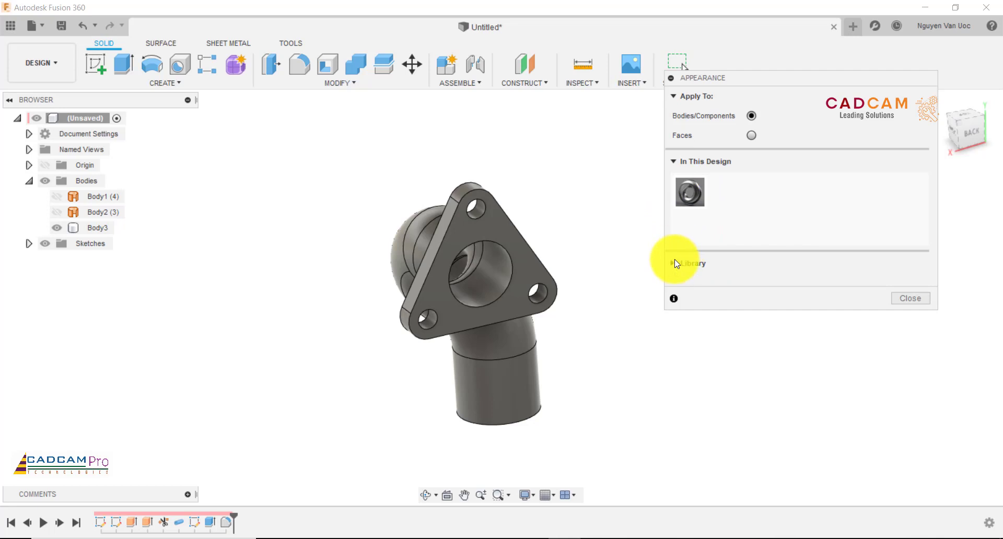
{"action": "left_click", "coordinate": [675, 265]}
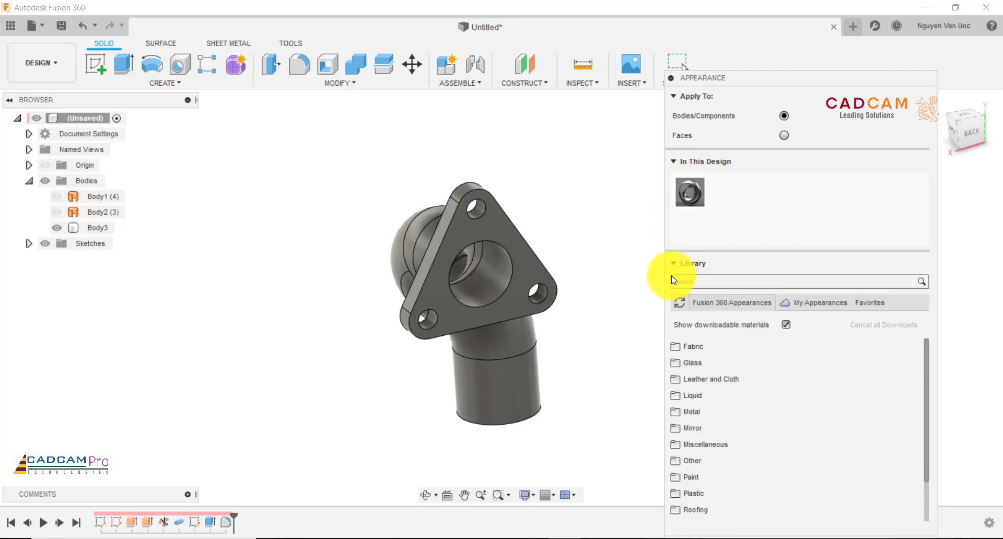
{"action": "left_click", "coordinate": [675, 162]}
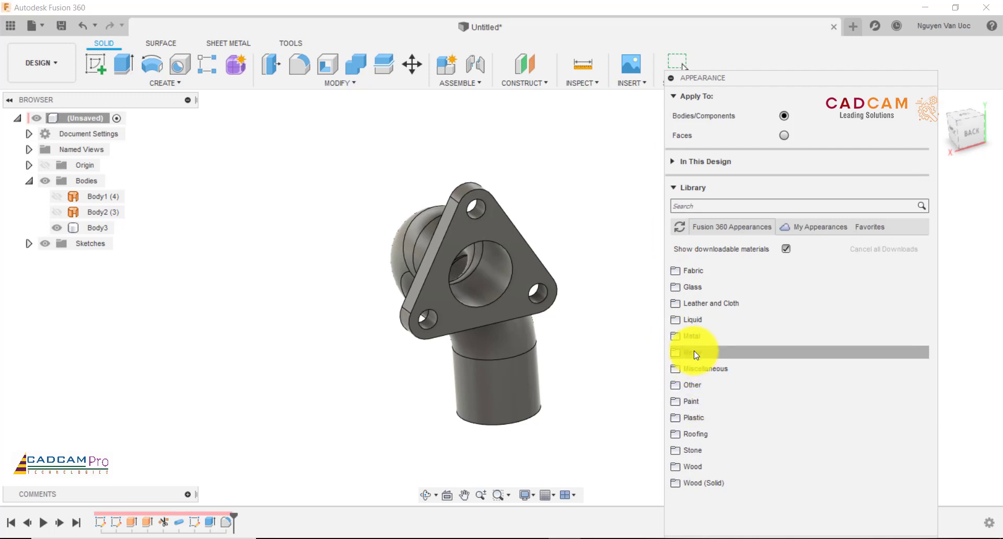
{"action": "left_click", "coordinate": [692, 336]}
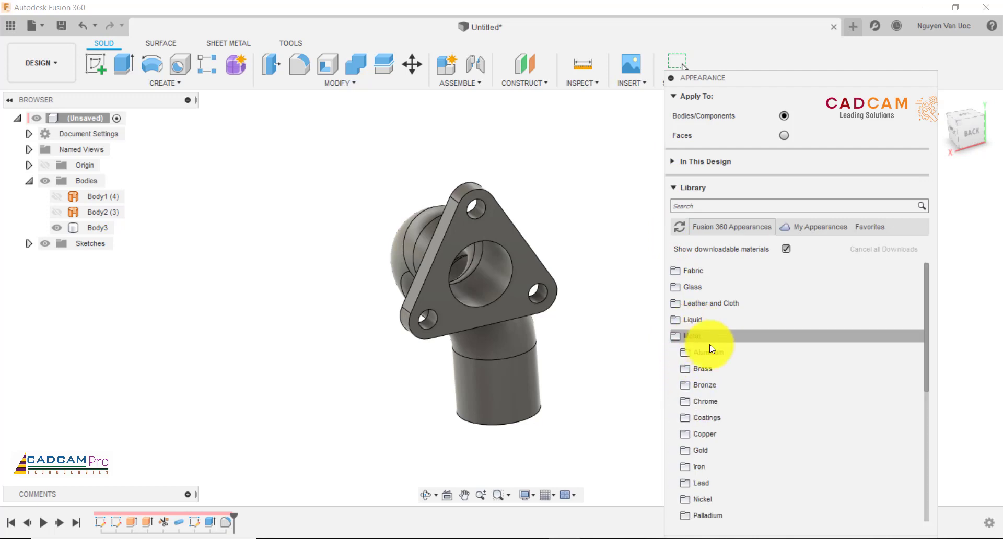
{"action": "left_click", "coordinate": [717, 399]}
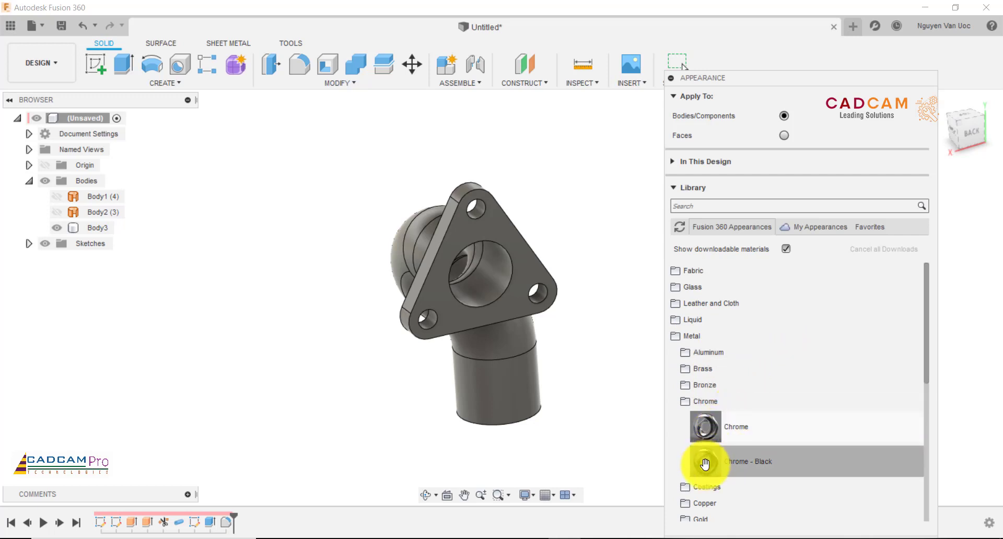
{"action": "left_click_drag", "start_coordinate": [712, 463], "coordinate": [505, 286]}
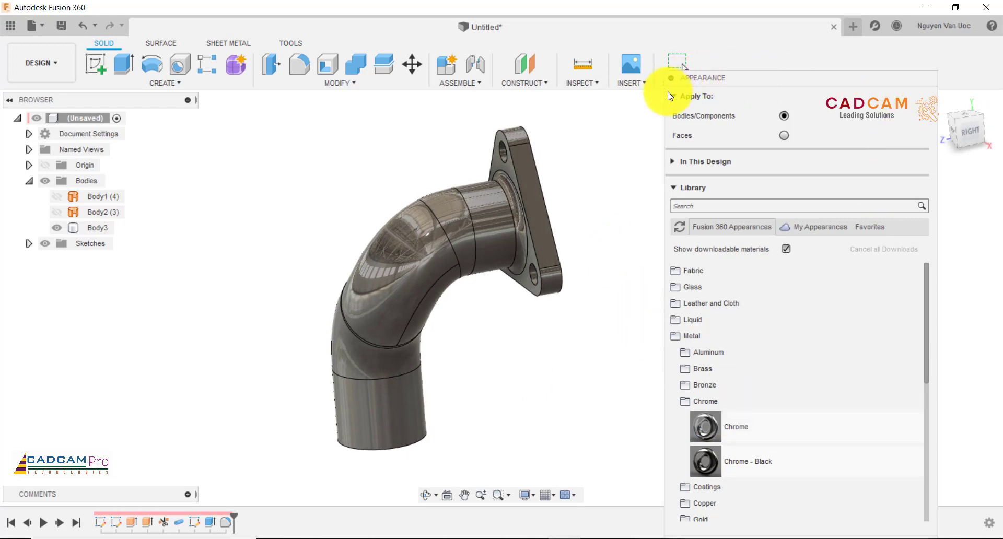
{"action": "left_click", "coordinate": [674, 188]}
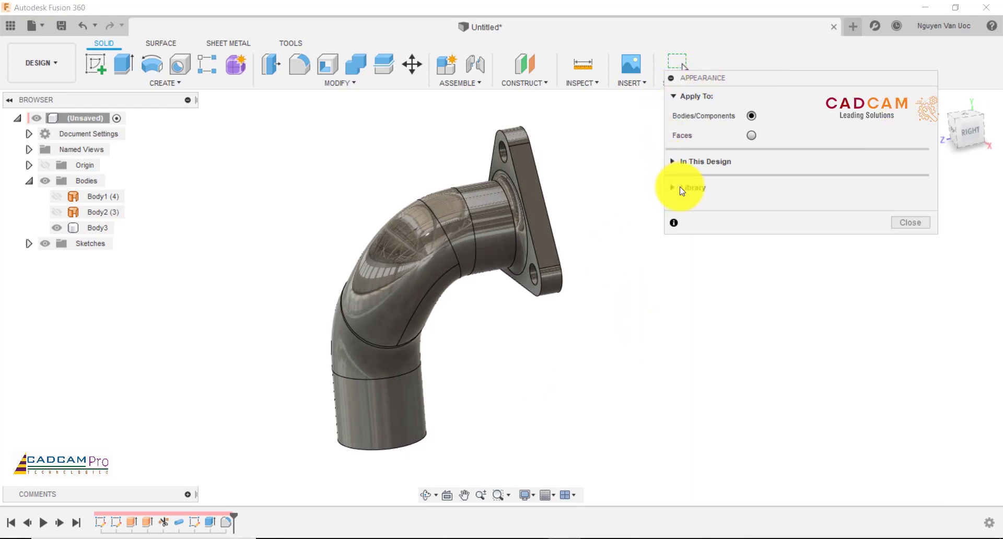
{"action": "left_click", "coordinate": [926, 224]}
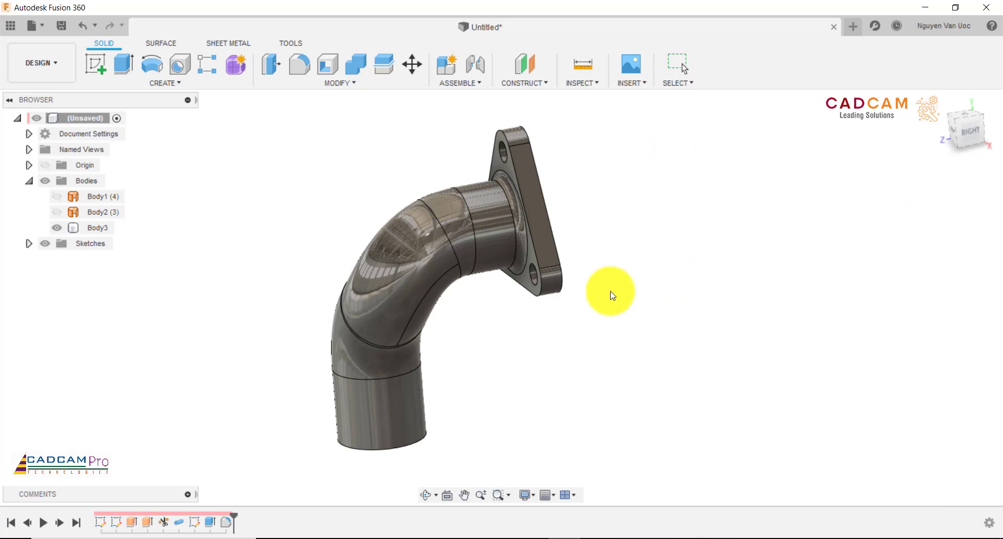
{"action": "mouse_move", "coordinate": [610, 291]}
{"action": "middle_mouse_down", "text": "shift"}
{"action": "mouse_move", "coordinate": [626, 280]}
{"action": "mouse_move", "coordinate": [678, 291]}
{"action": "mouse_move", "coordinate": [650, 304]}
{"action": "middle_mouse_up", "text": "shift"}
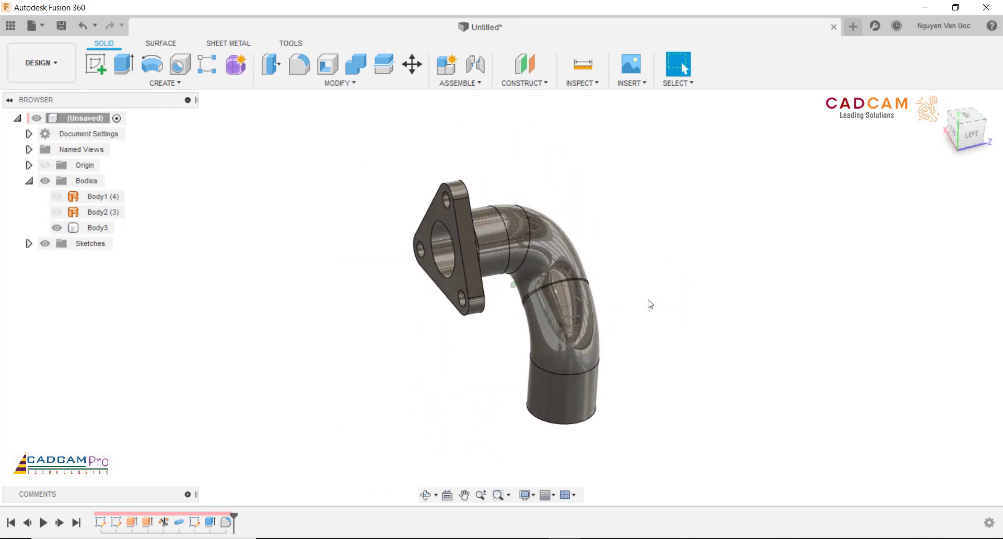